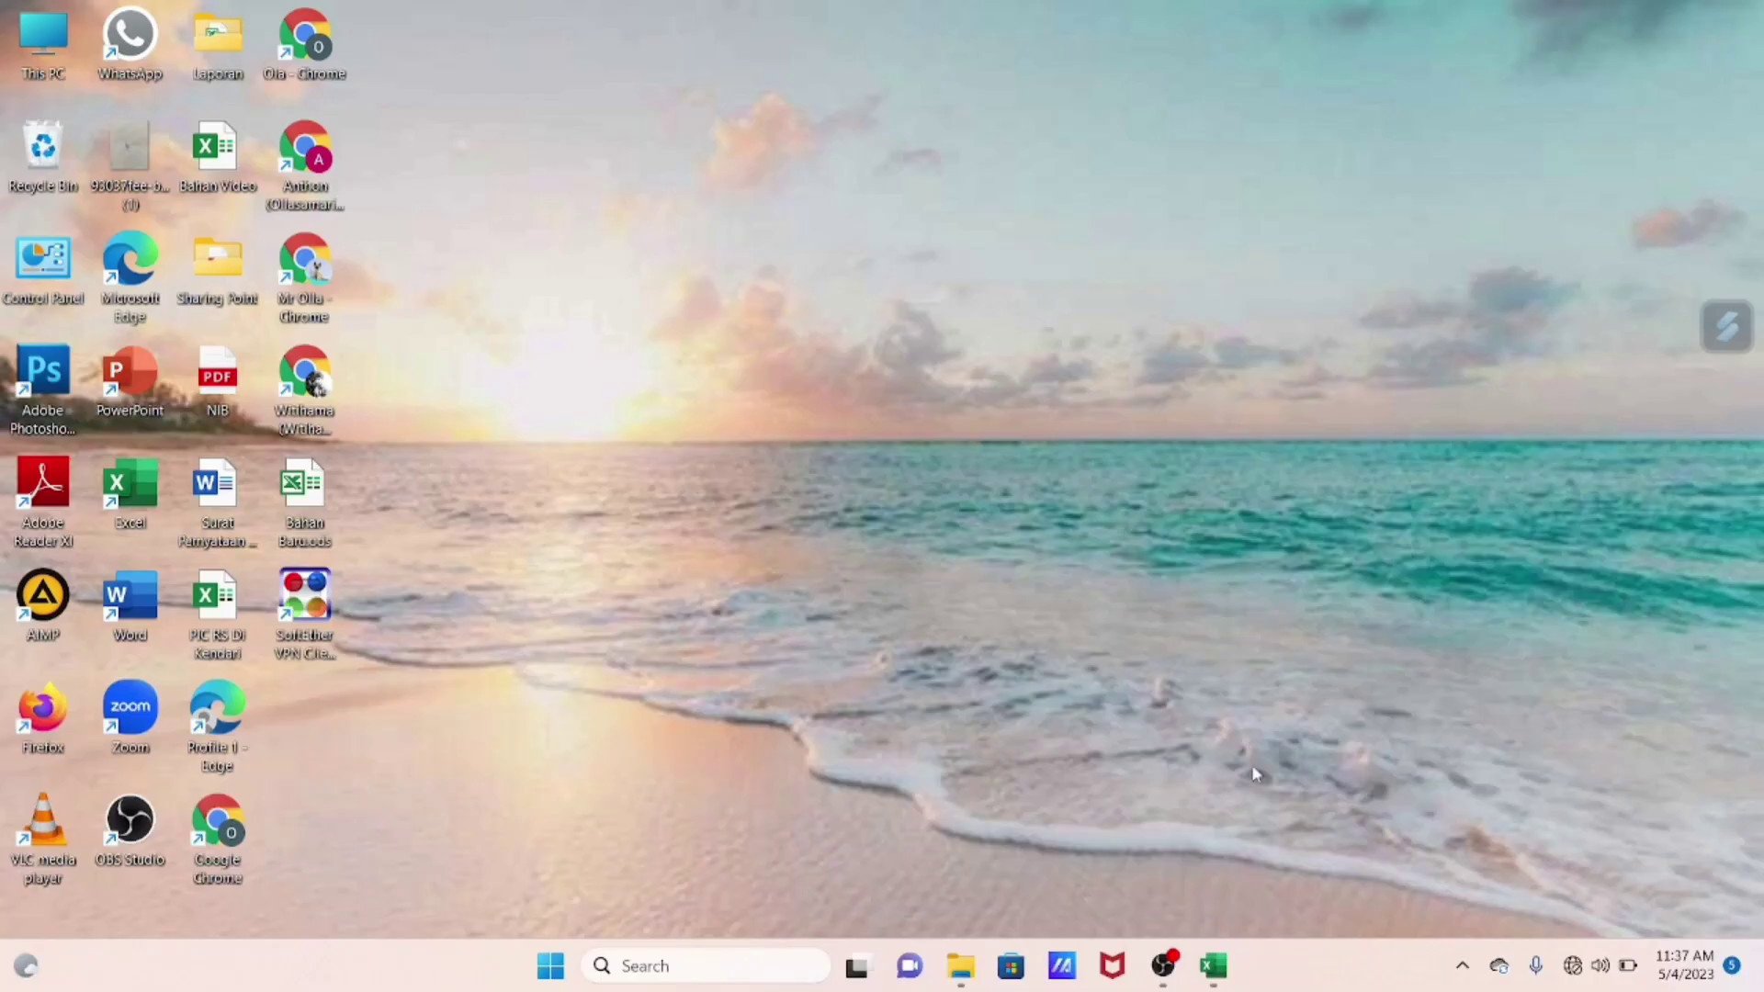
Open Sheet3 of Bahan Baru.ods to view the finished doughnut chart showing 64.04, dismissing the Widgets board
mouse_move(1213, 967)
left_click(1217, 854)
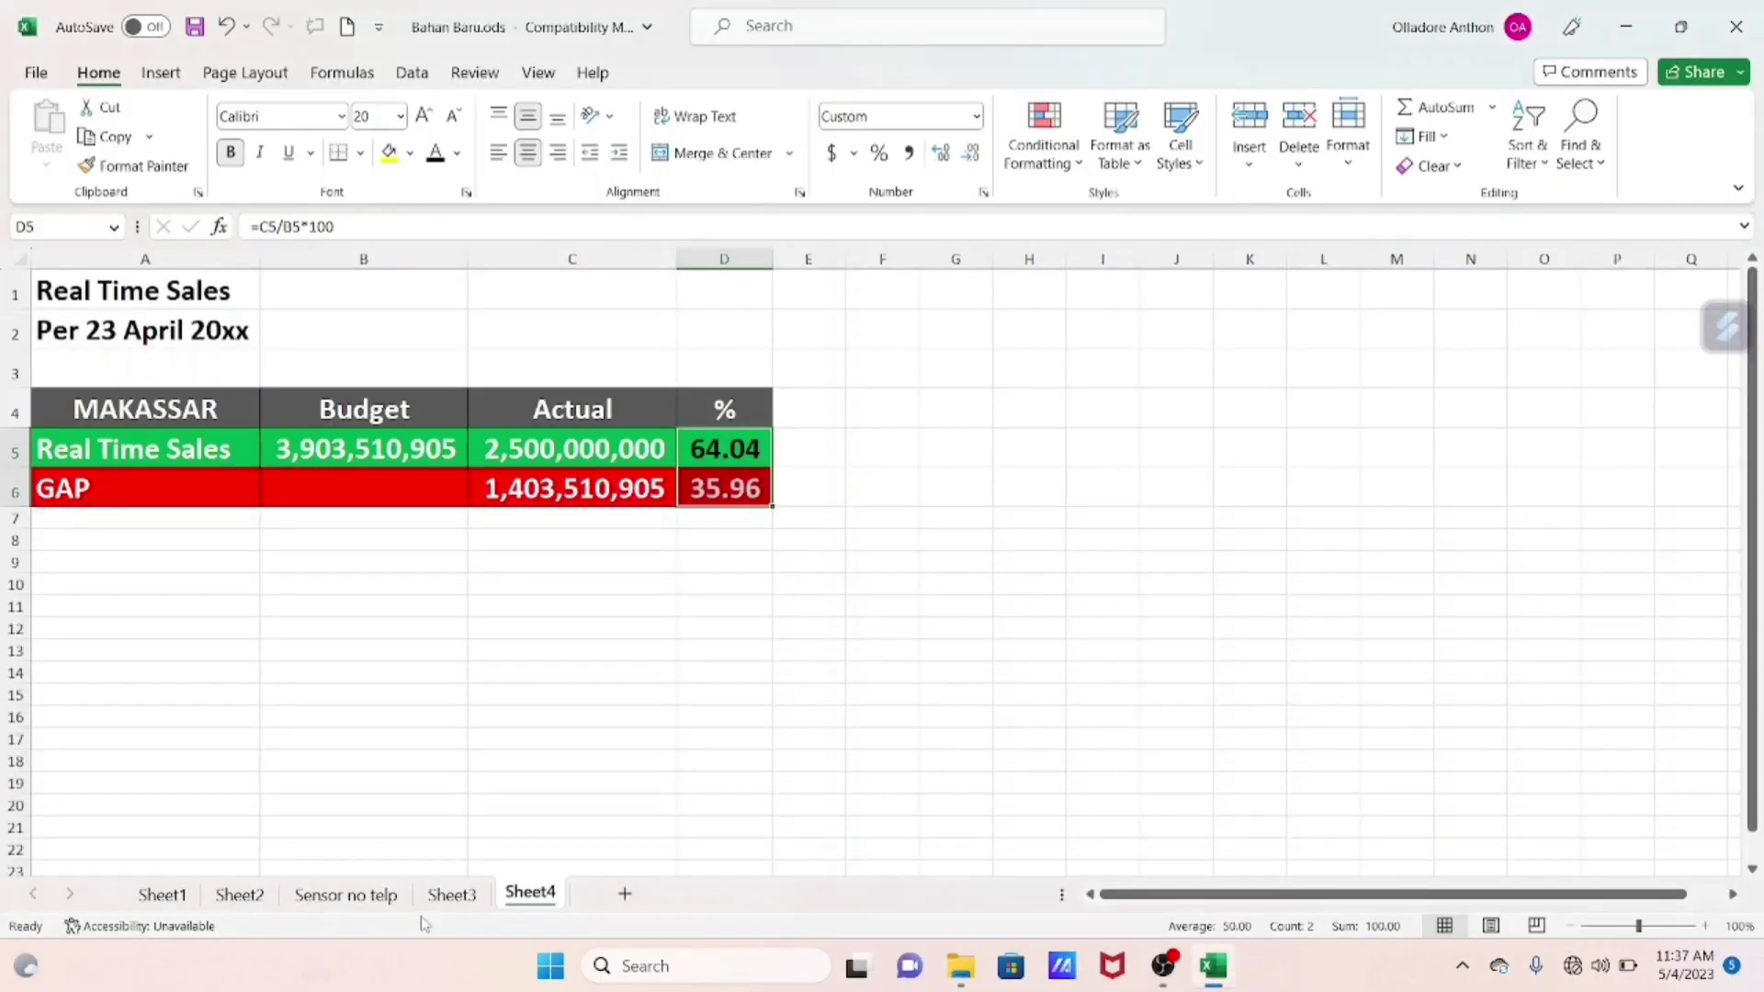
left_click(449, 895)
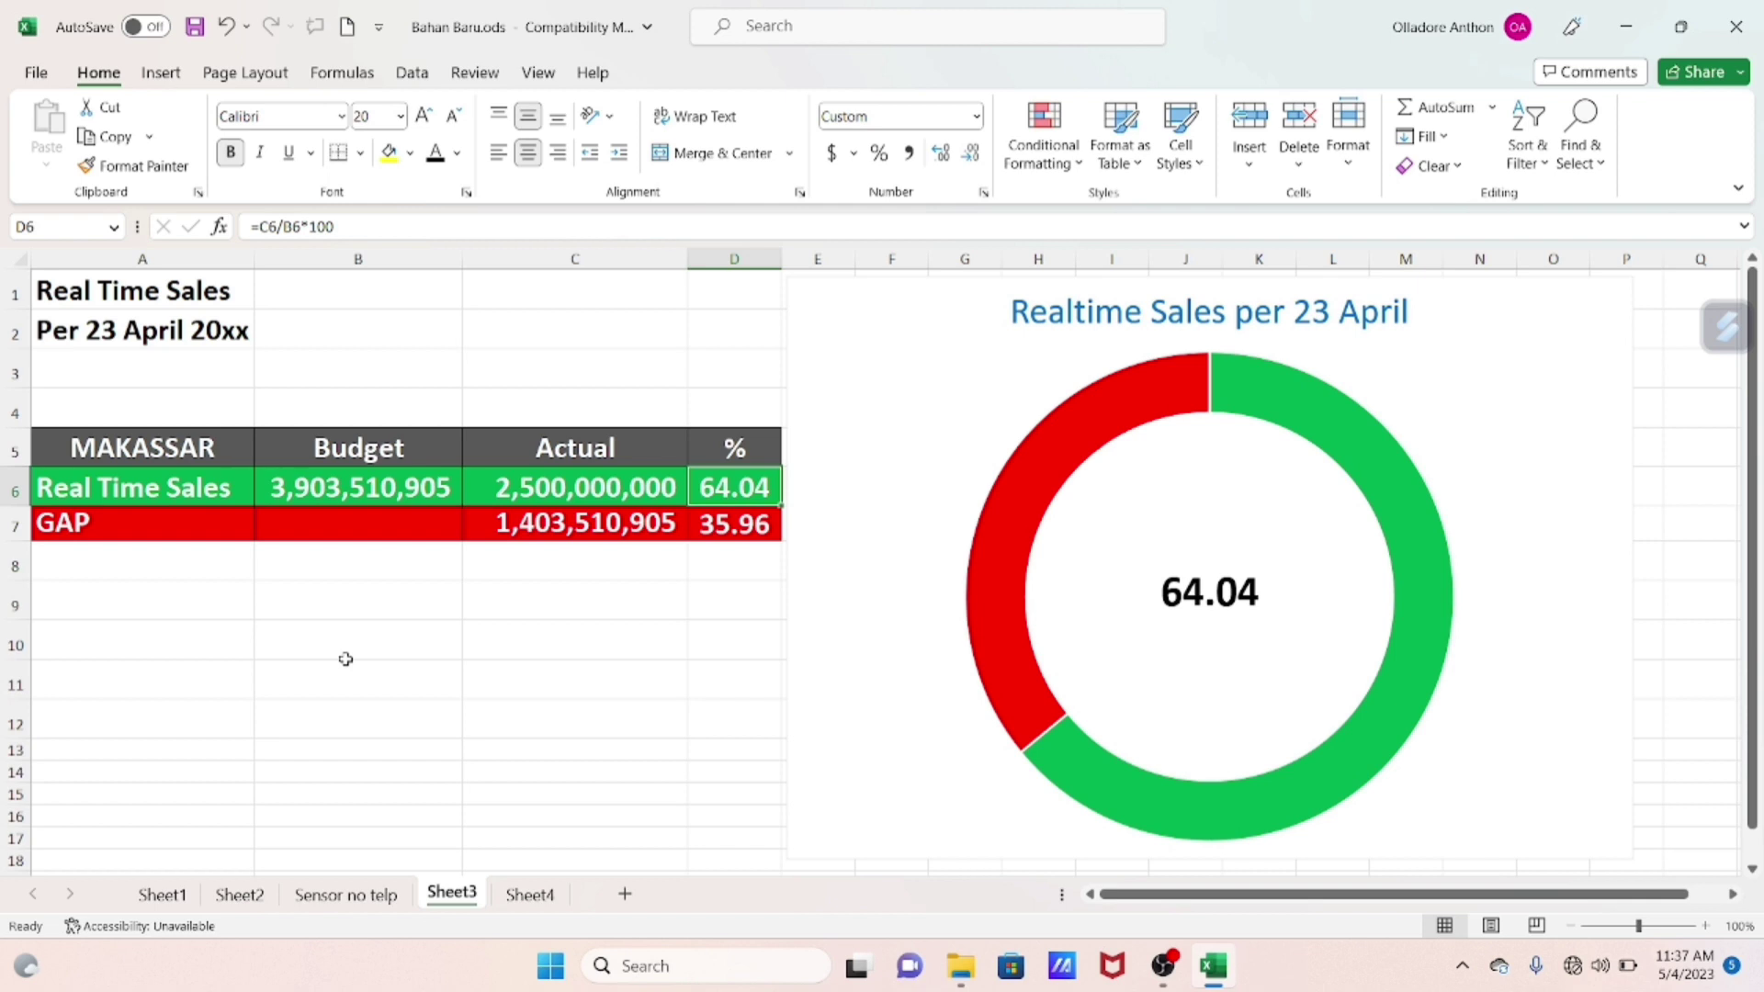
key("super+w")
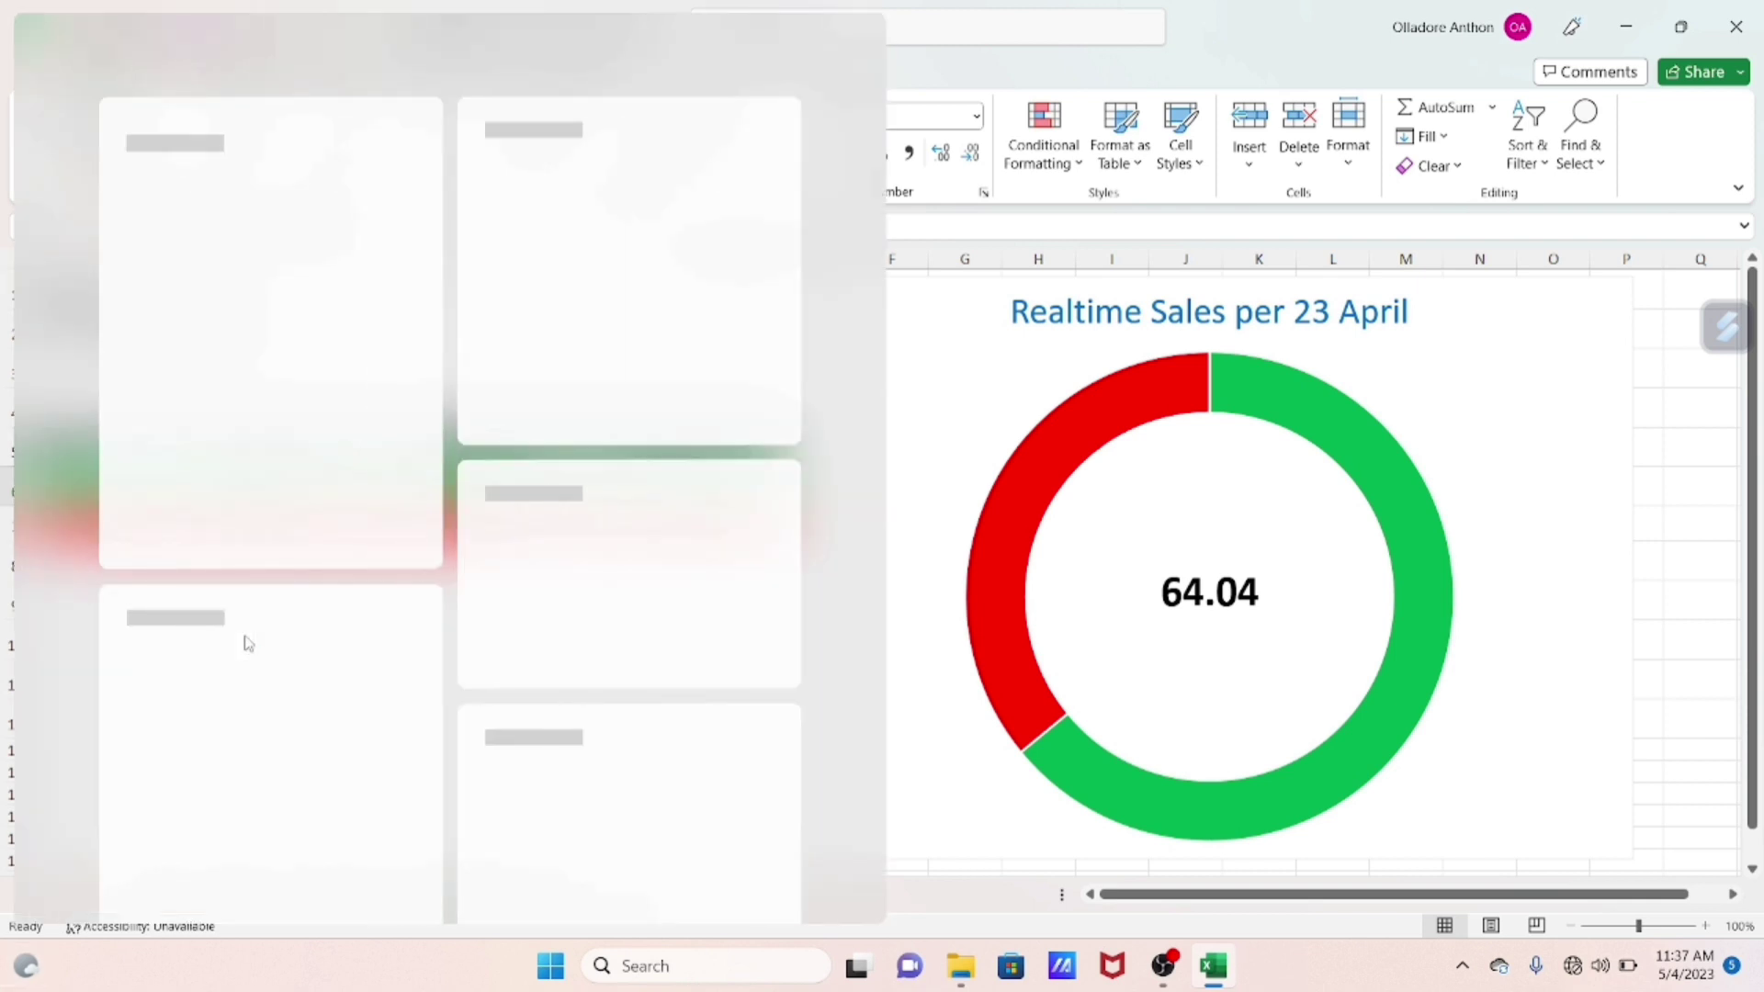
key("Escape")
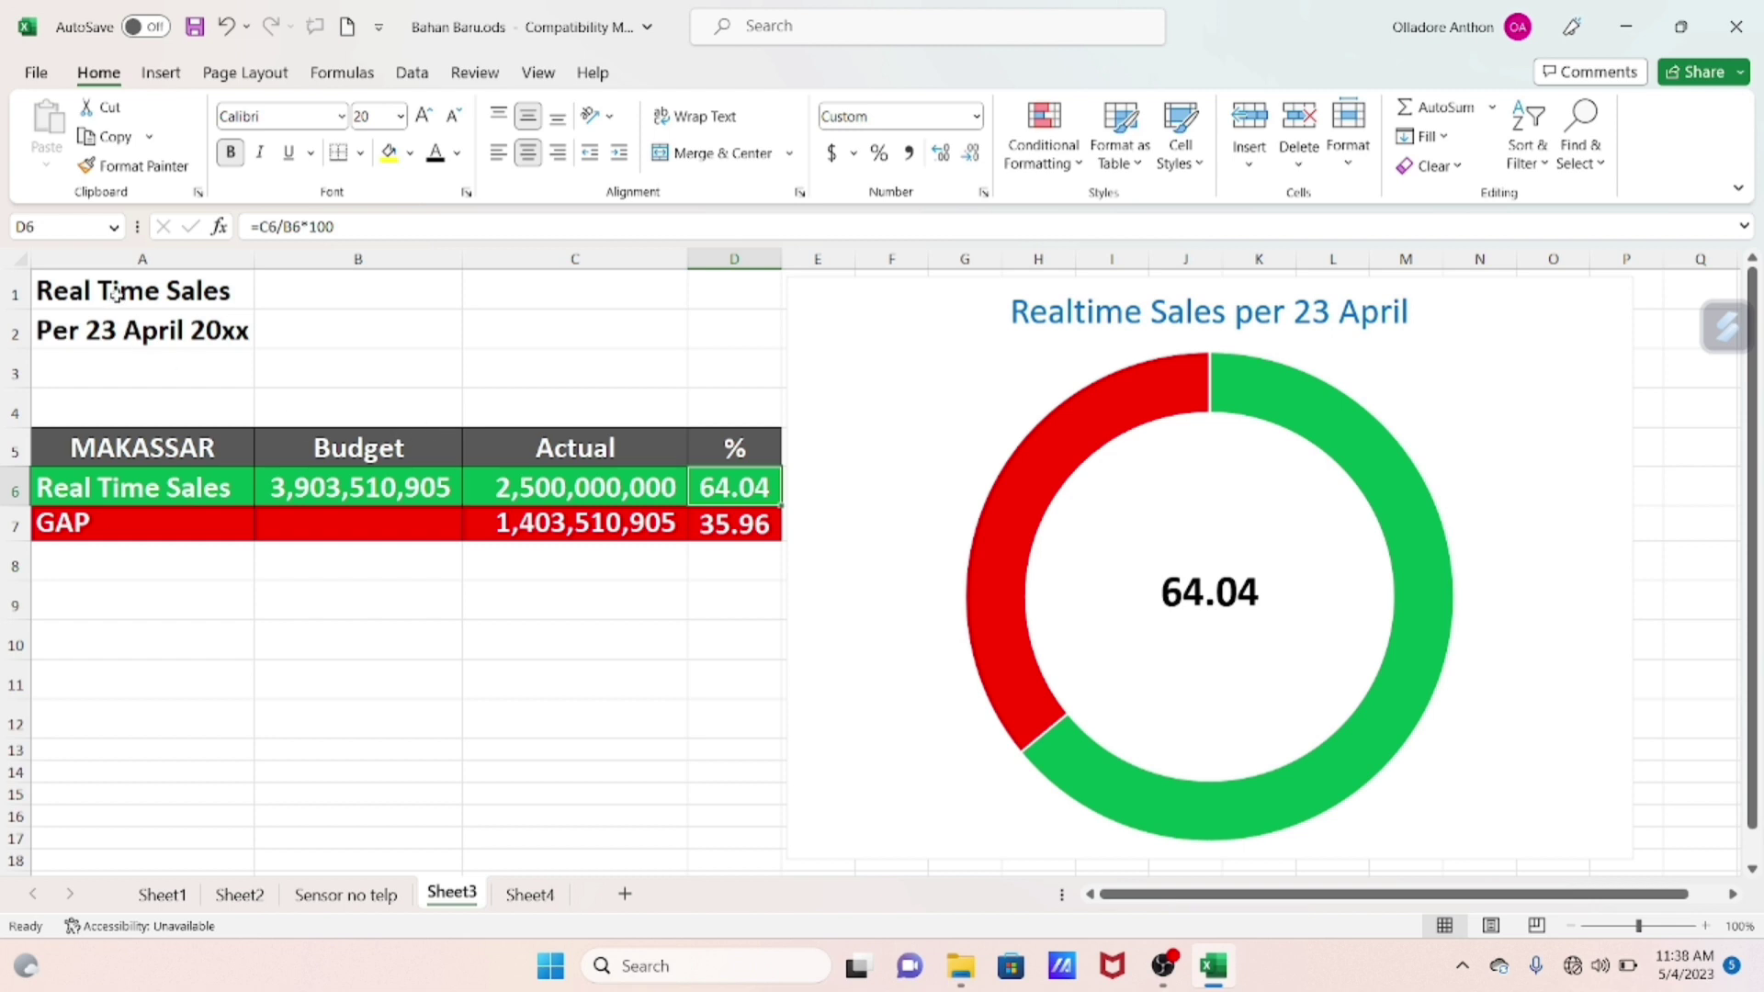
left_click_drag(116, 292, 716, 600)
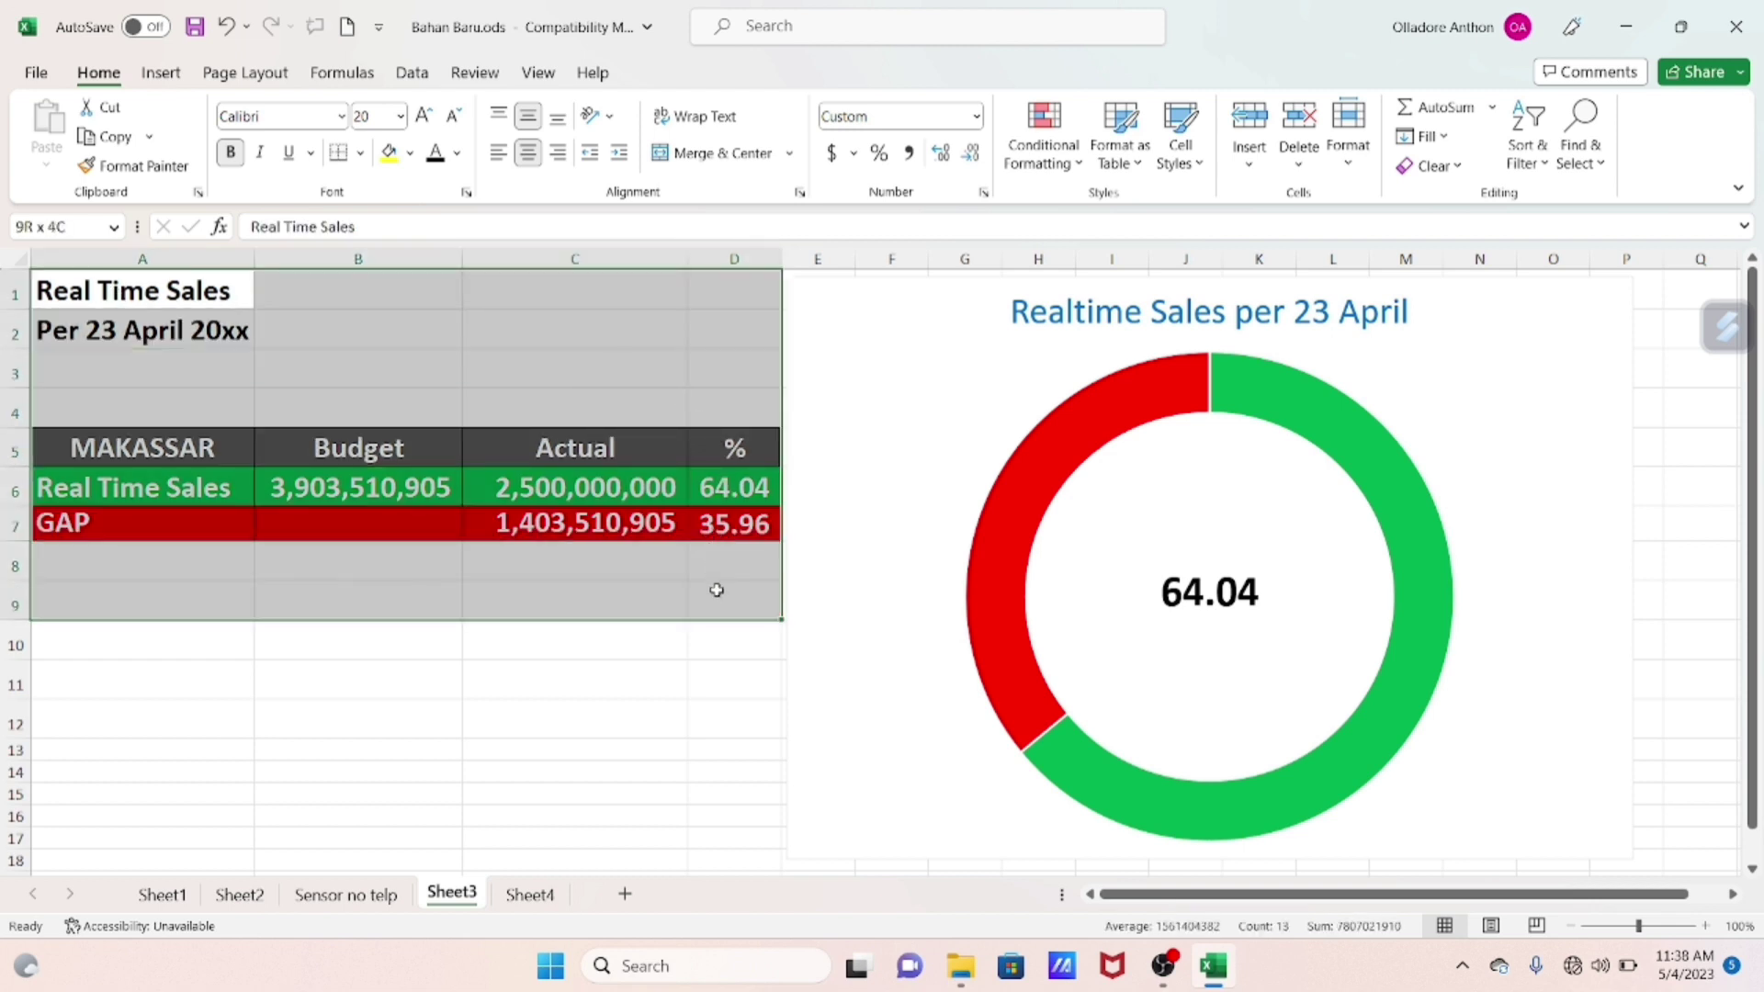
left_click_drag(714, 620, 715, 614)
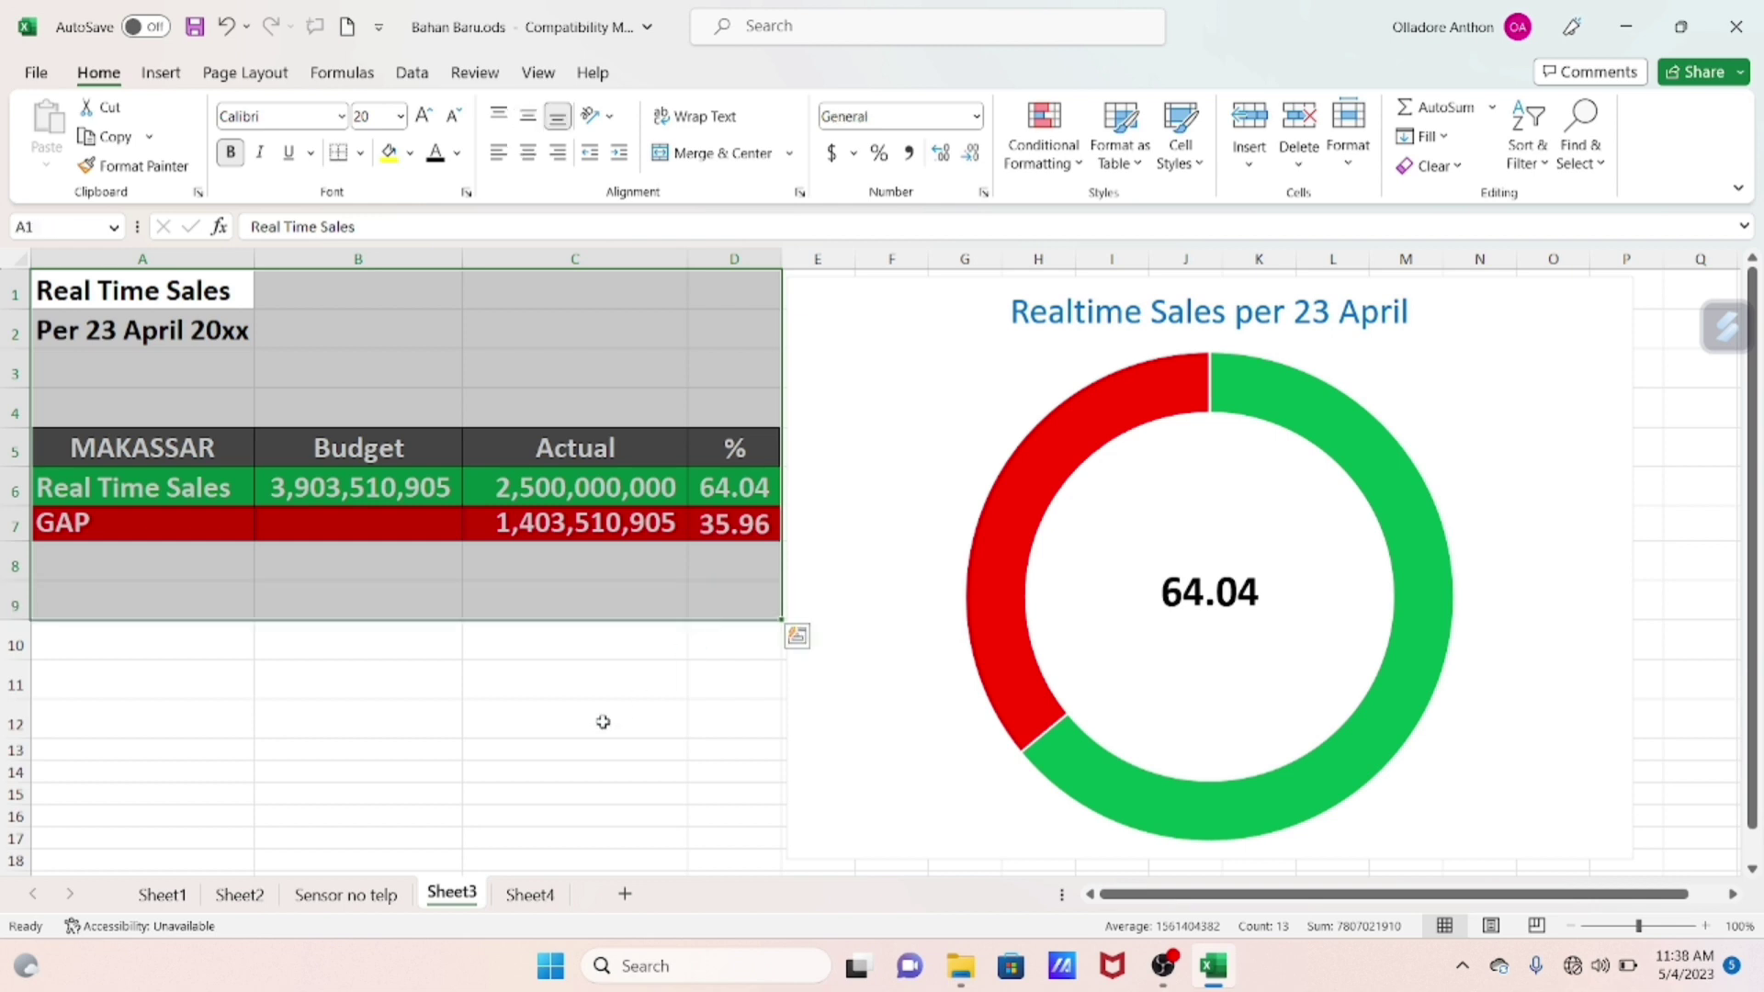
left_click(528, 684)
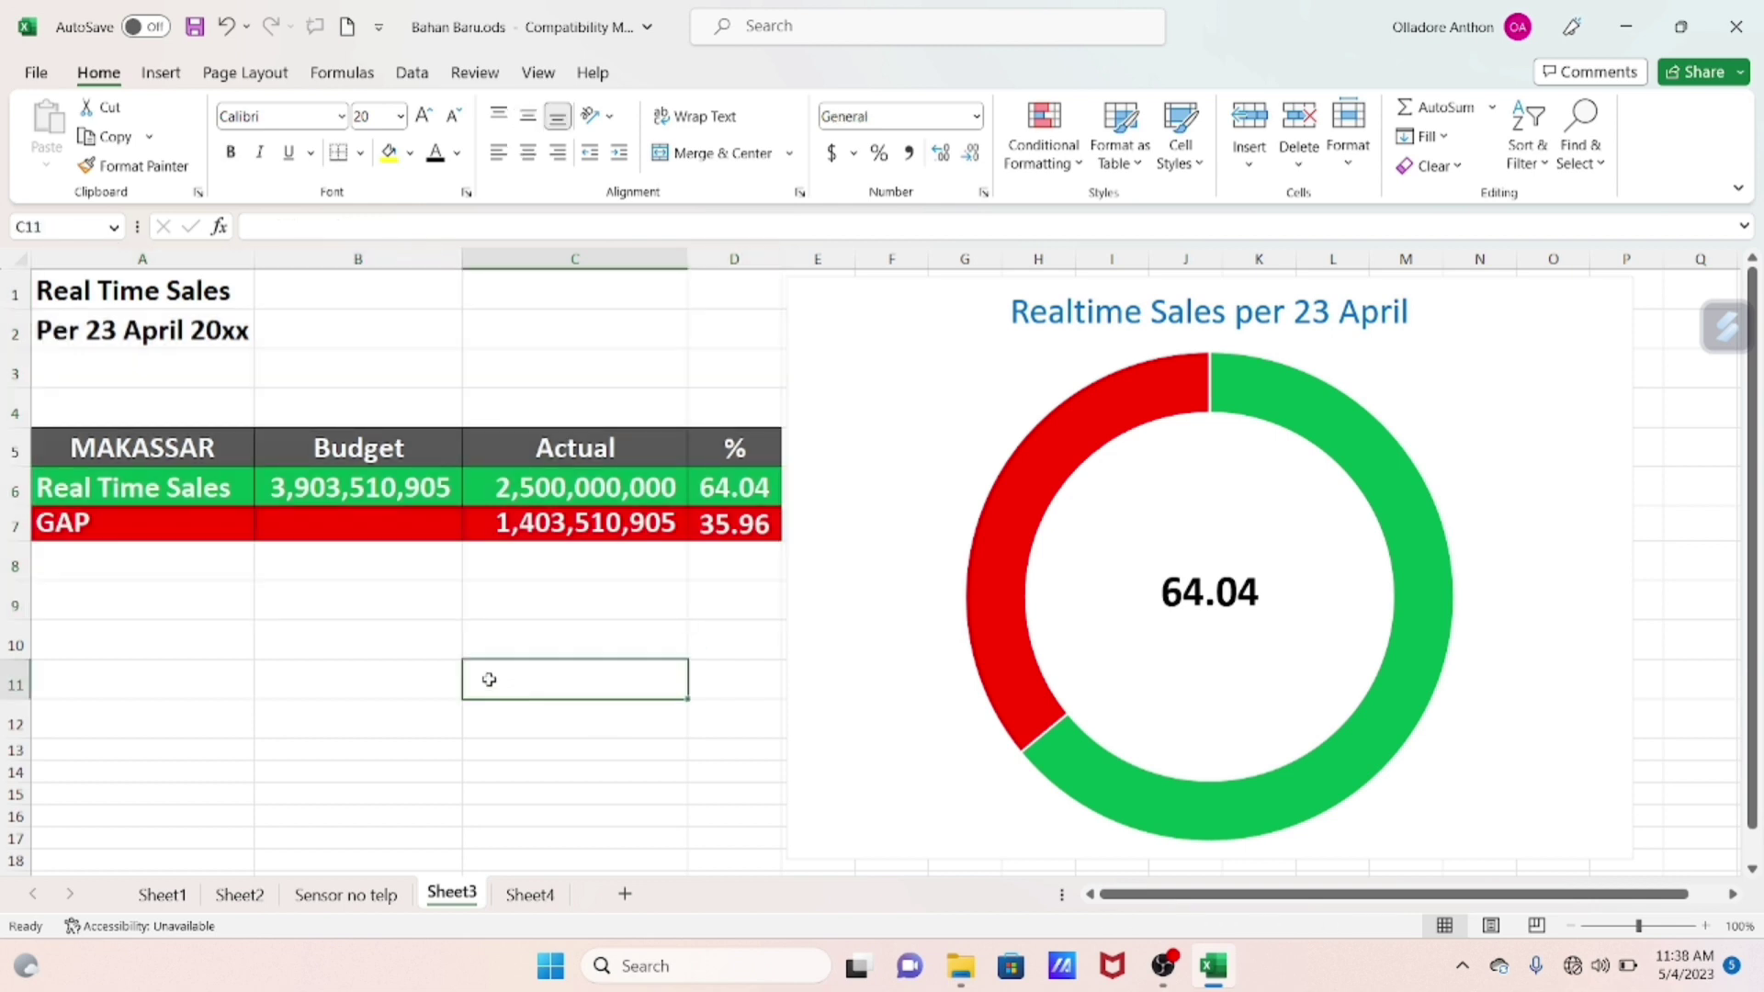
left_click(568, 488)
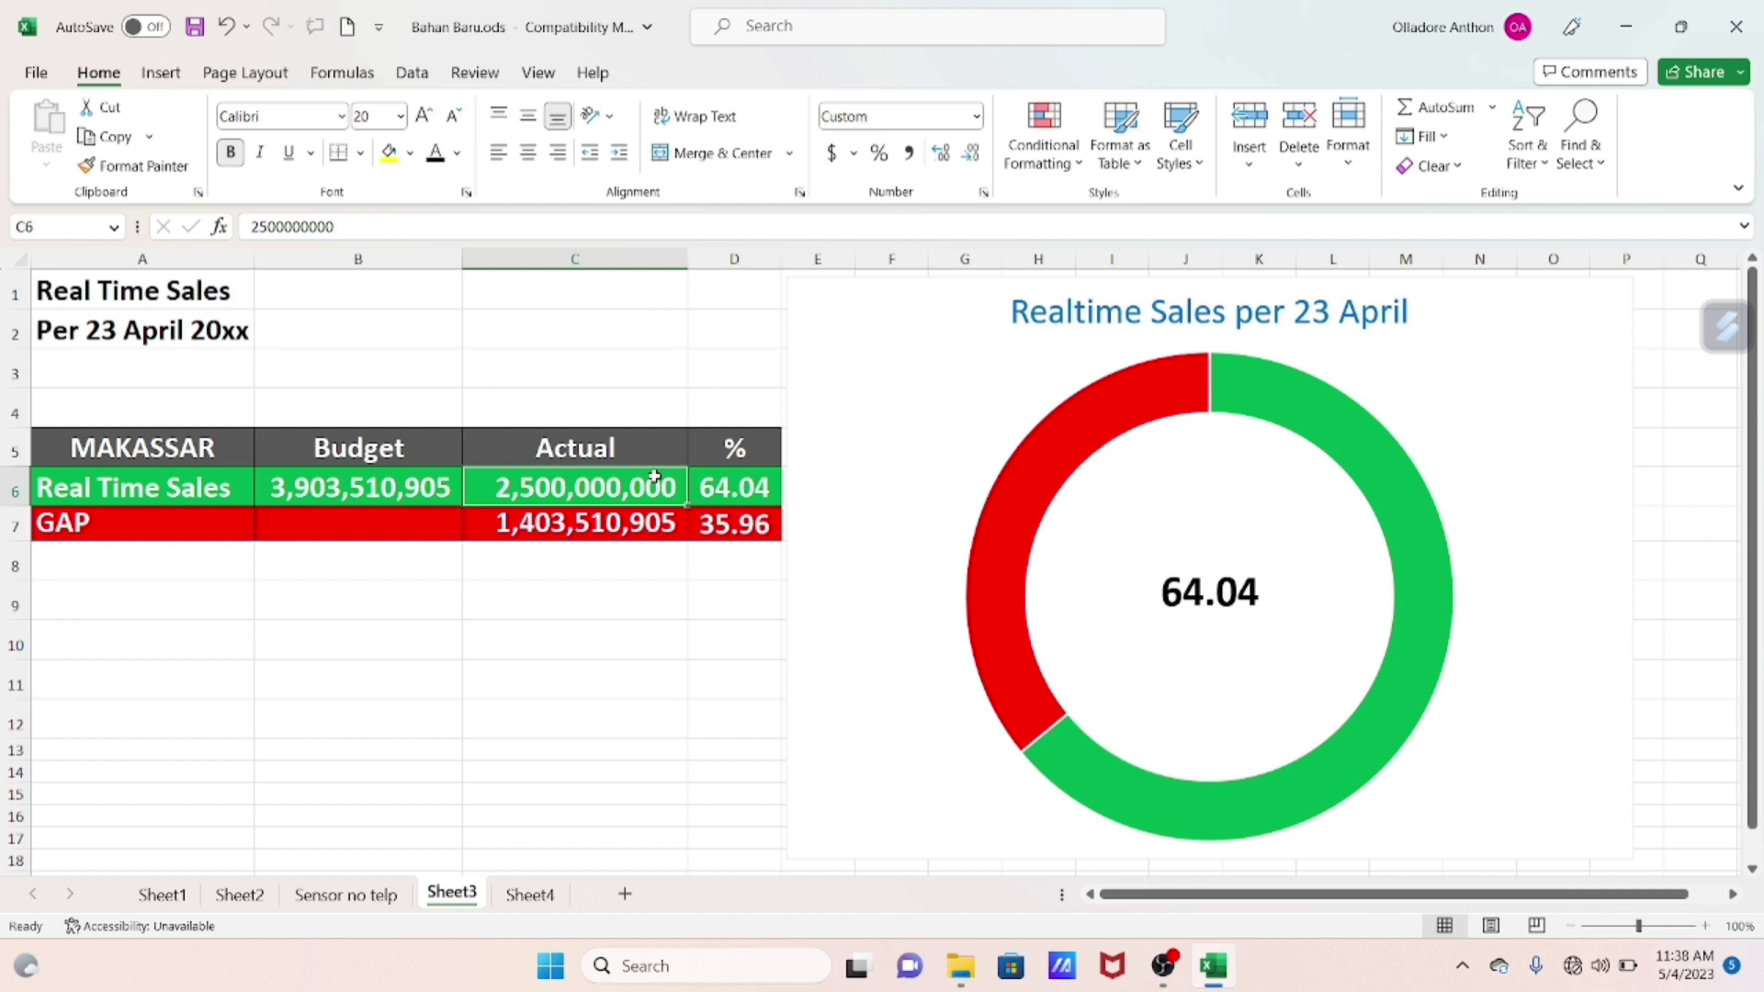
type("3")
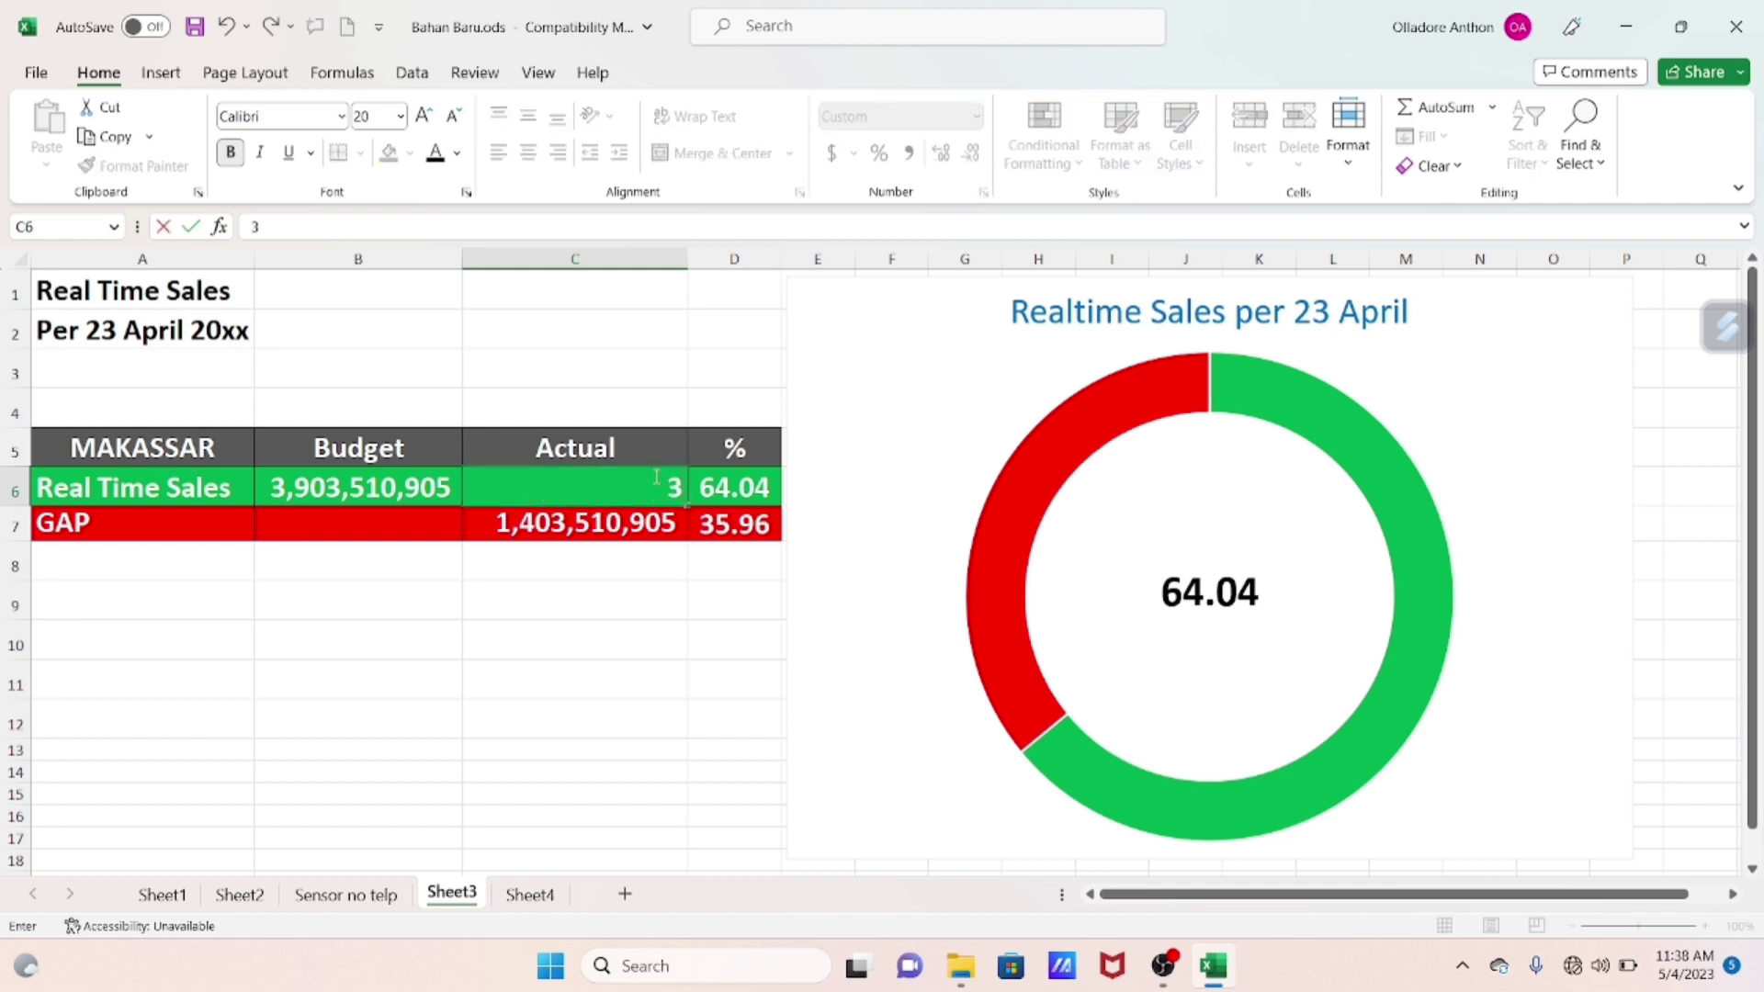
type("0")
type("00000000")
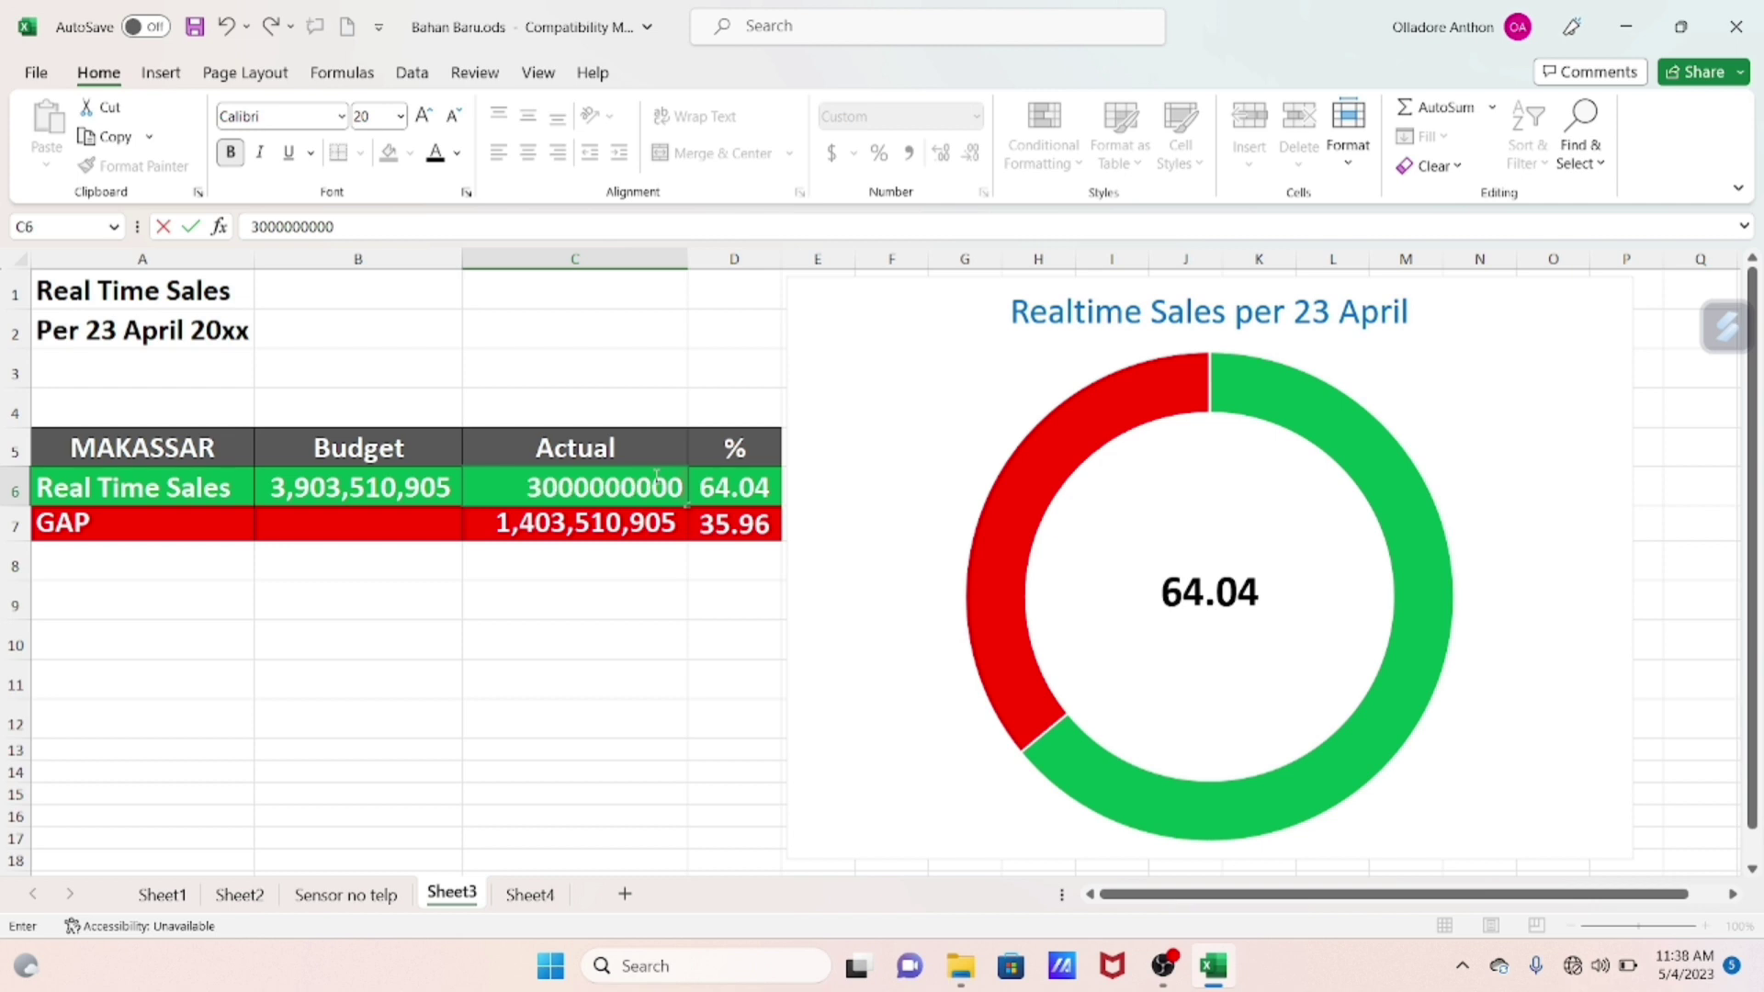
key("Tab")
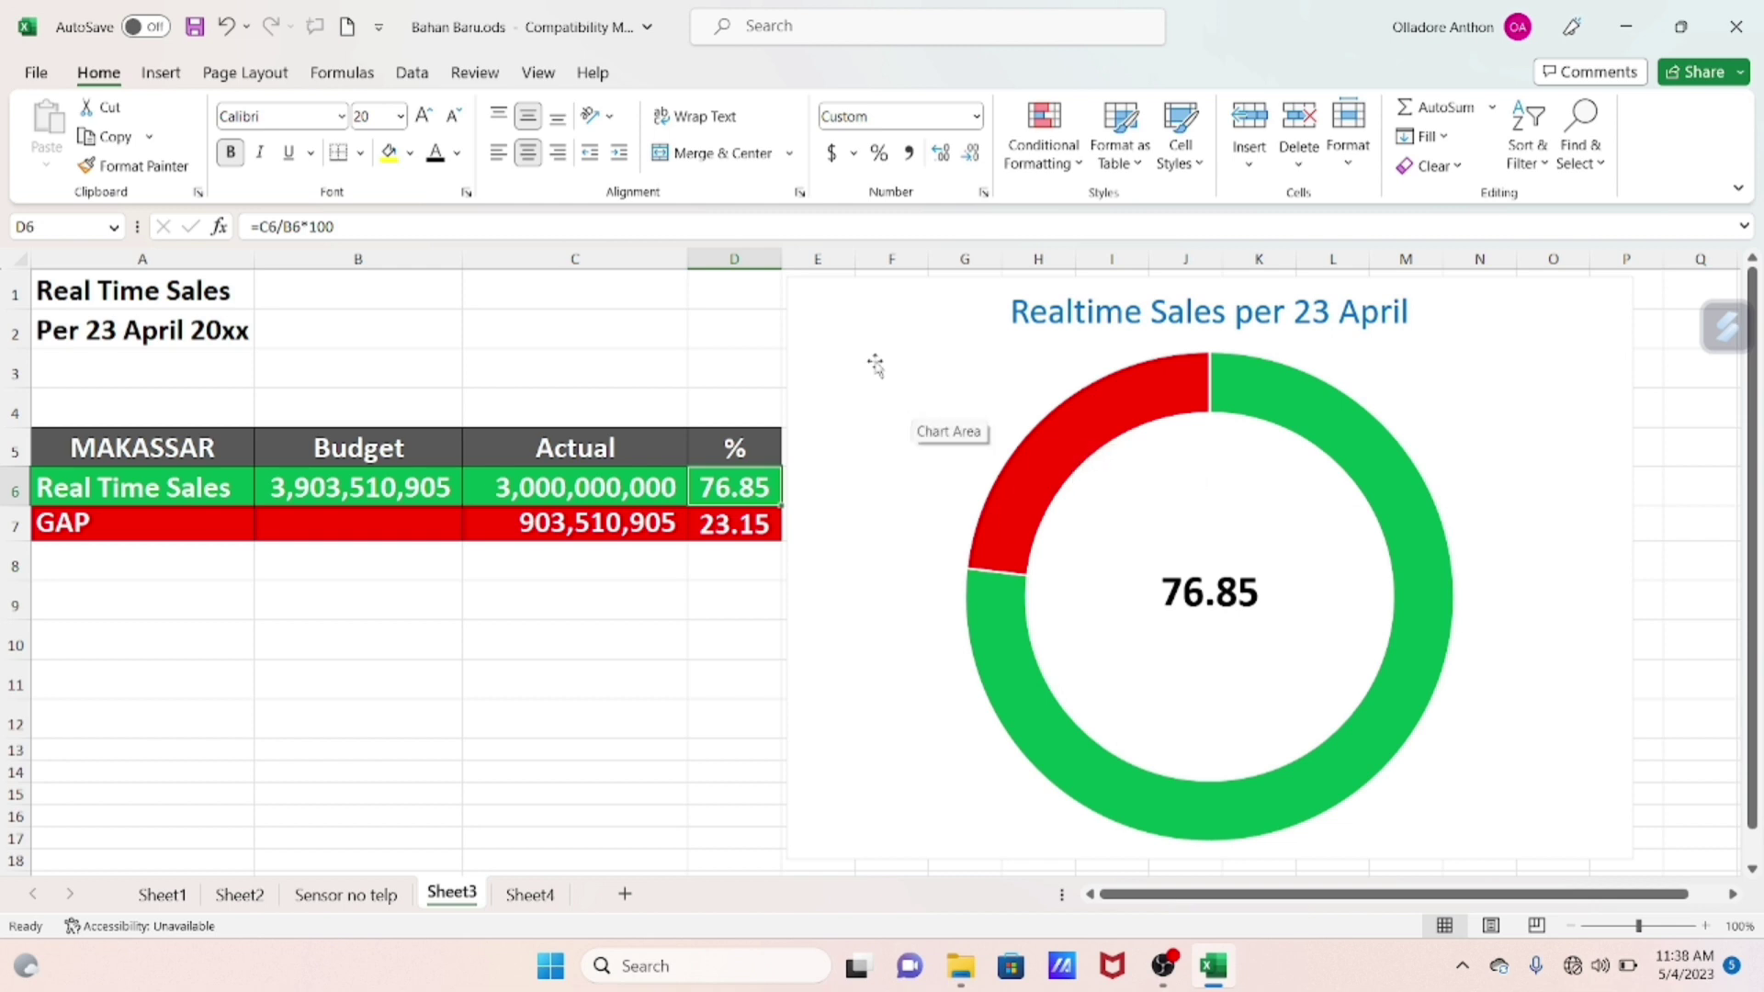
On Sheet4, insert a doughnut chart from the D5:D6 percentages (64.04 and 35.96)
left_click(522, 897)
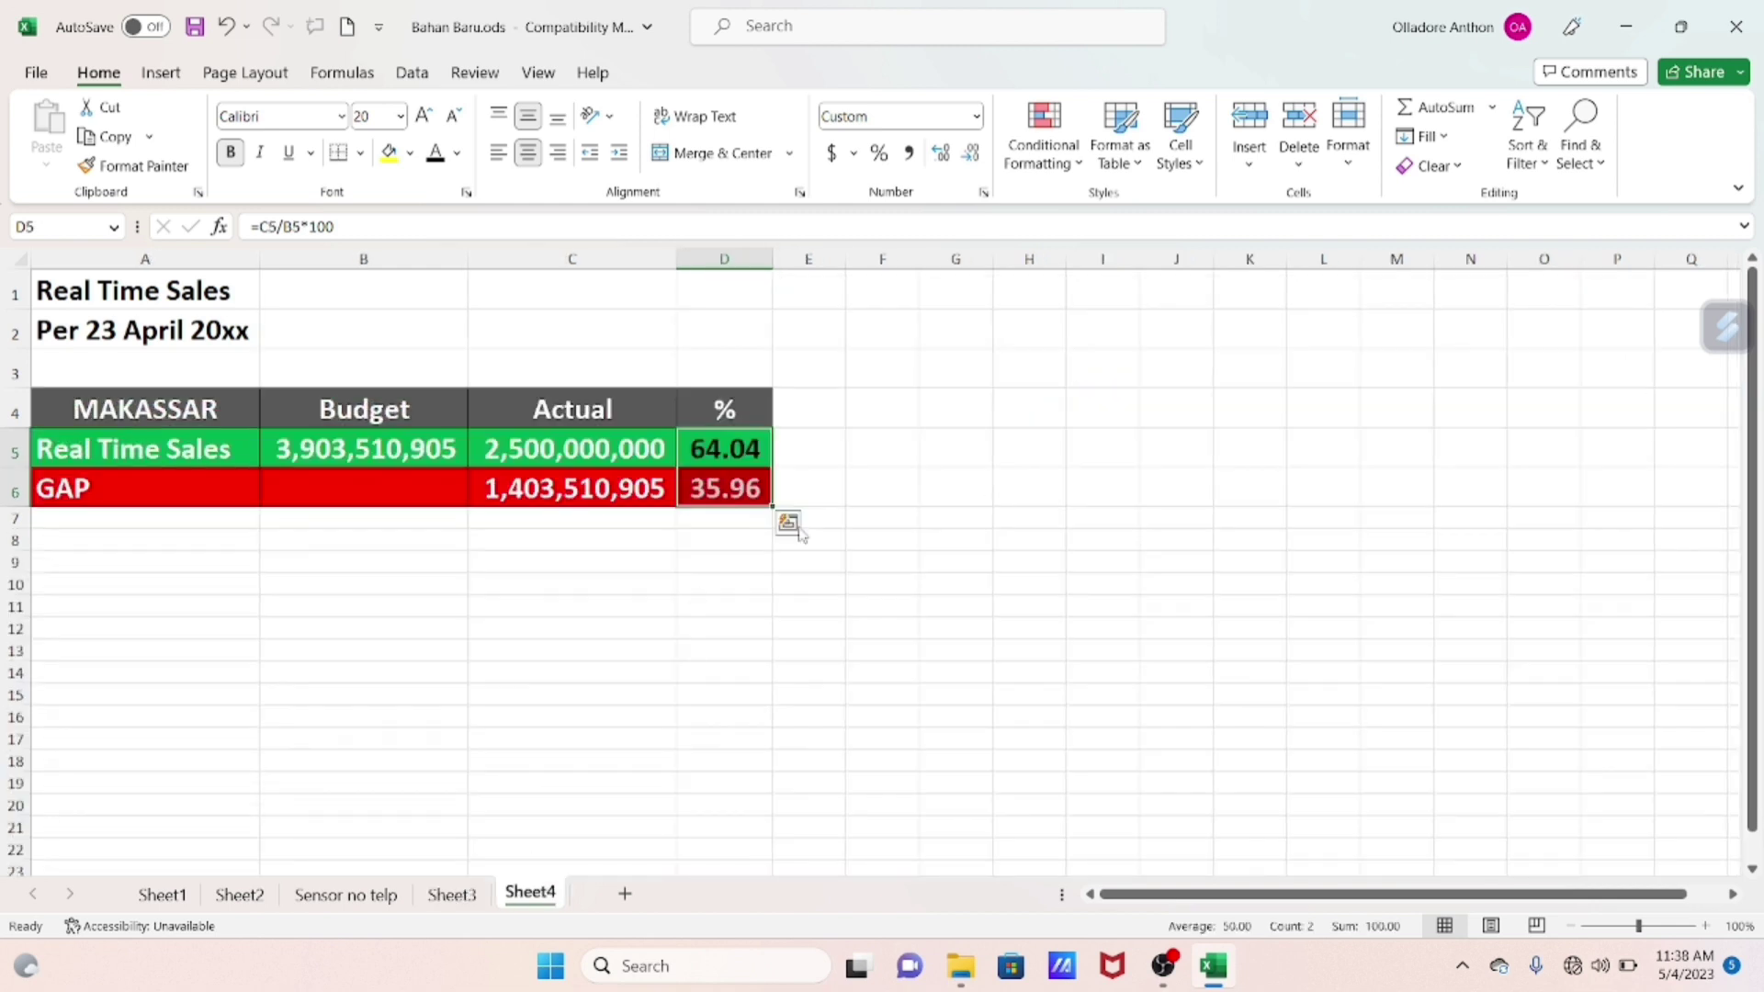
left_click(956, 441)
left_click(1281, 522)
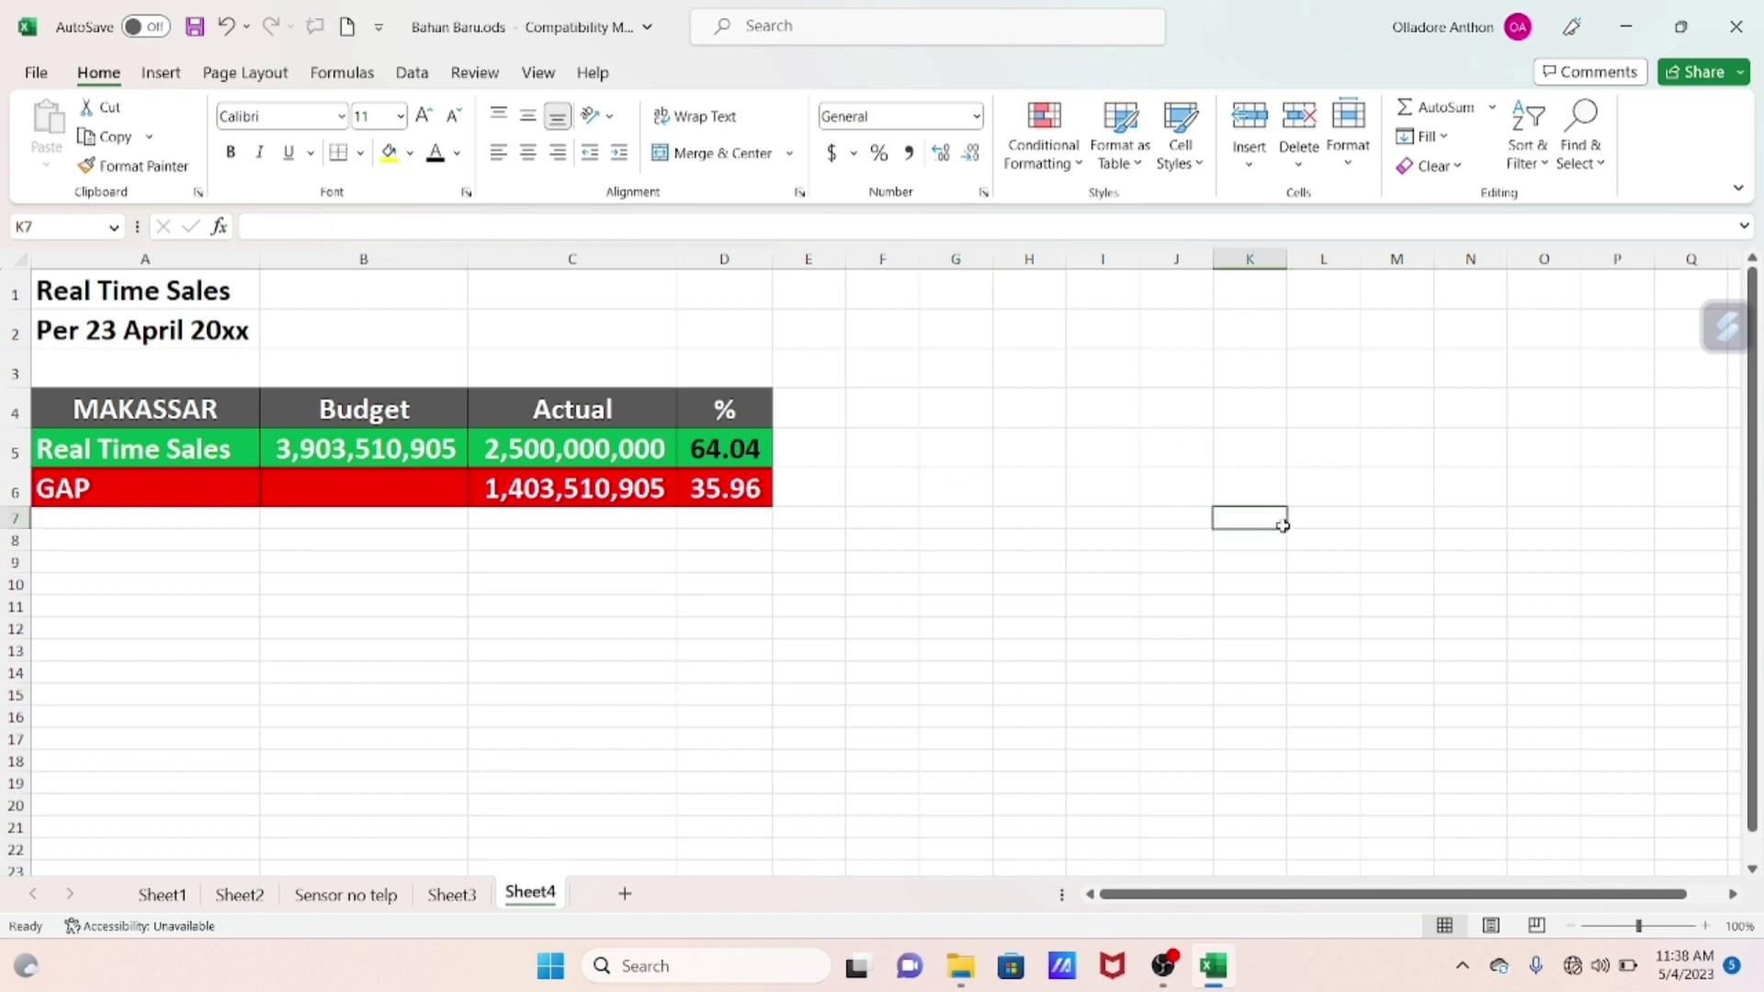
left_click(730, 453)
left_click(735, 481, "shift")
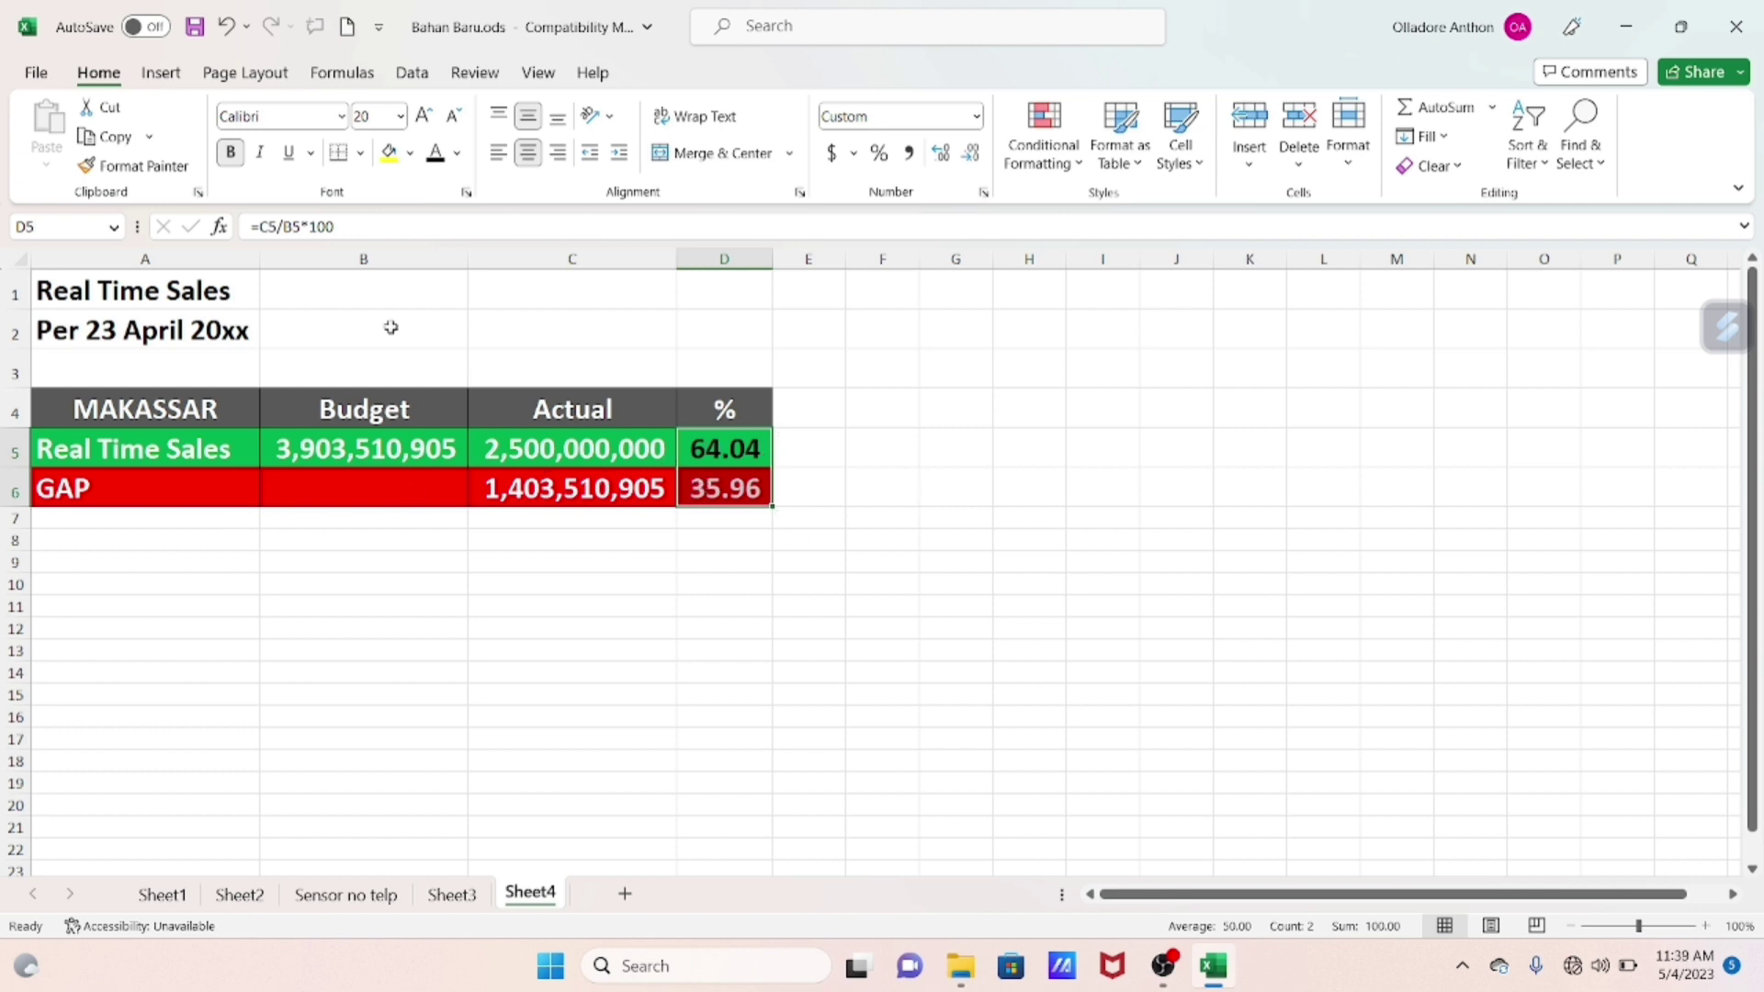
left_click(161, 75)
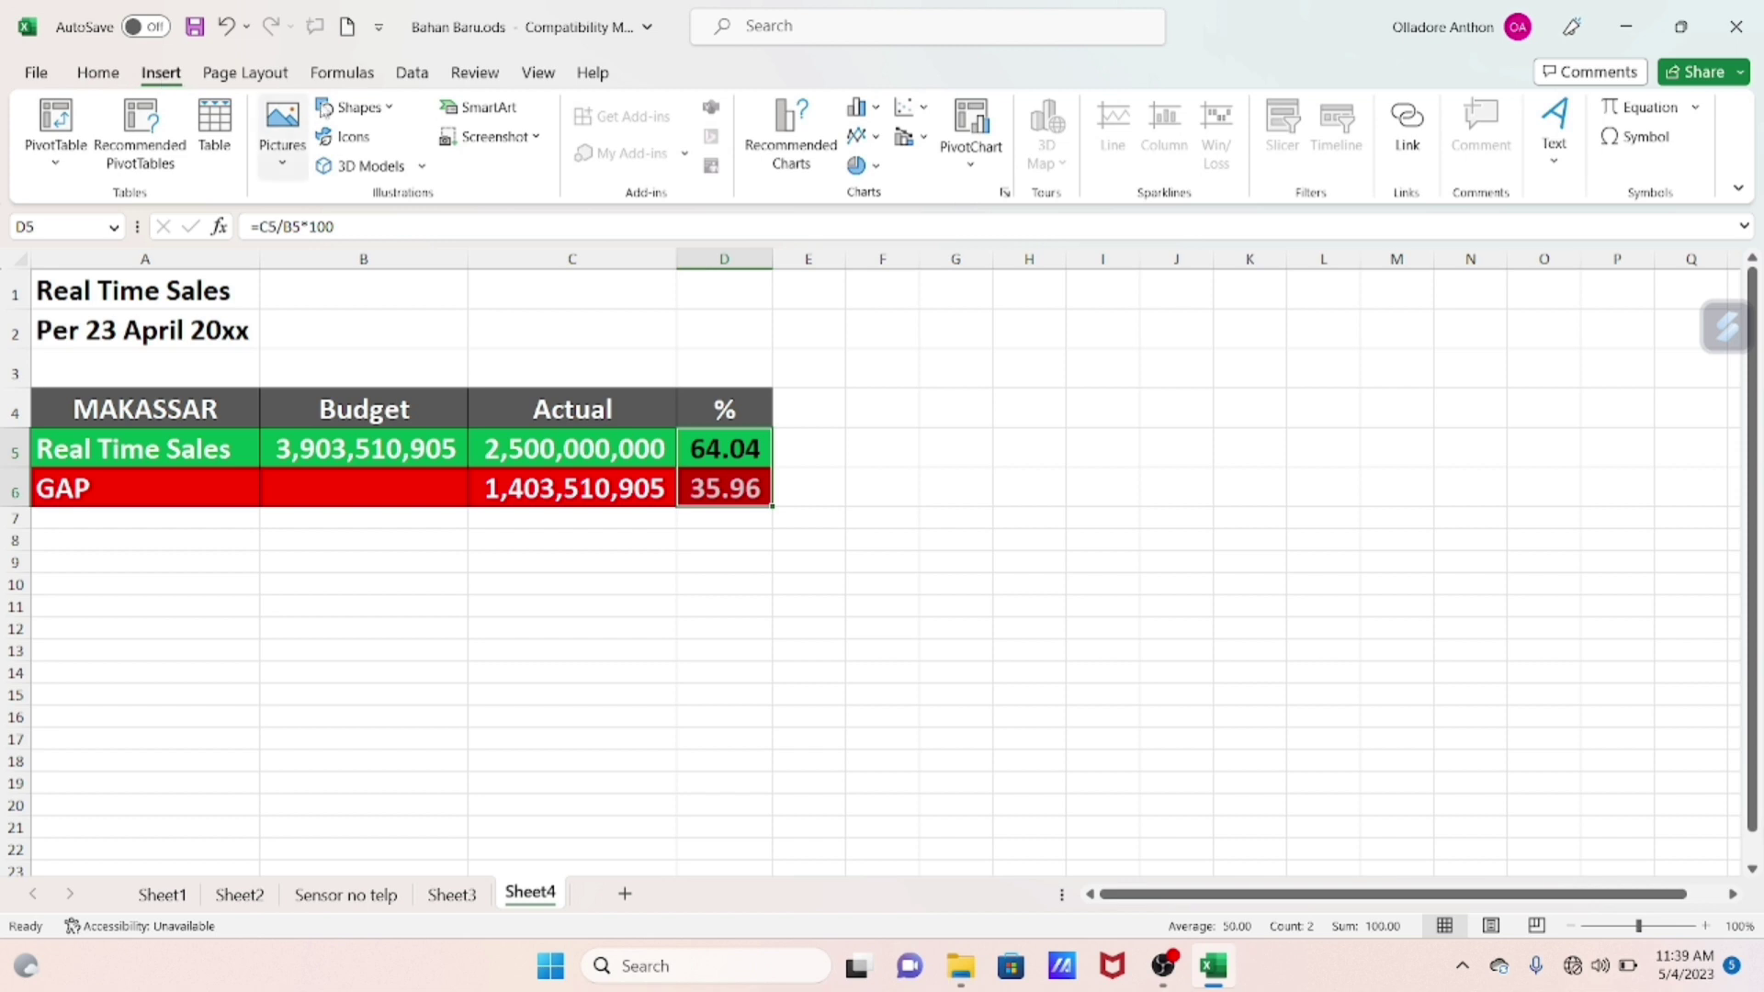
left_click(858, 167)
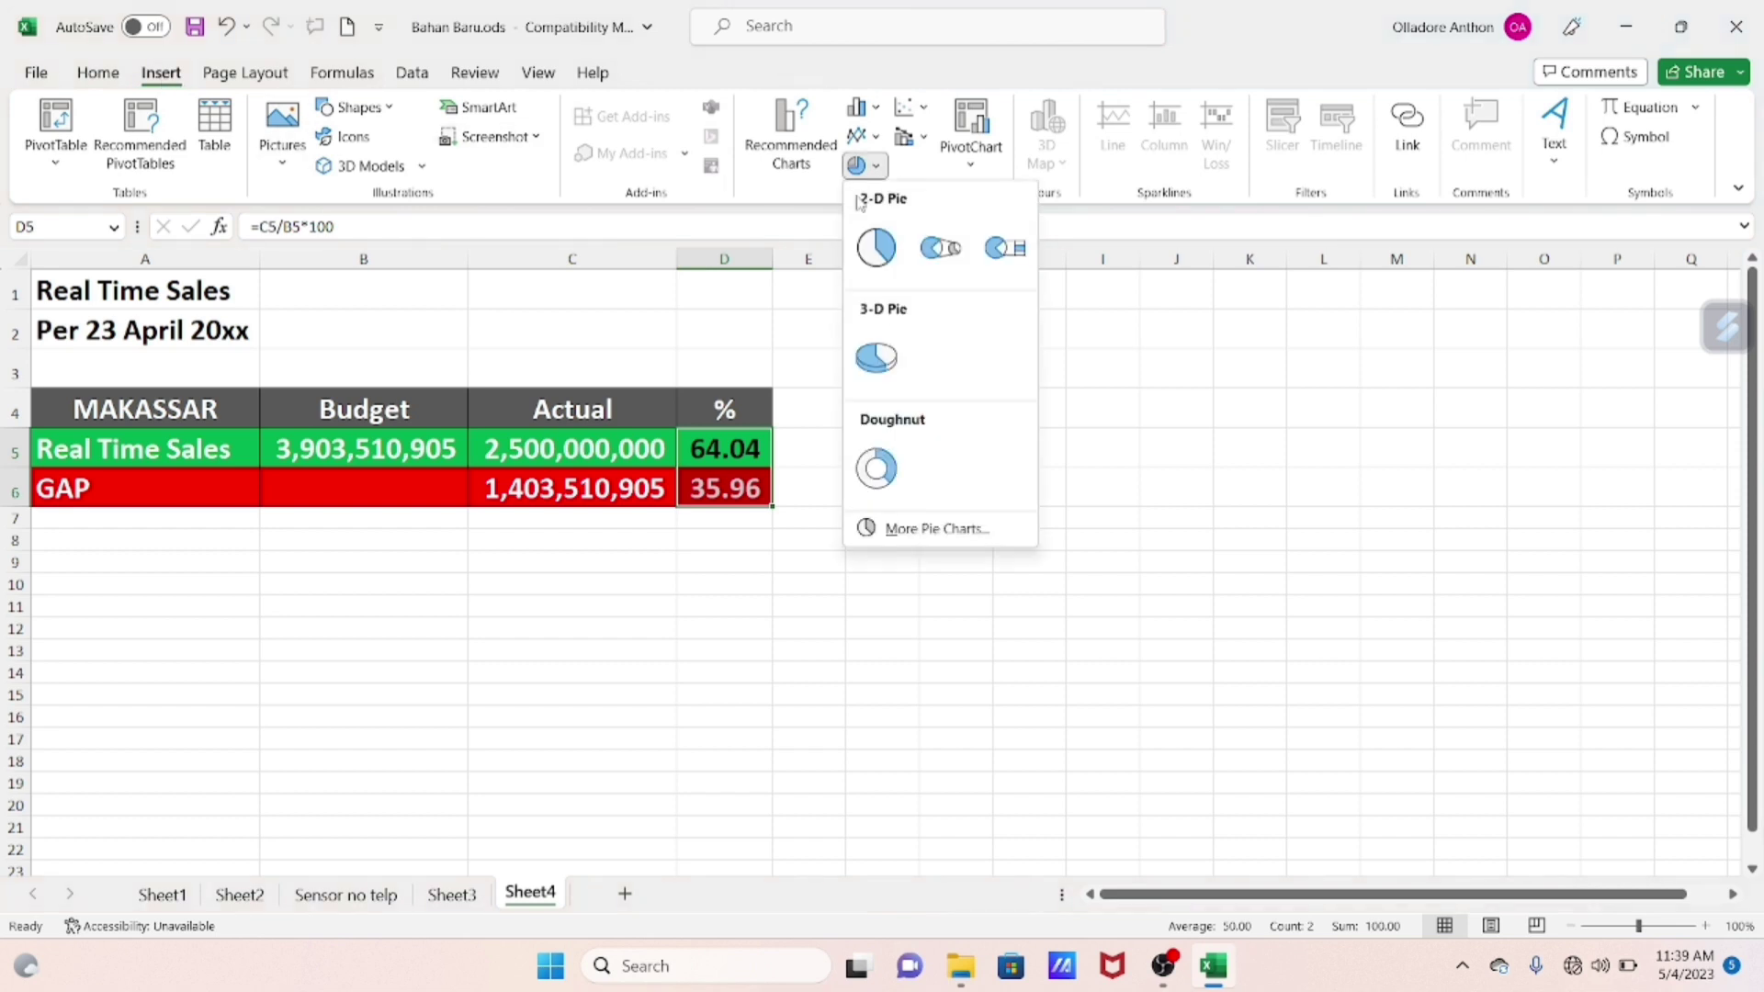
left_click(895, 466)
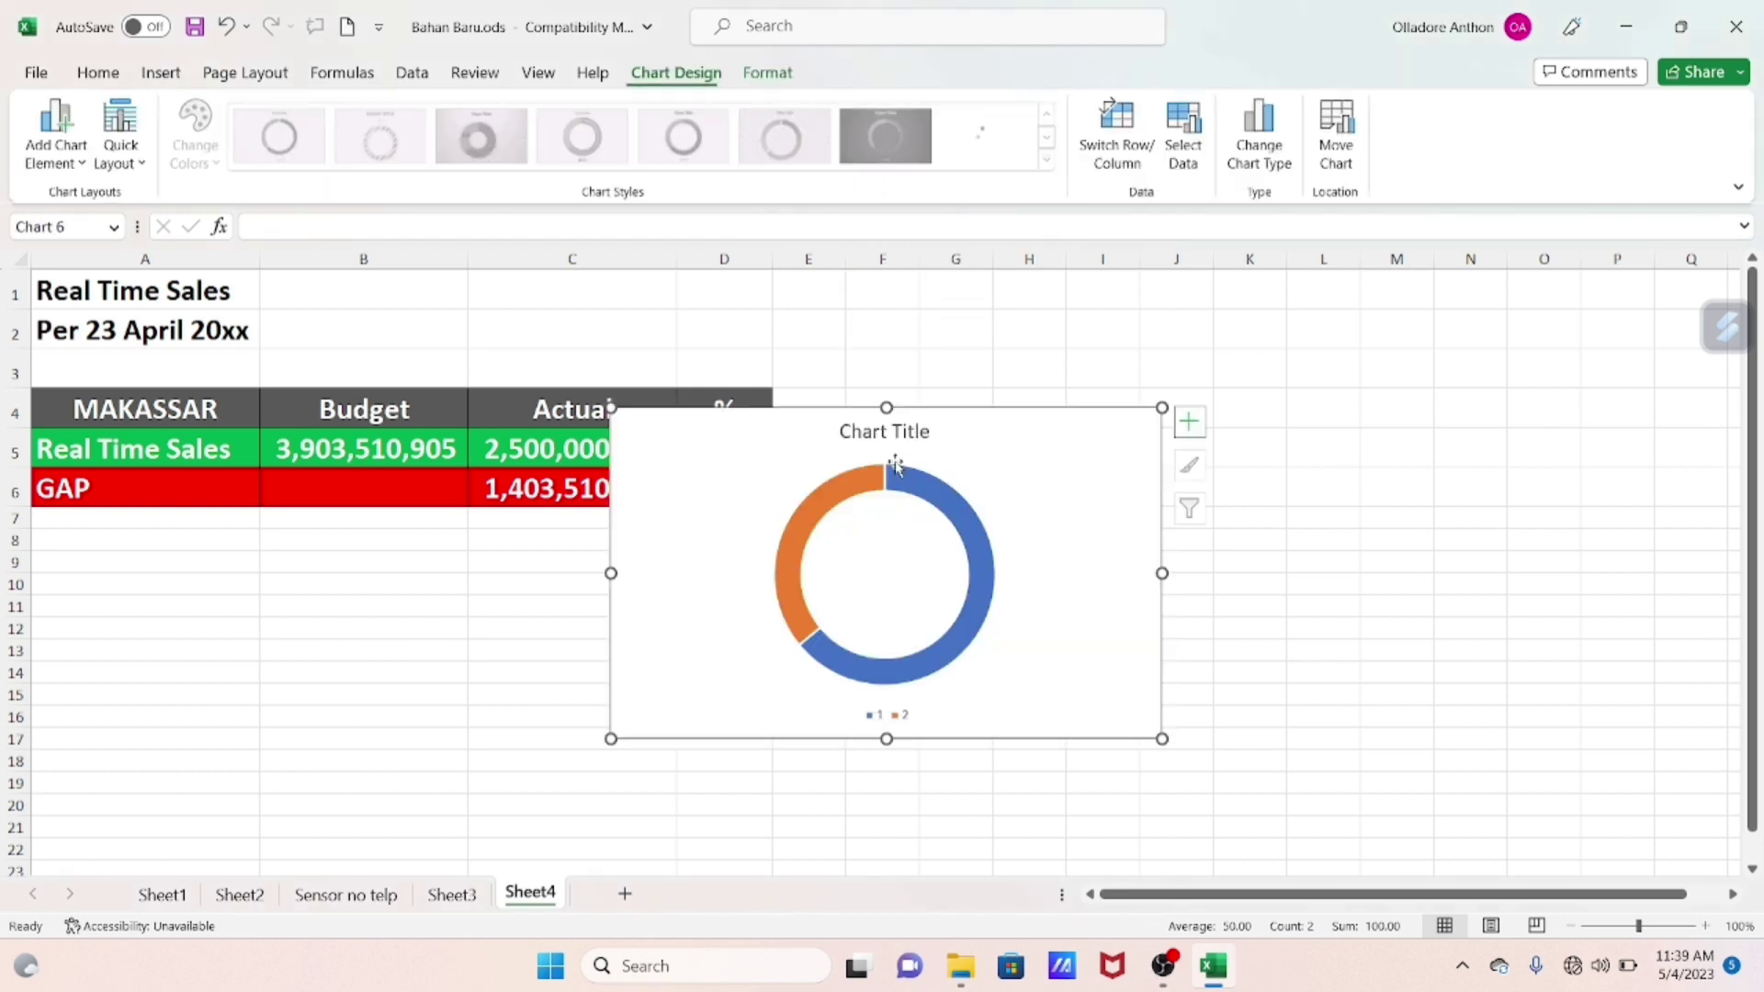
Move the chart beside the table, enlarge it, and delete its legend
left_click_drag(783, 420, 991, 330)
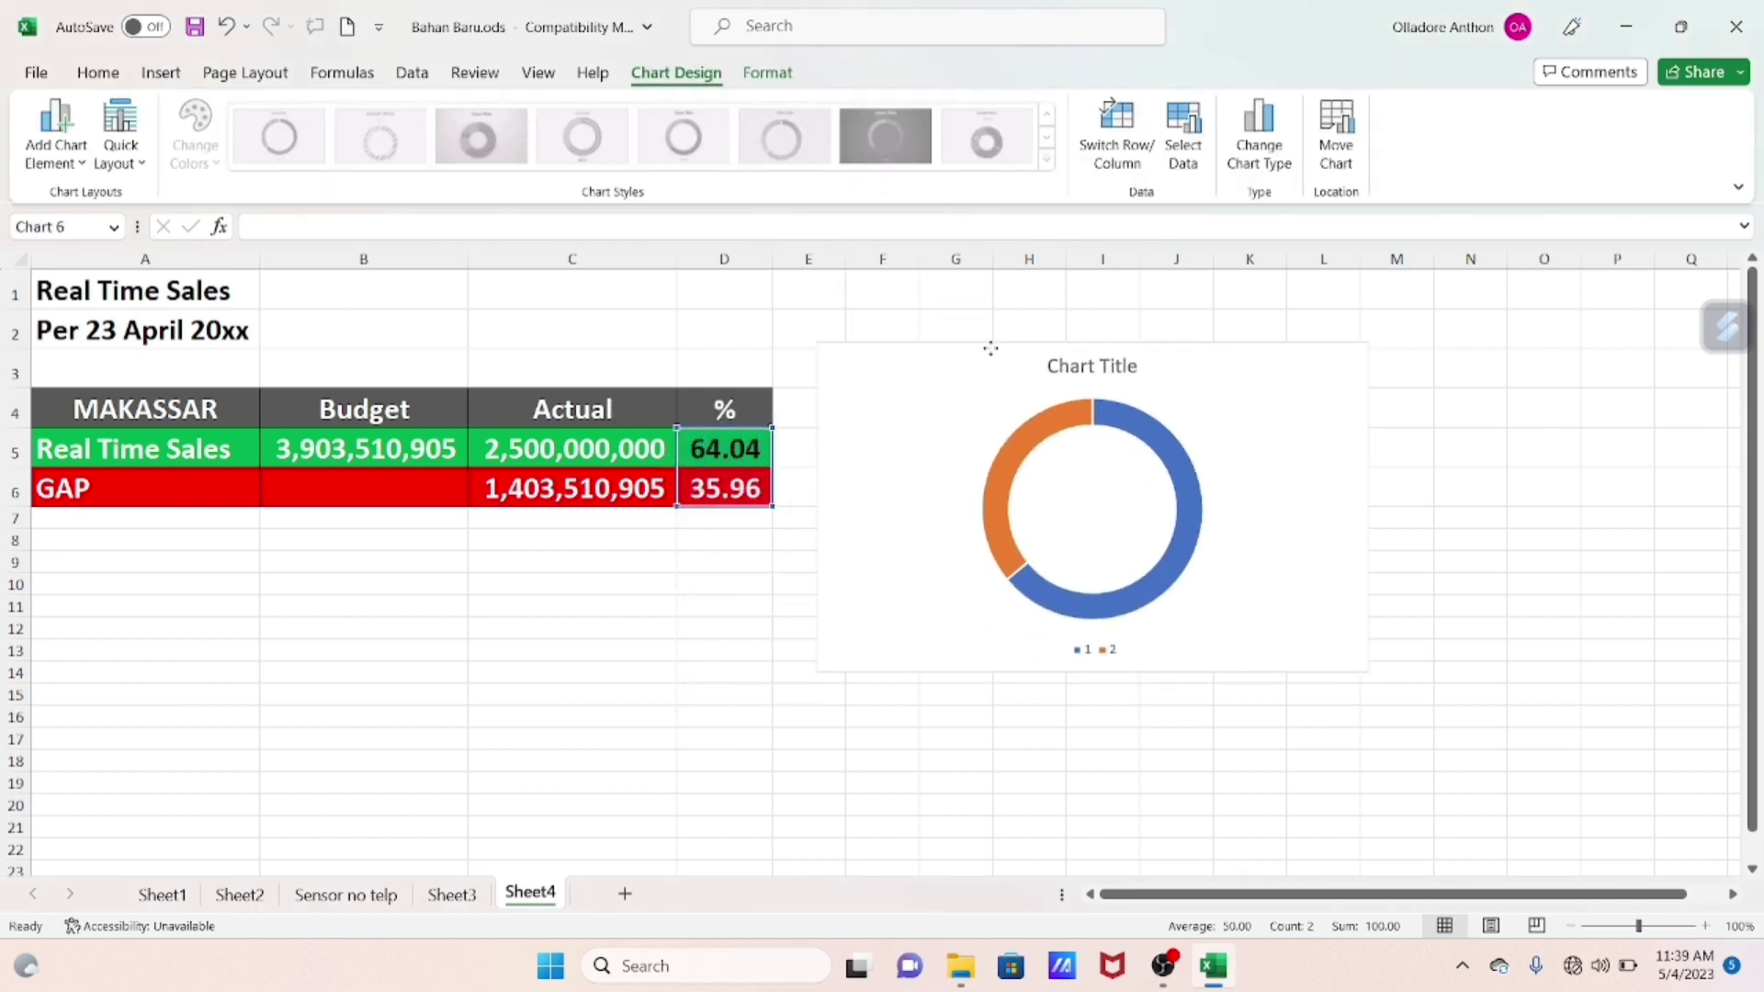
left_click_drag(1094, 653, 1094, 767)
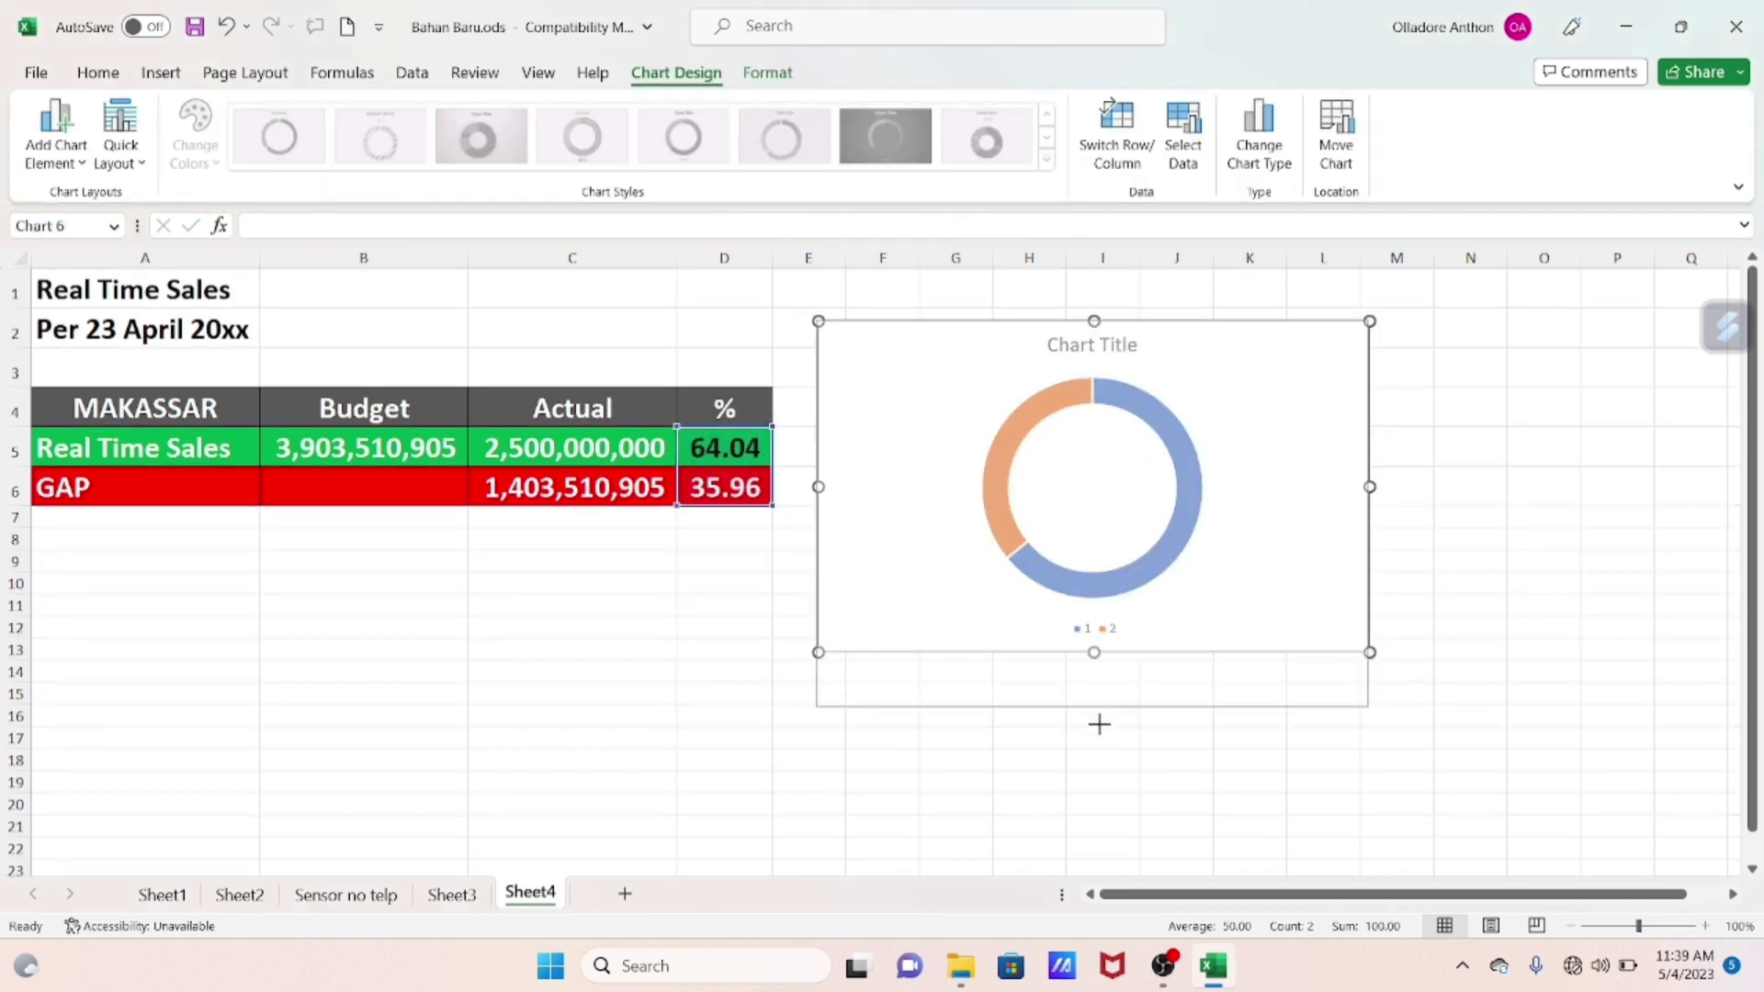
left_click_drag(1370, 544, 1512, 551)
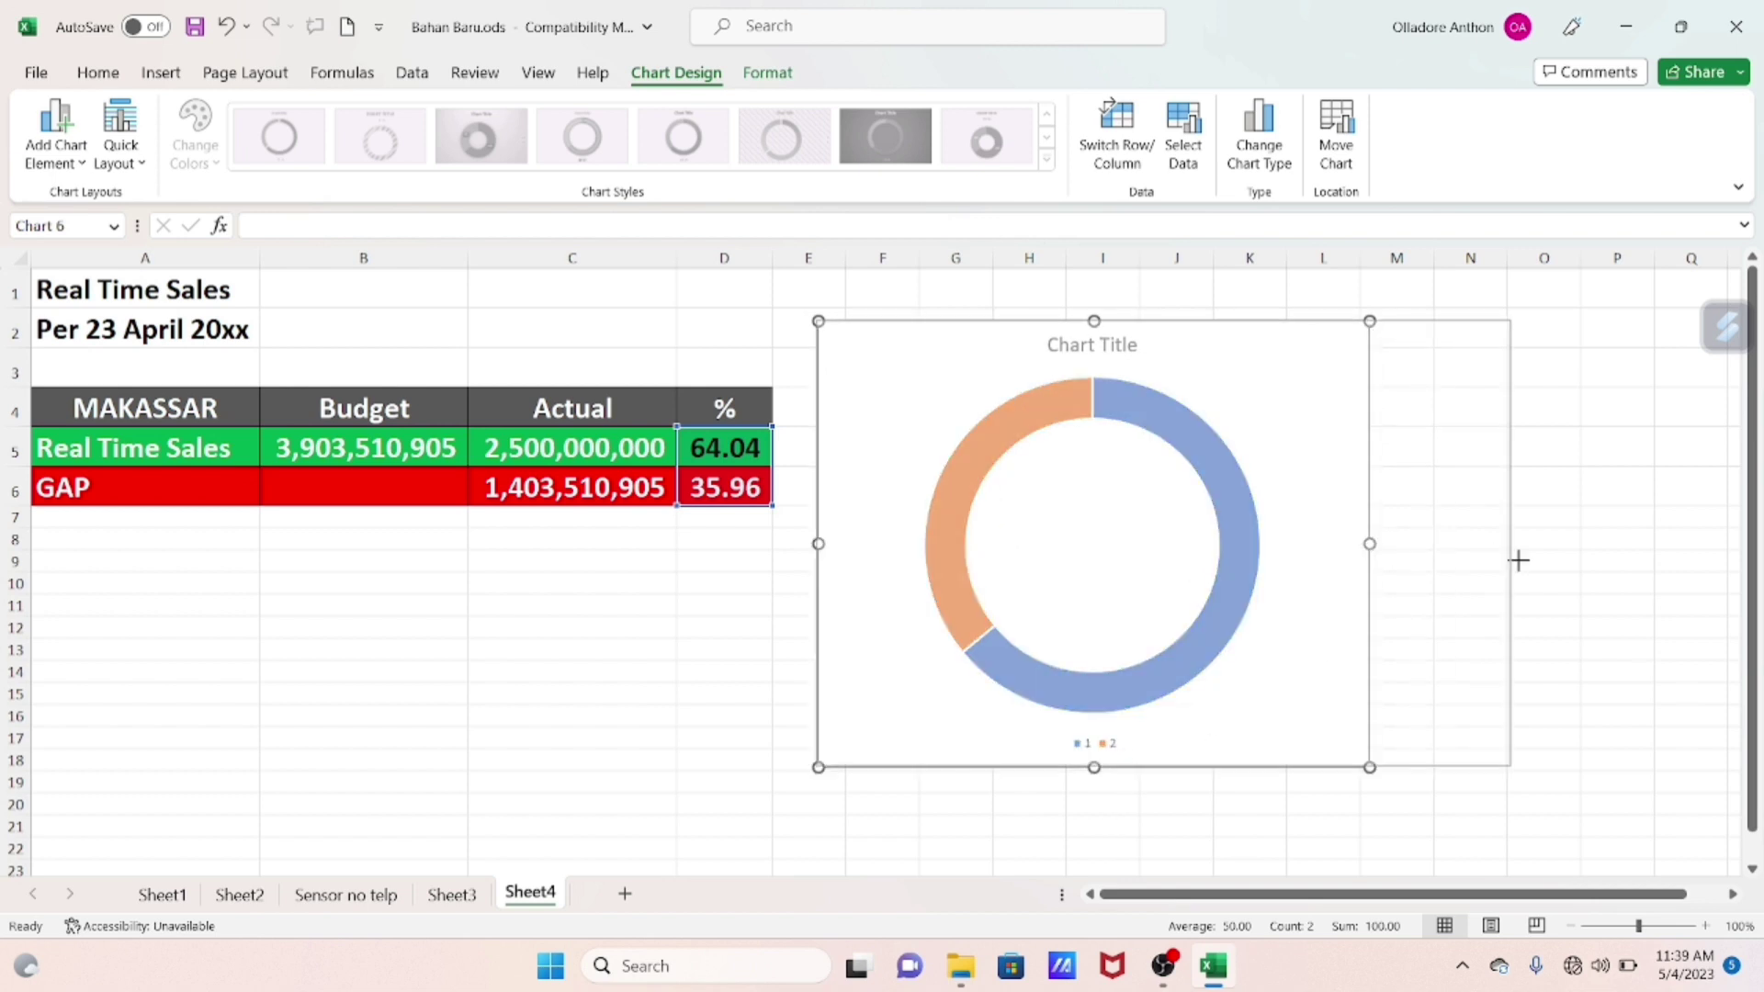
left_click(1168, 744)
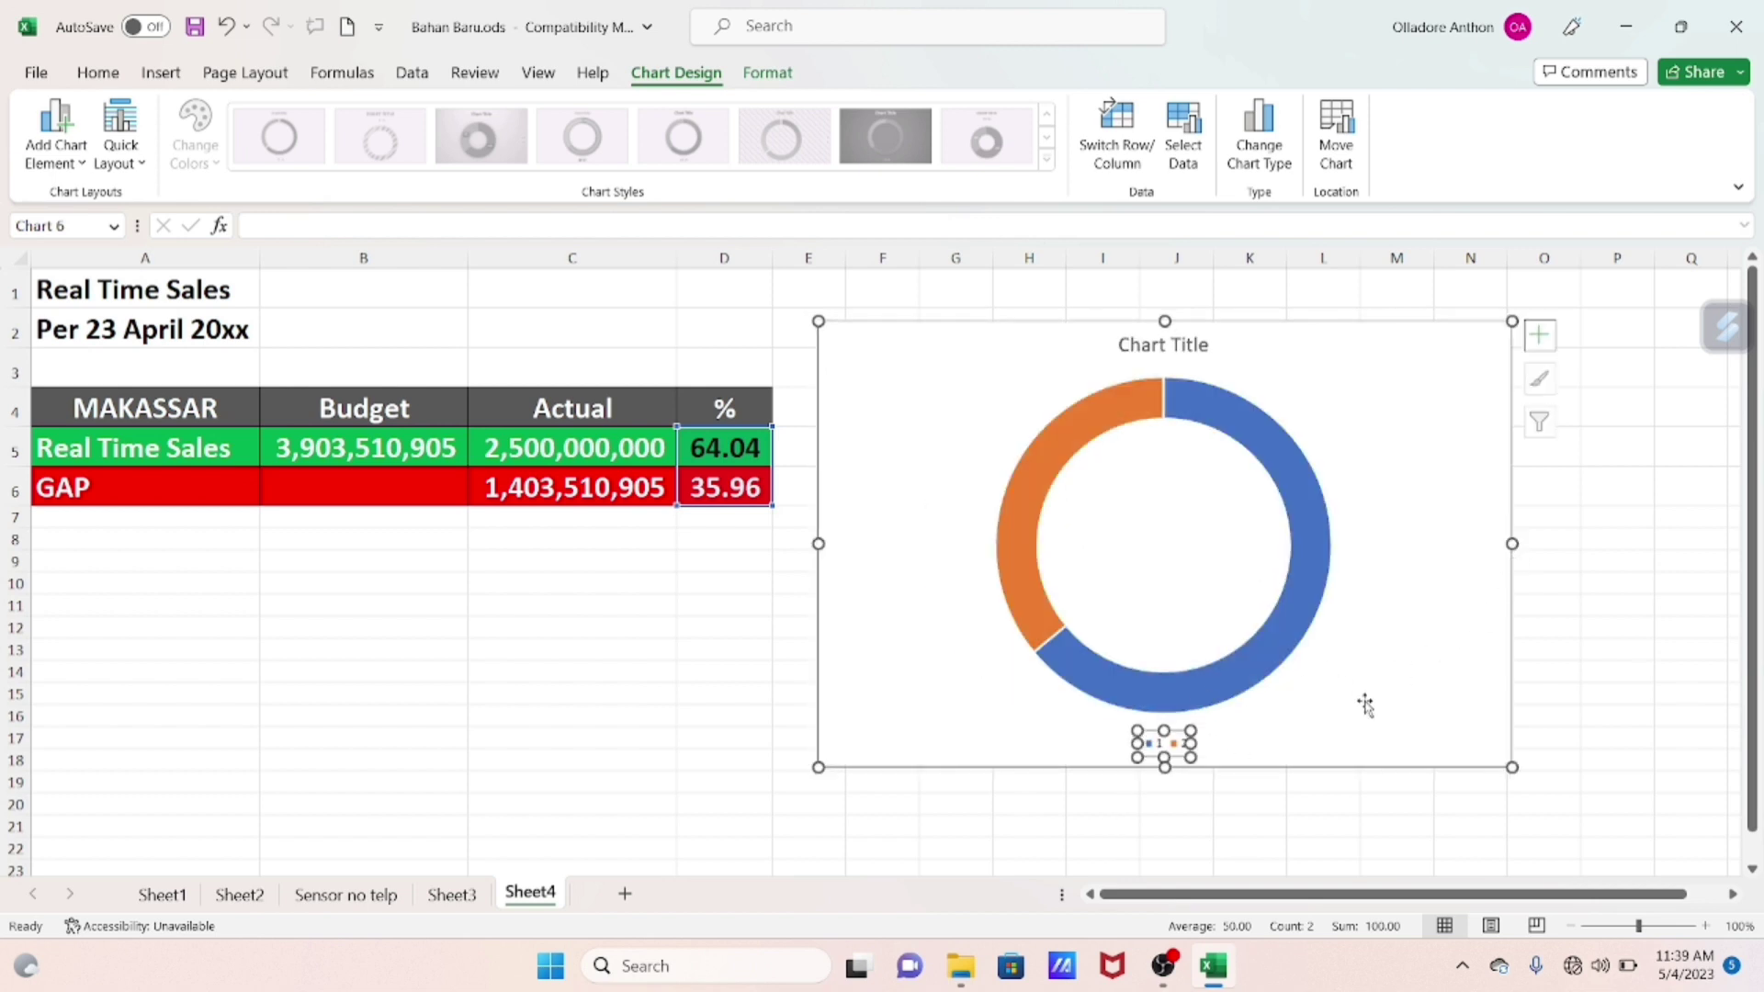
key("Delete")
Nudge the chart into place and stretch it down to row 21 and across to column P
left_click(1376, 695)
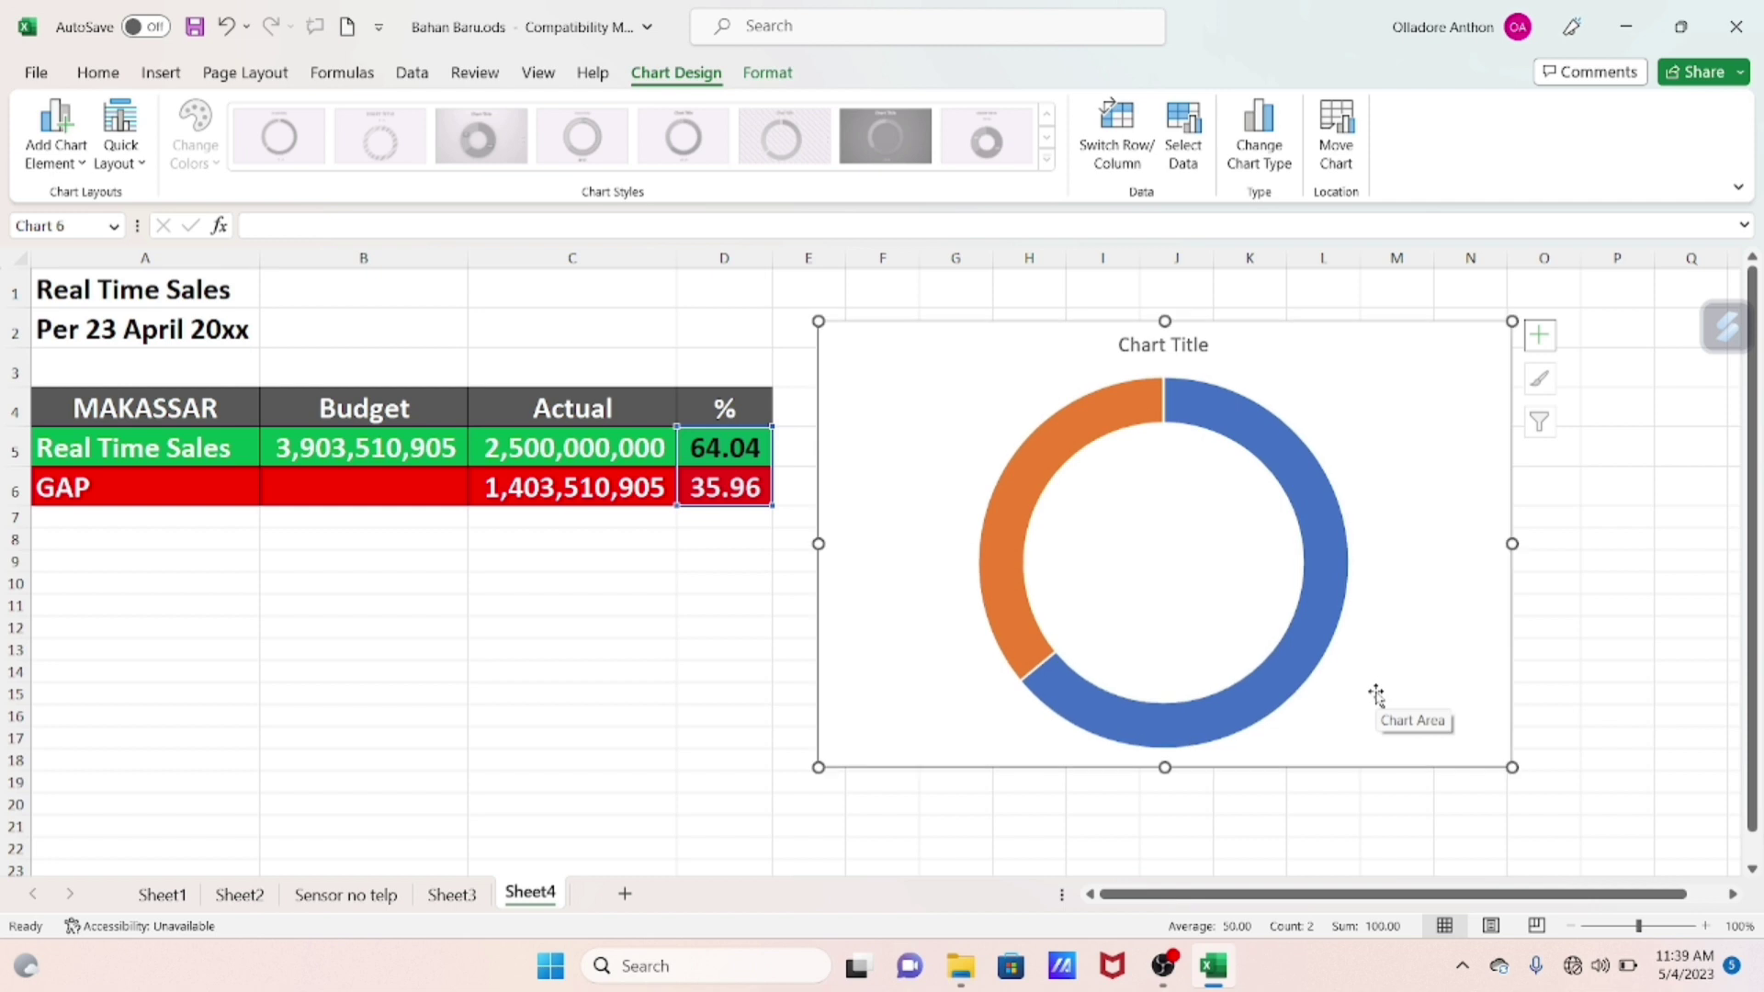
left_click_drag(1005, 354, 999, 370)
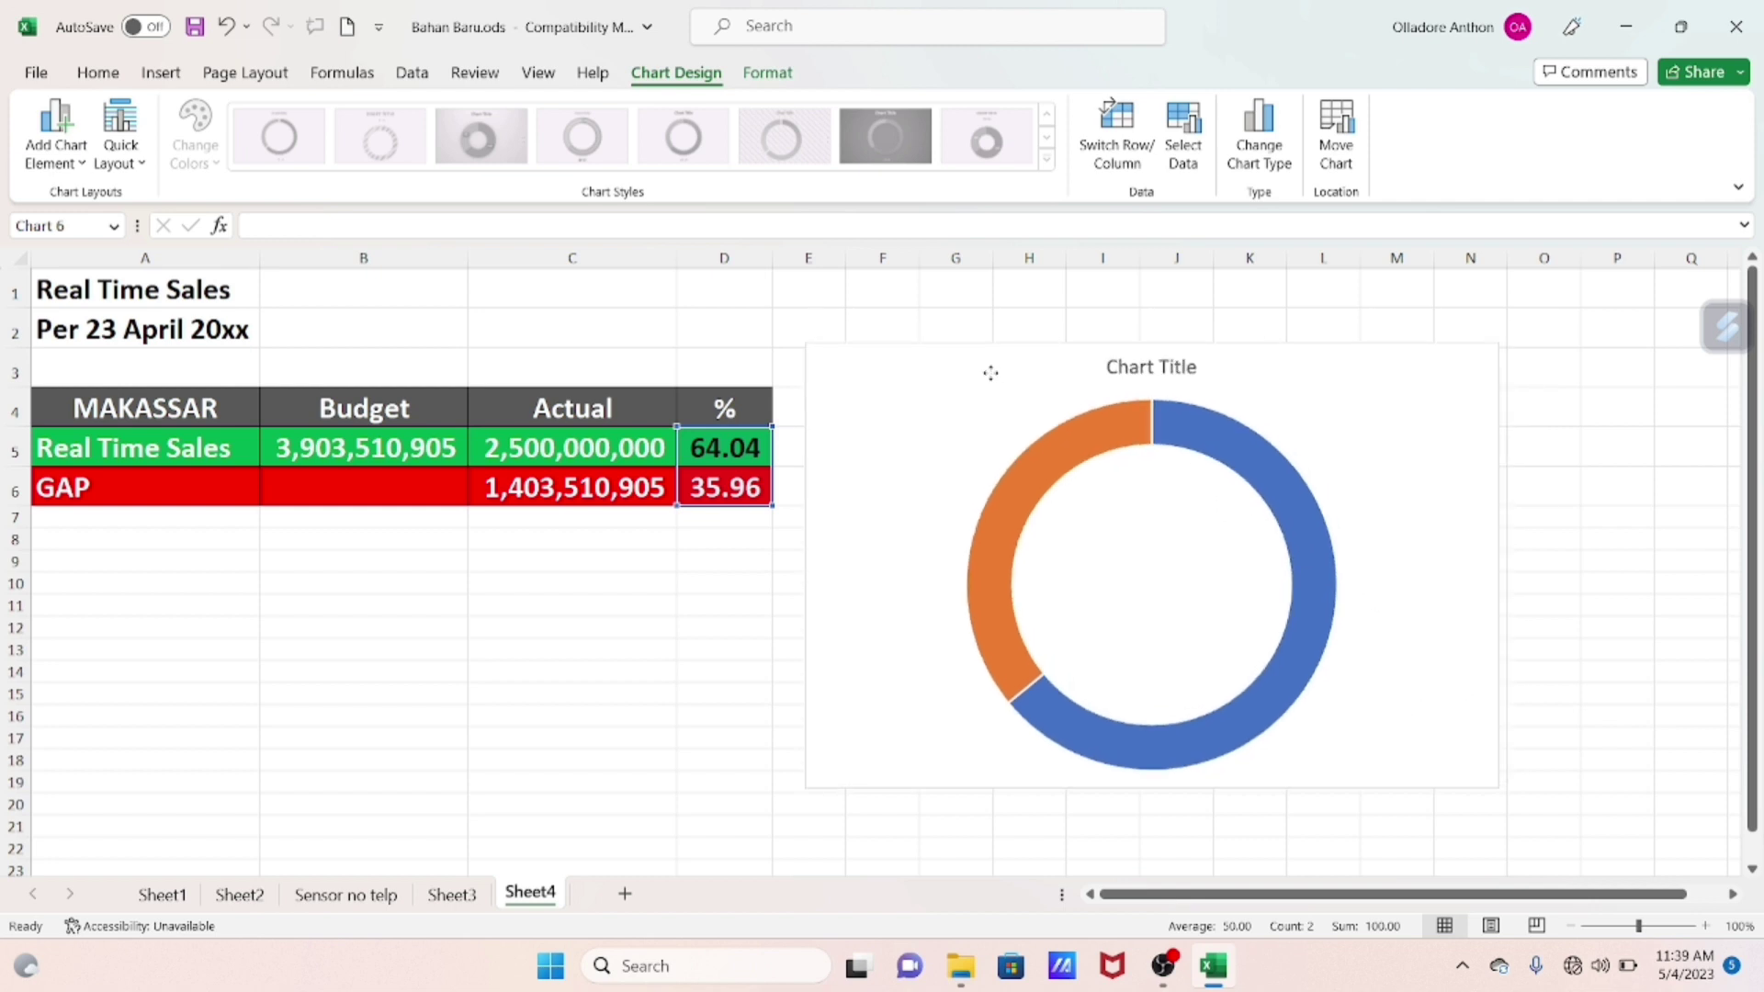
left_click_drag(1166, 789, 1164, 828)
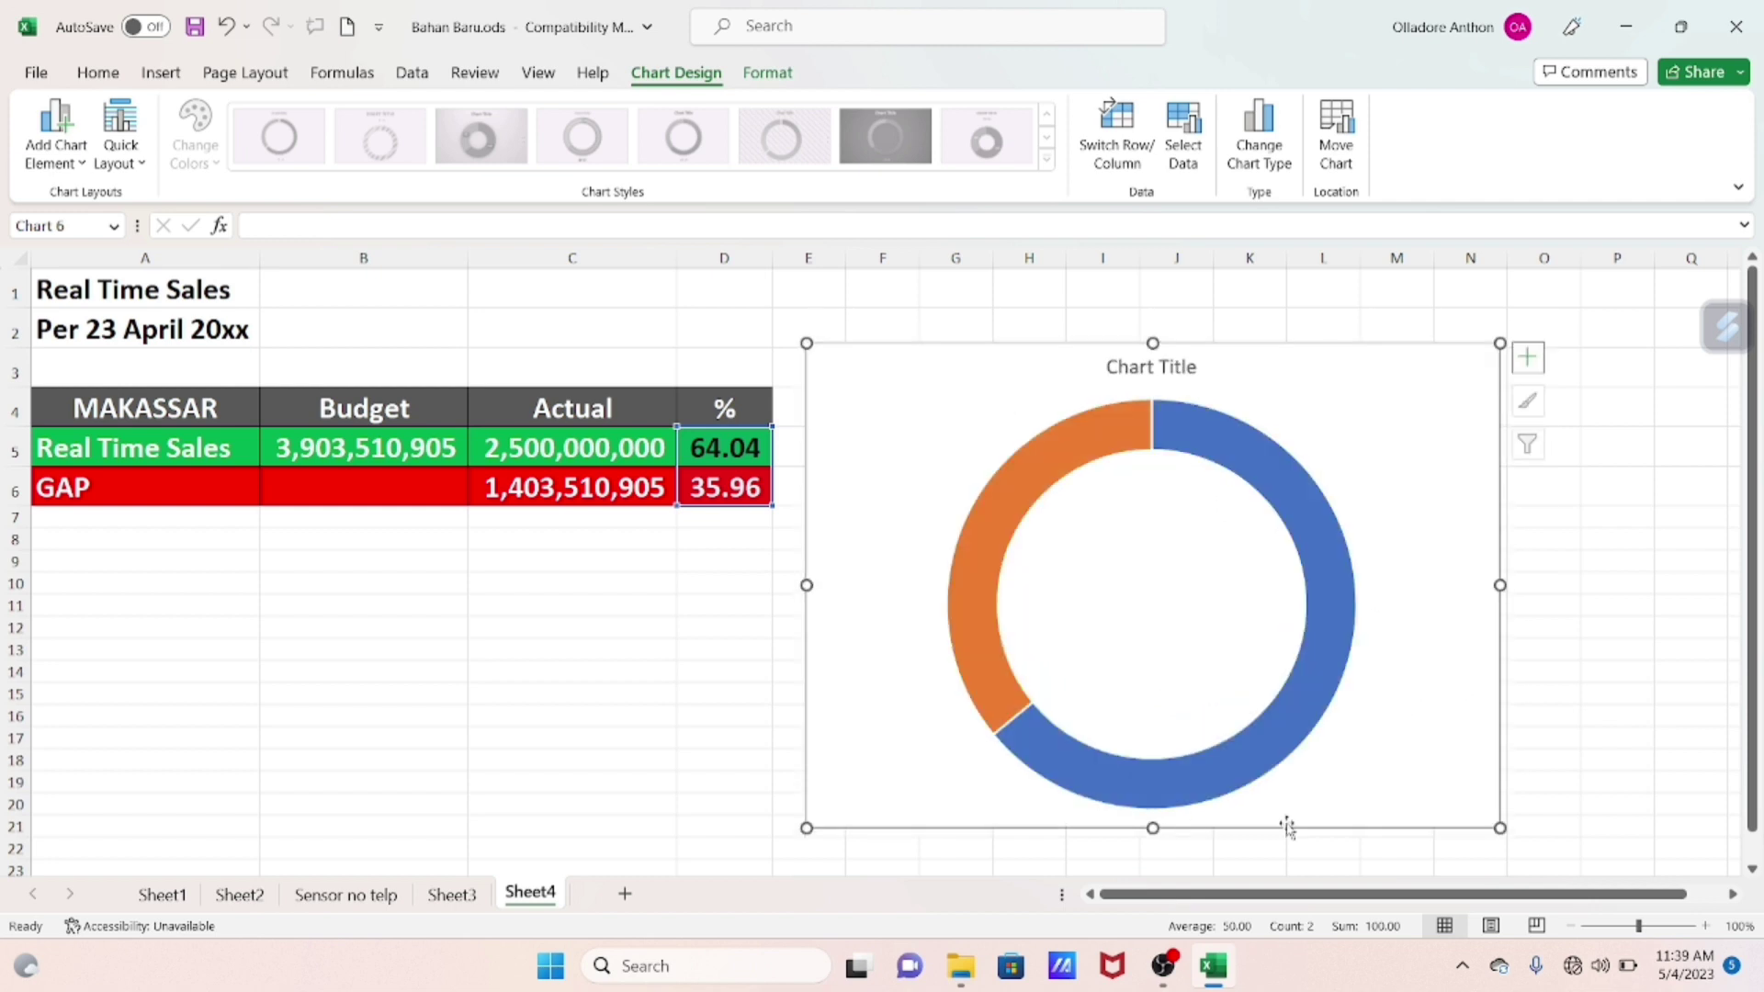
left_click_drag(1499, 585, 1591, 598)
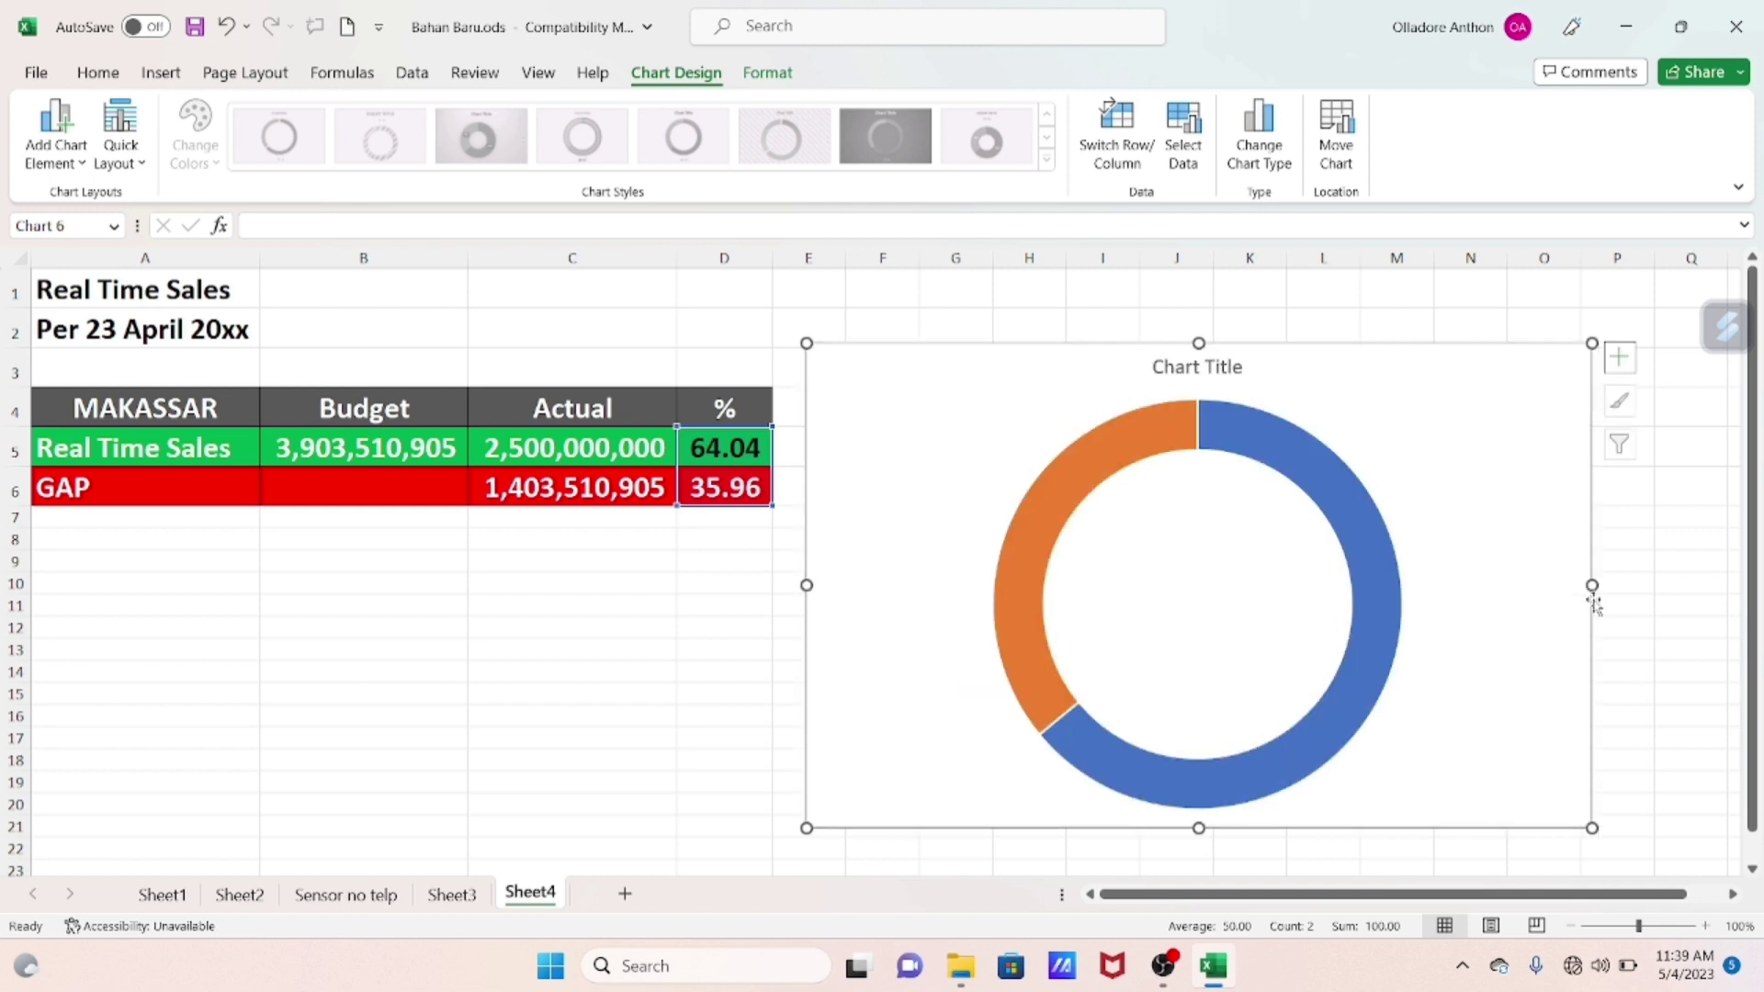
left_click(1348, 498)
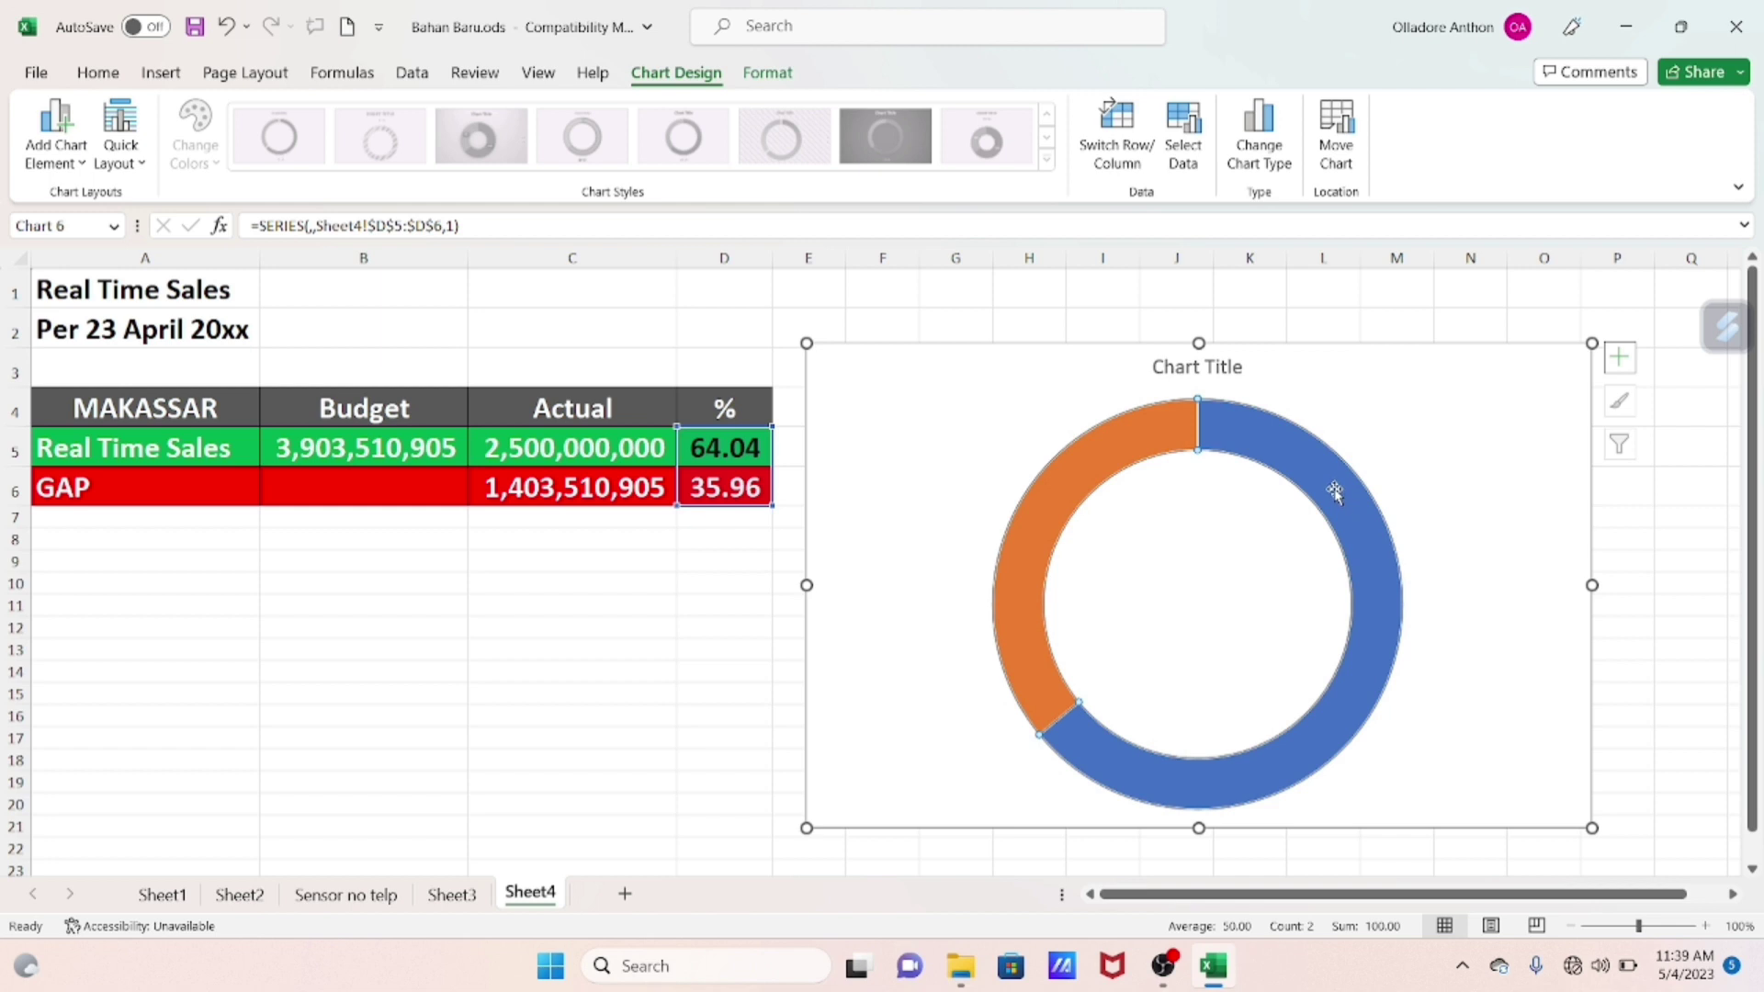
Give the doughnut series a solid green fill through Format Data Series
right_click(1337, 494)
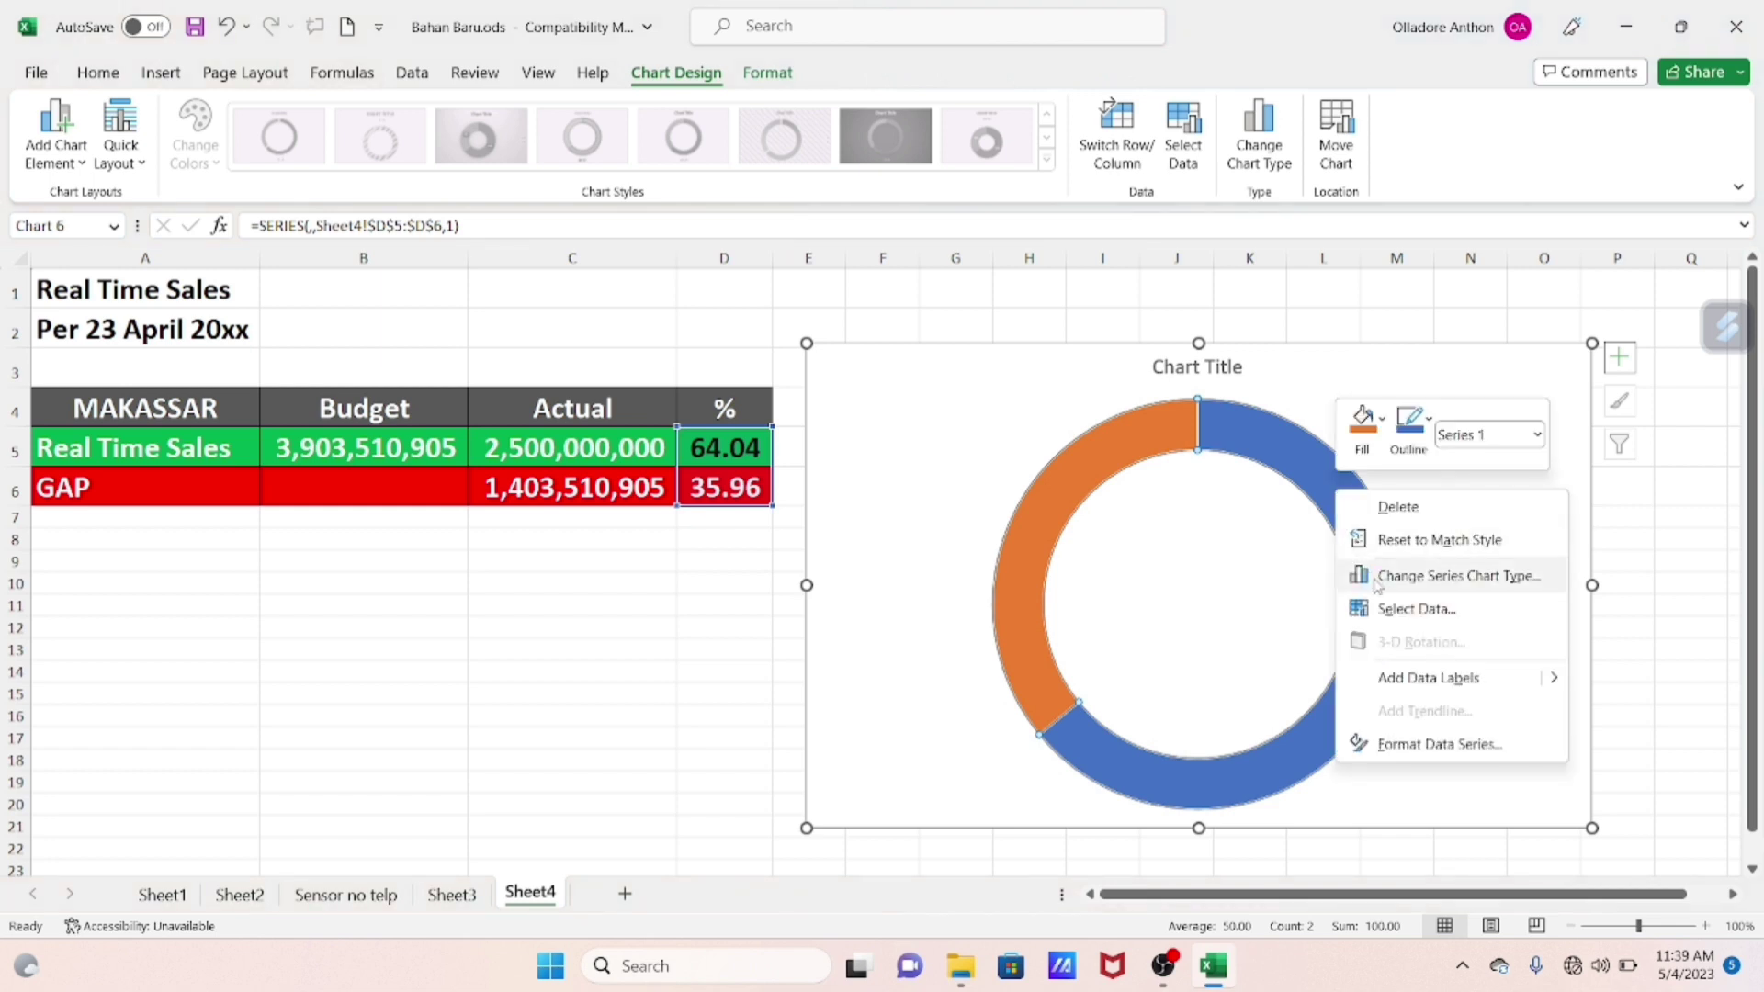
left_click(1436, 744)
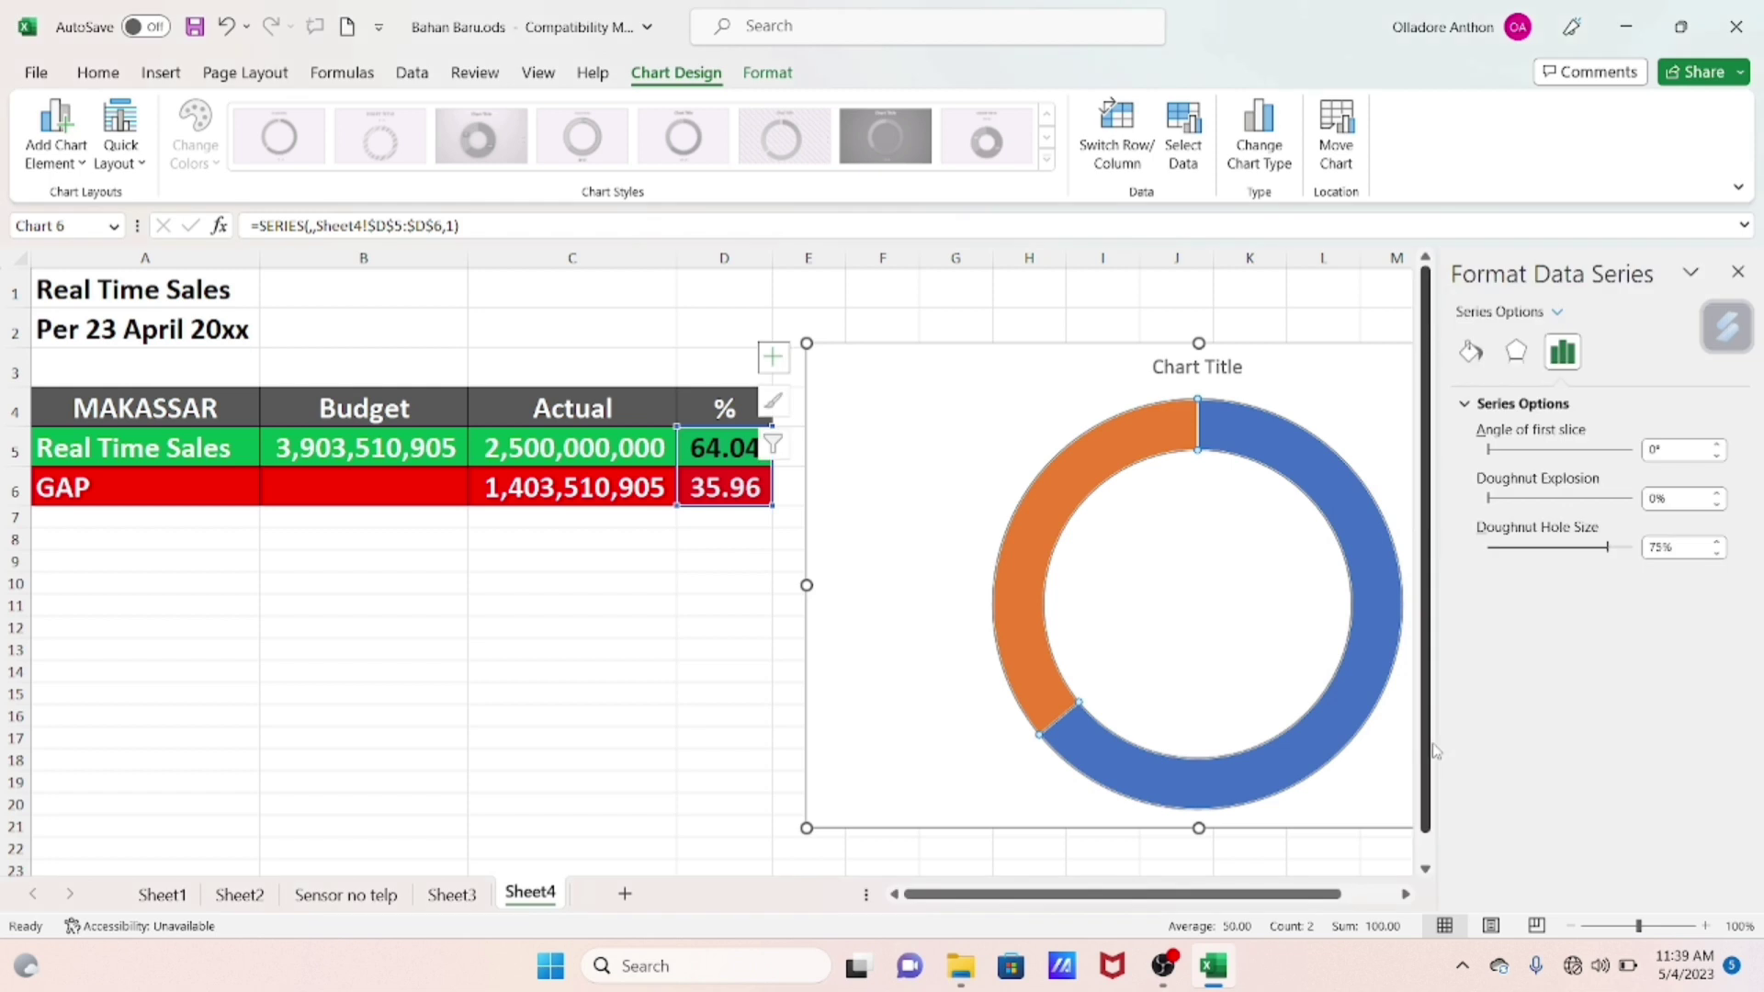
left_click(1470, 352)
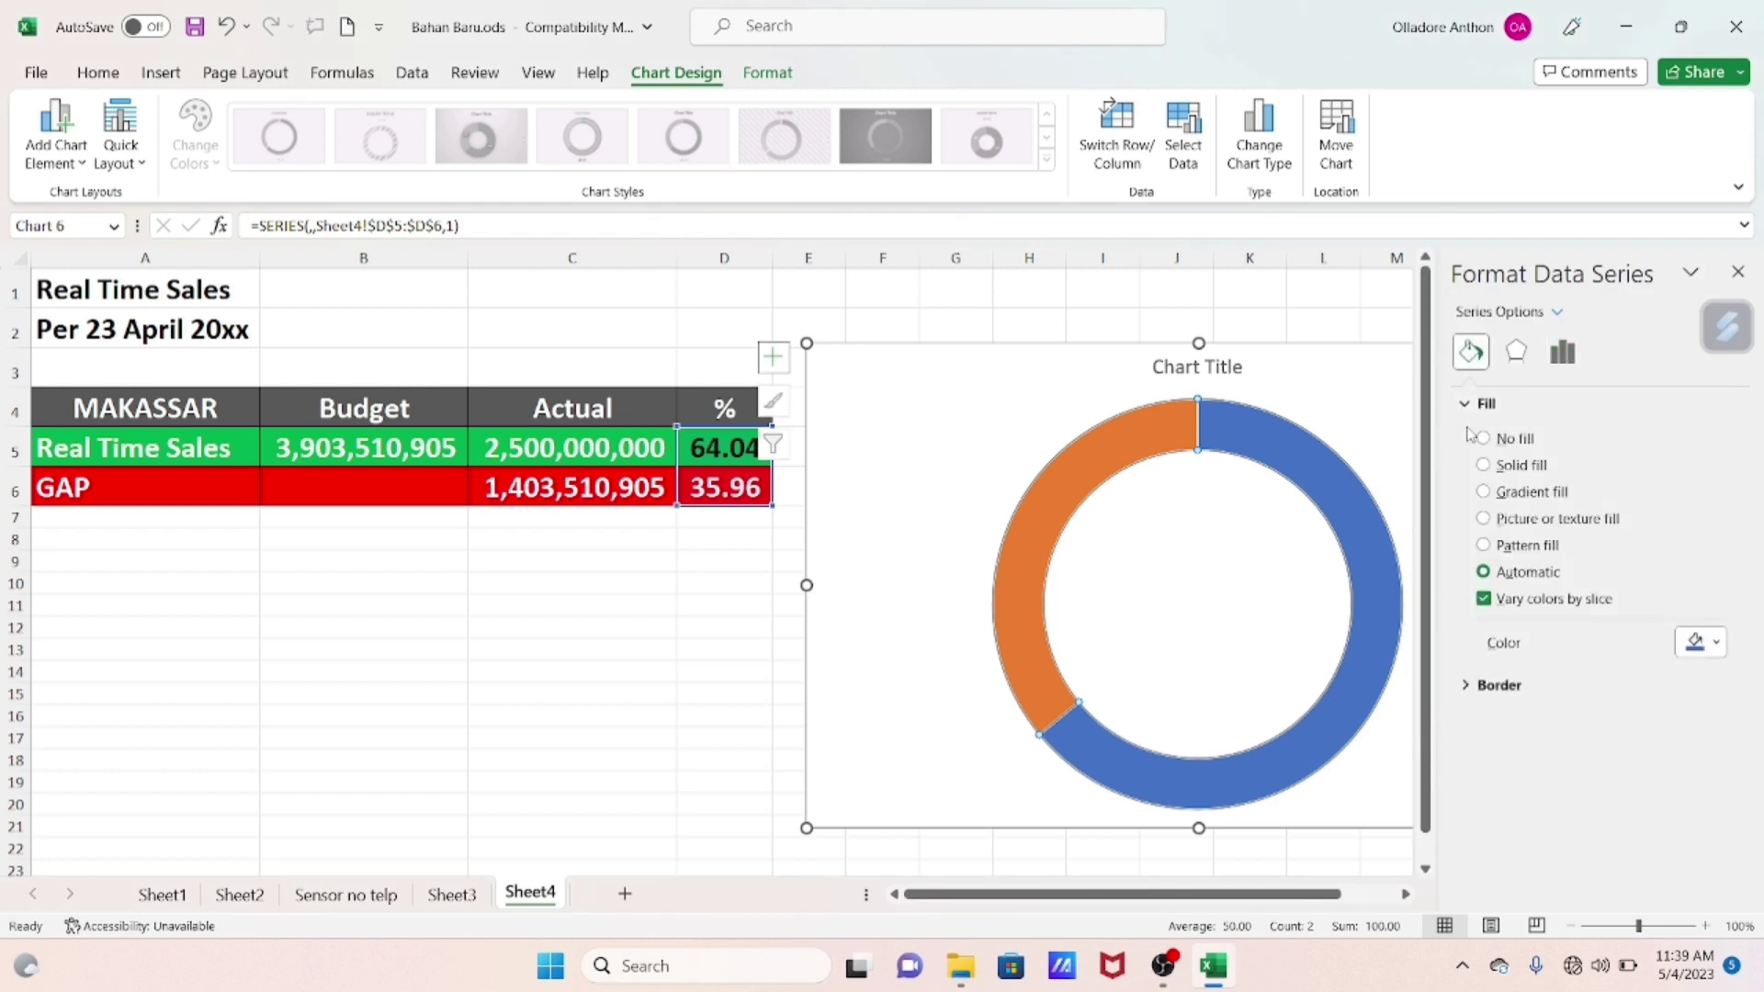
left_click(1716, 644)
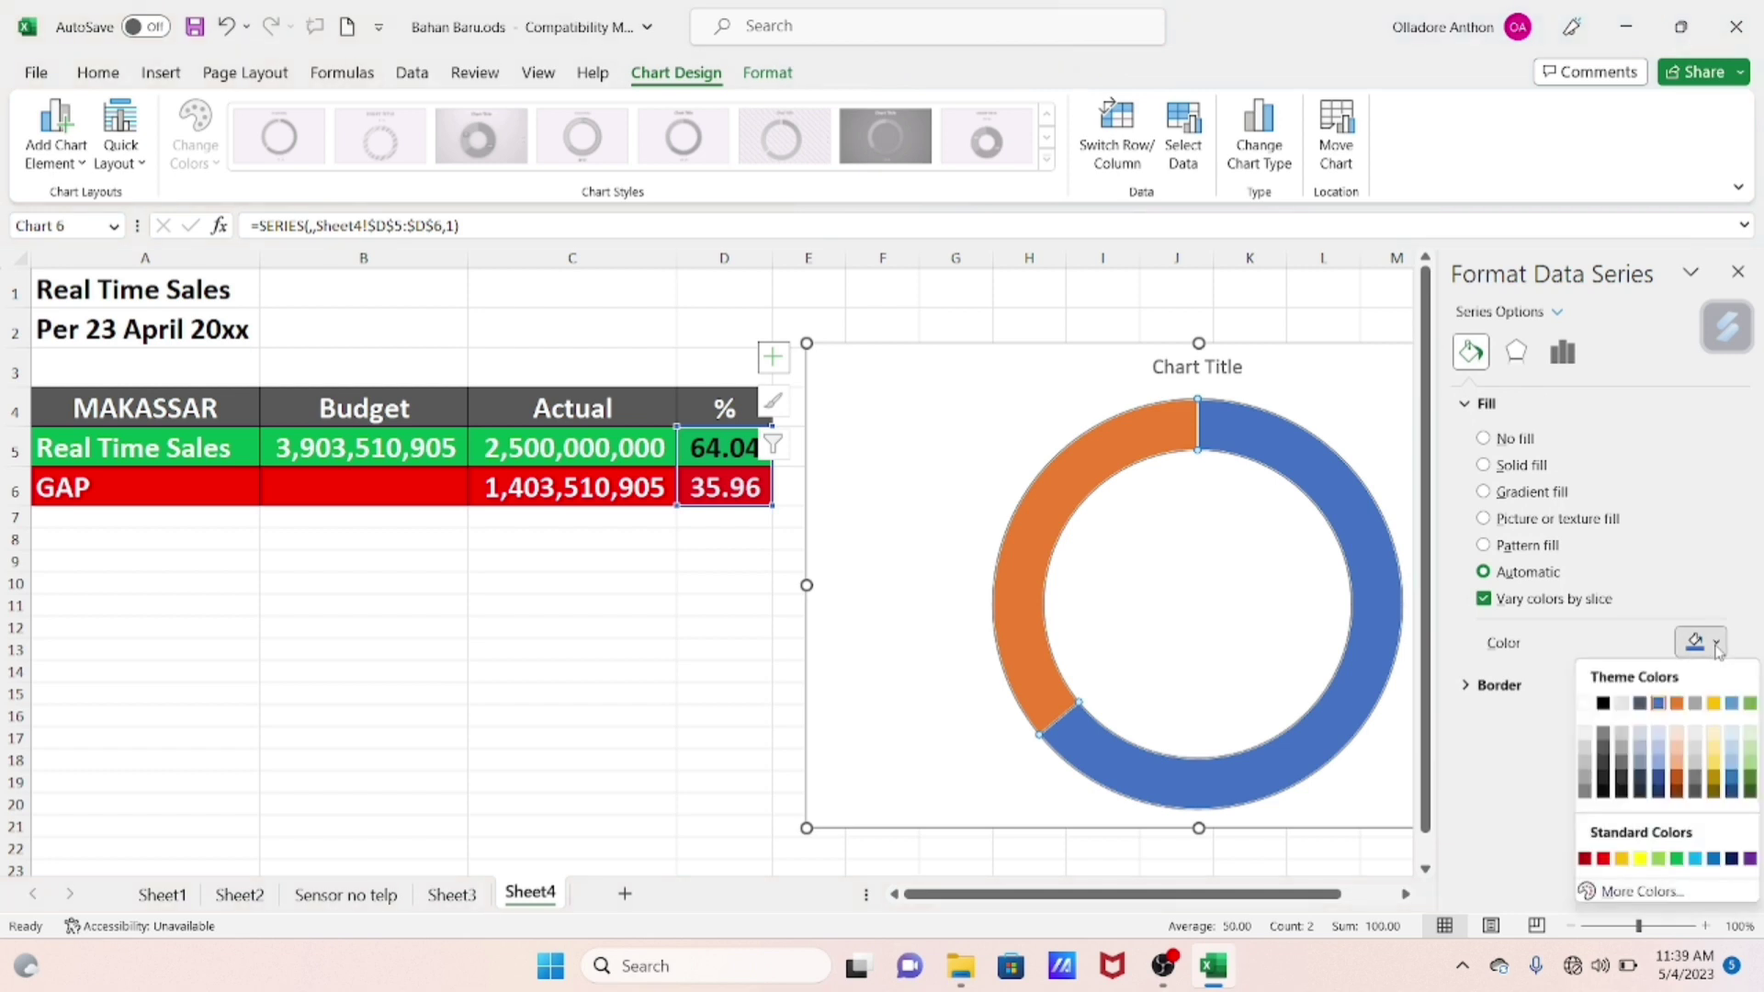
left_click(1678, 860)
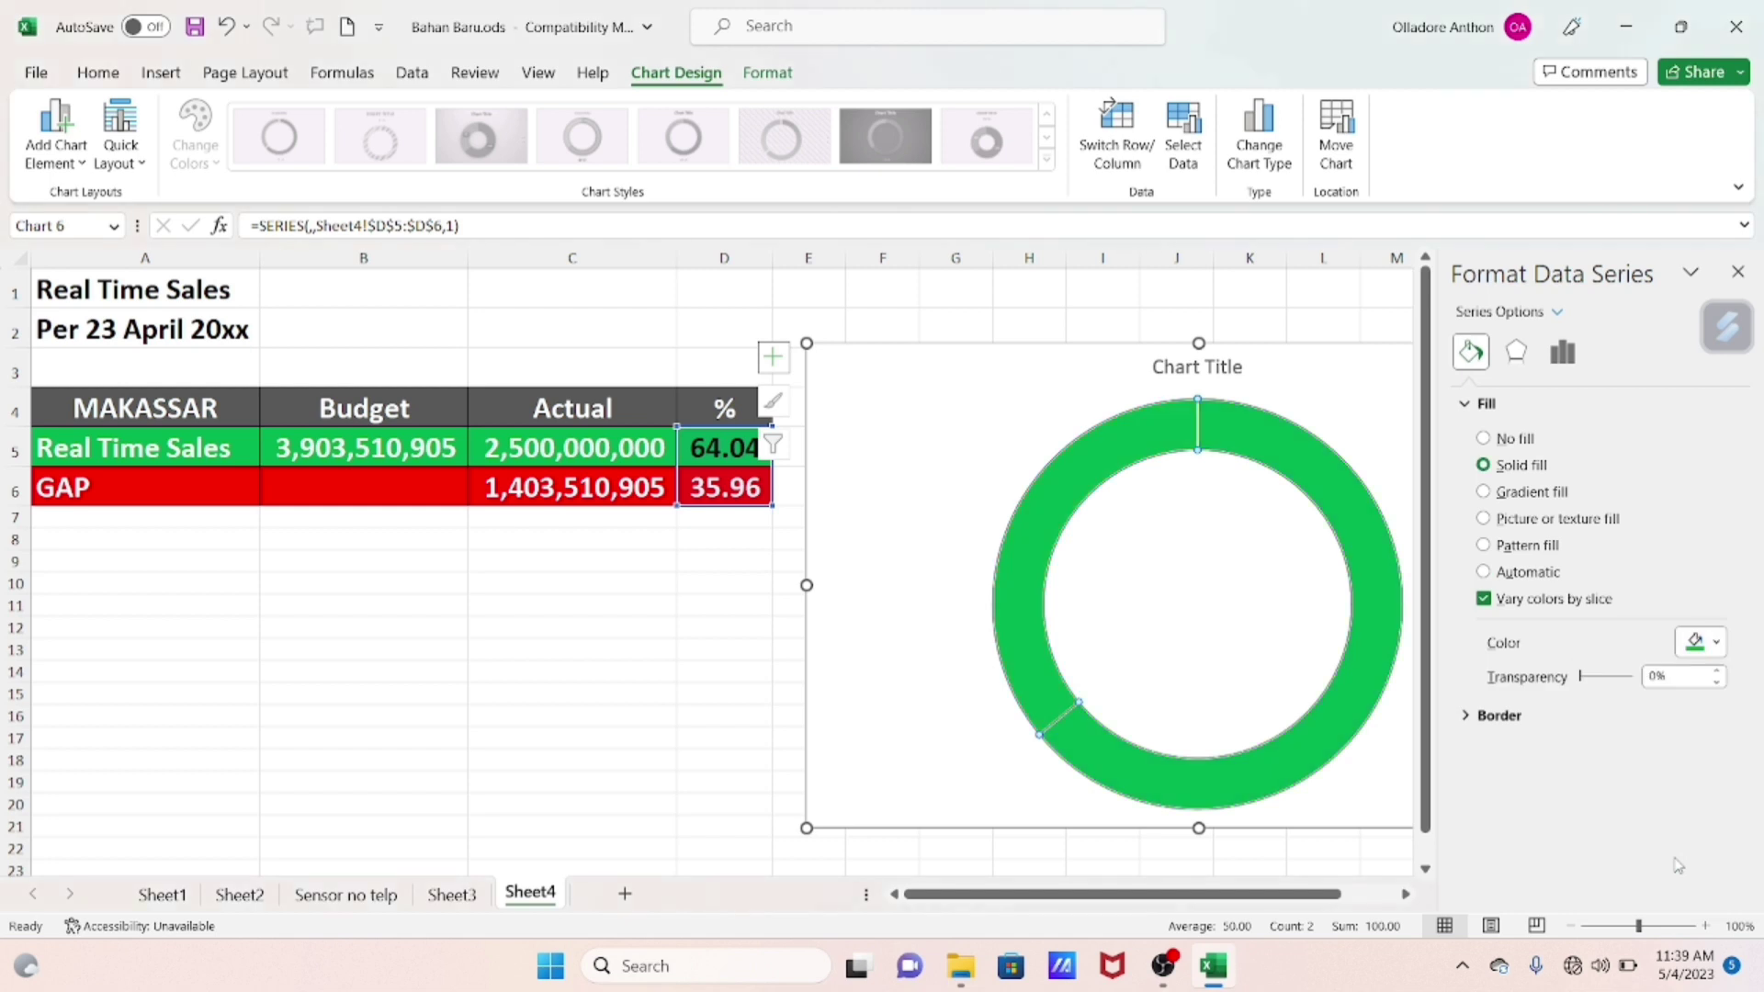
left_click(1737, 272)
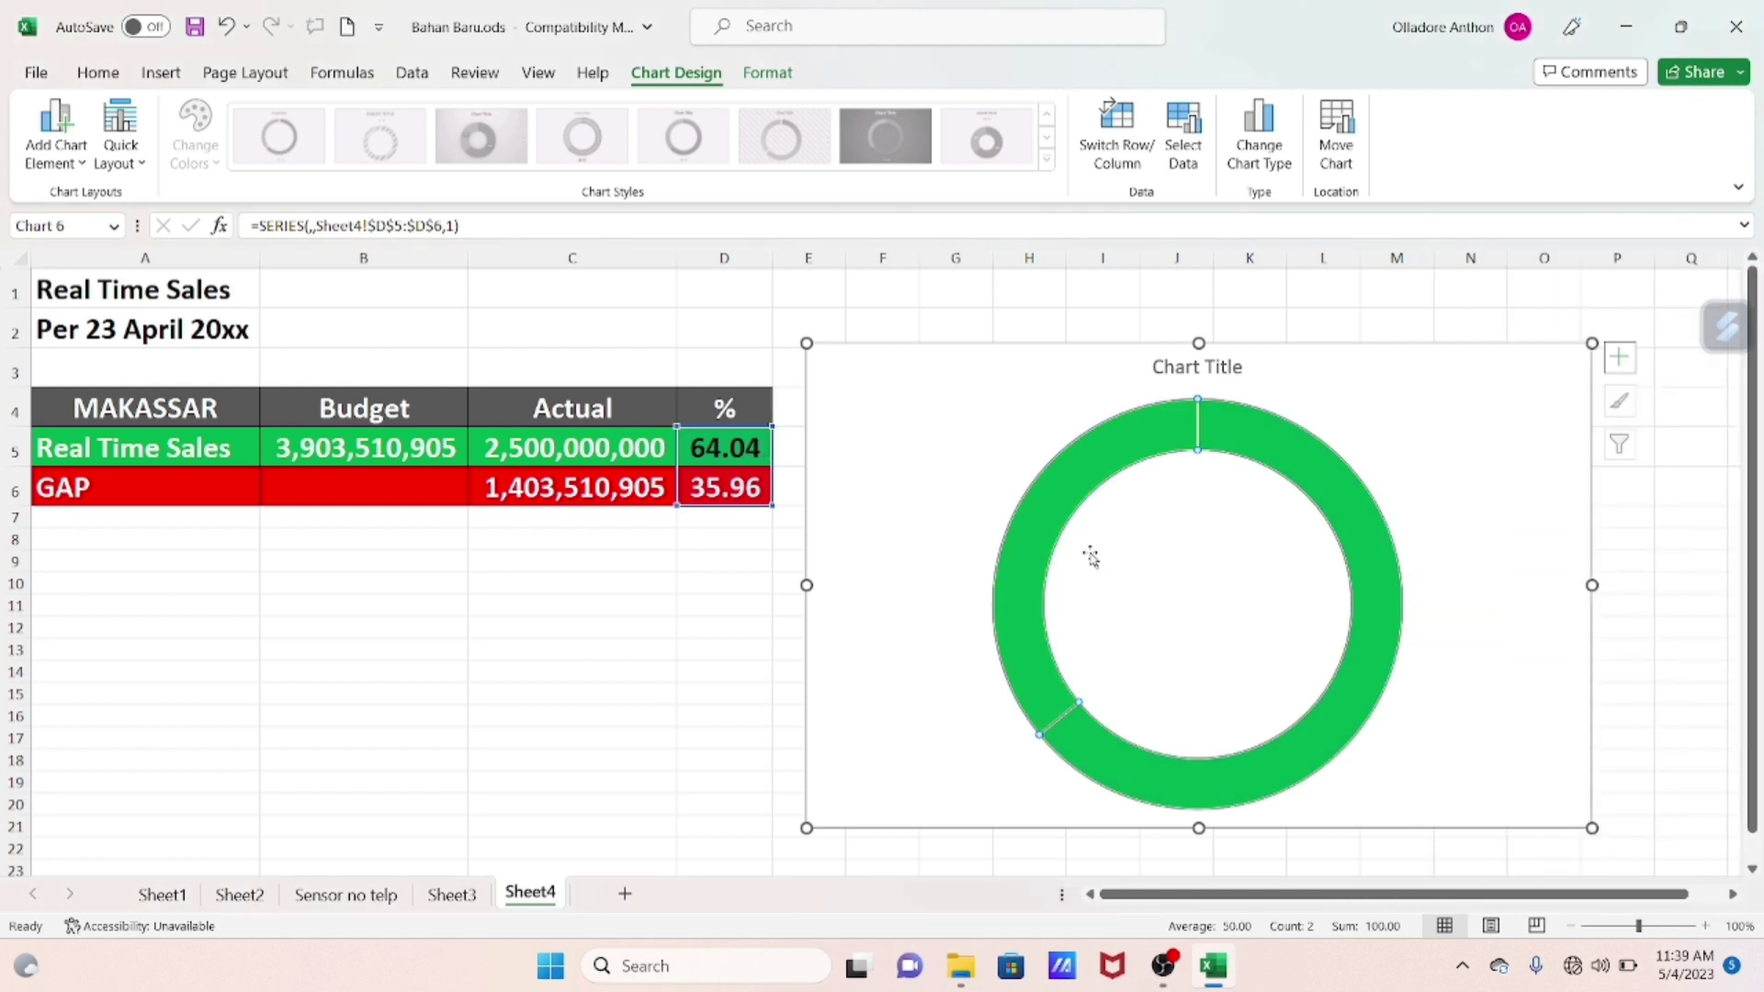
left_click(1052, 512)
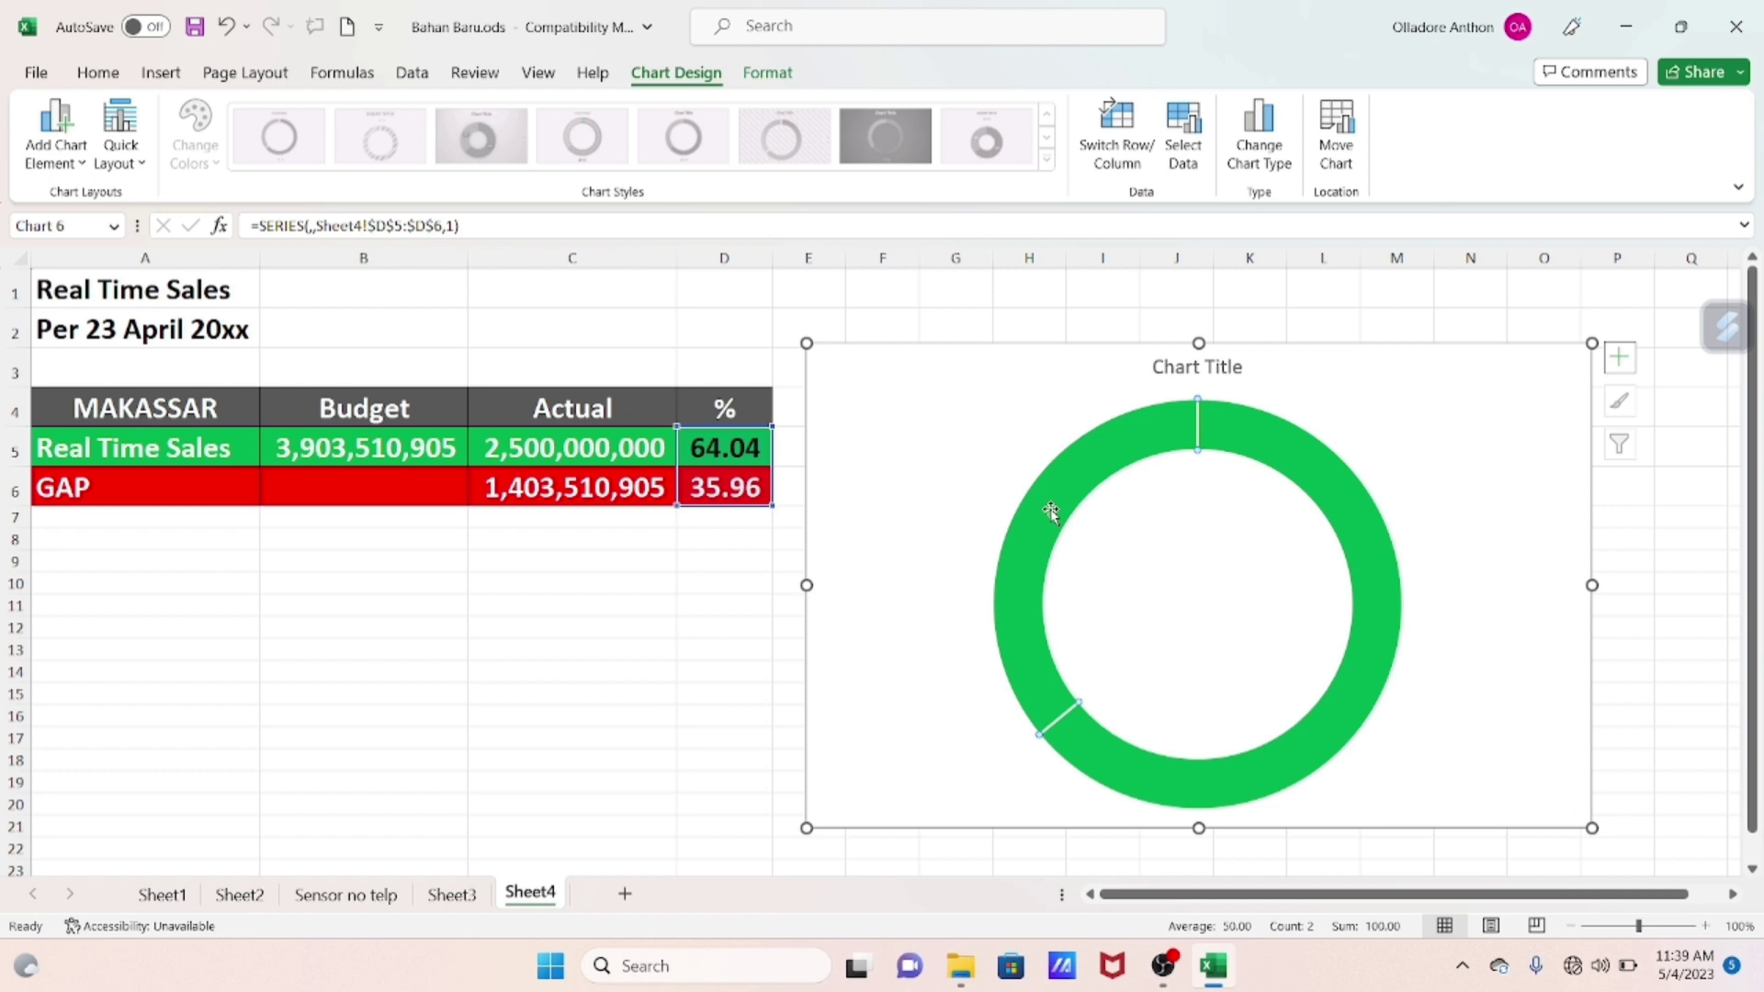
Fill the GAP slice red via Format Data Point, leaving the sales slice green
right_click(1052, 517)
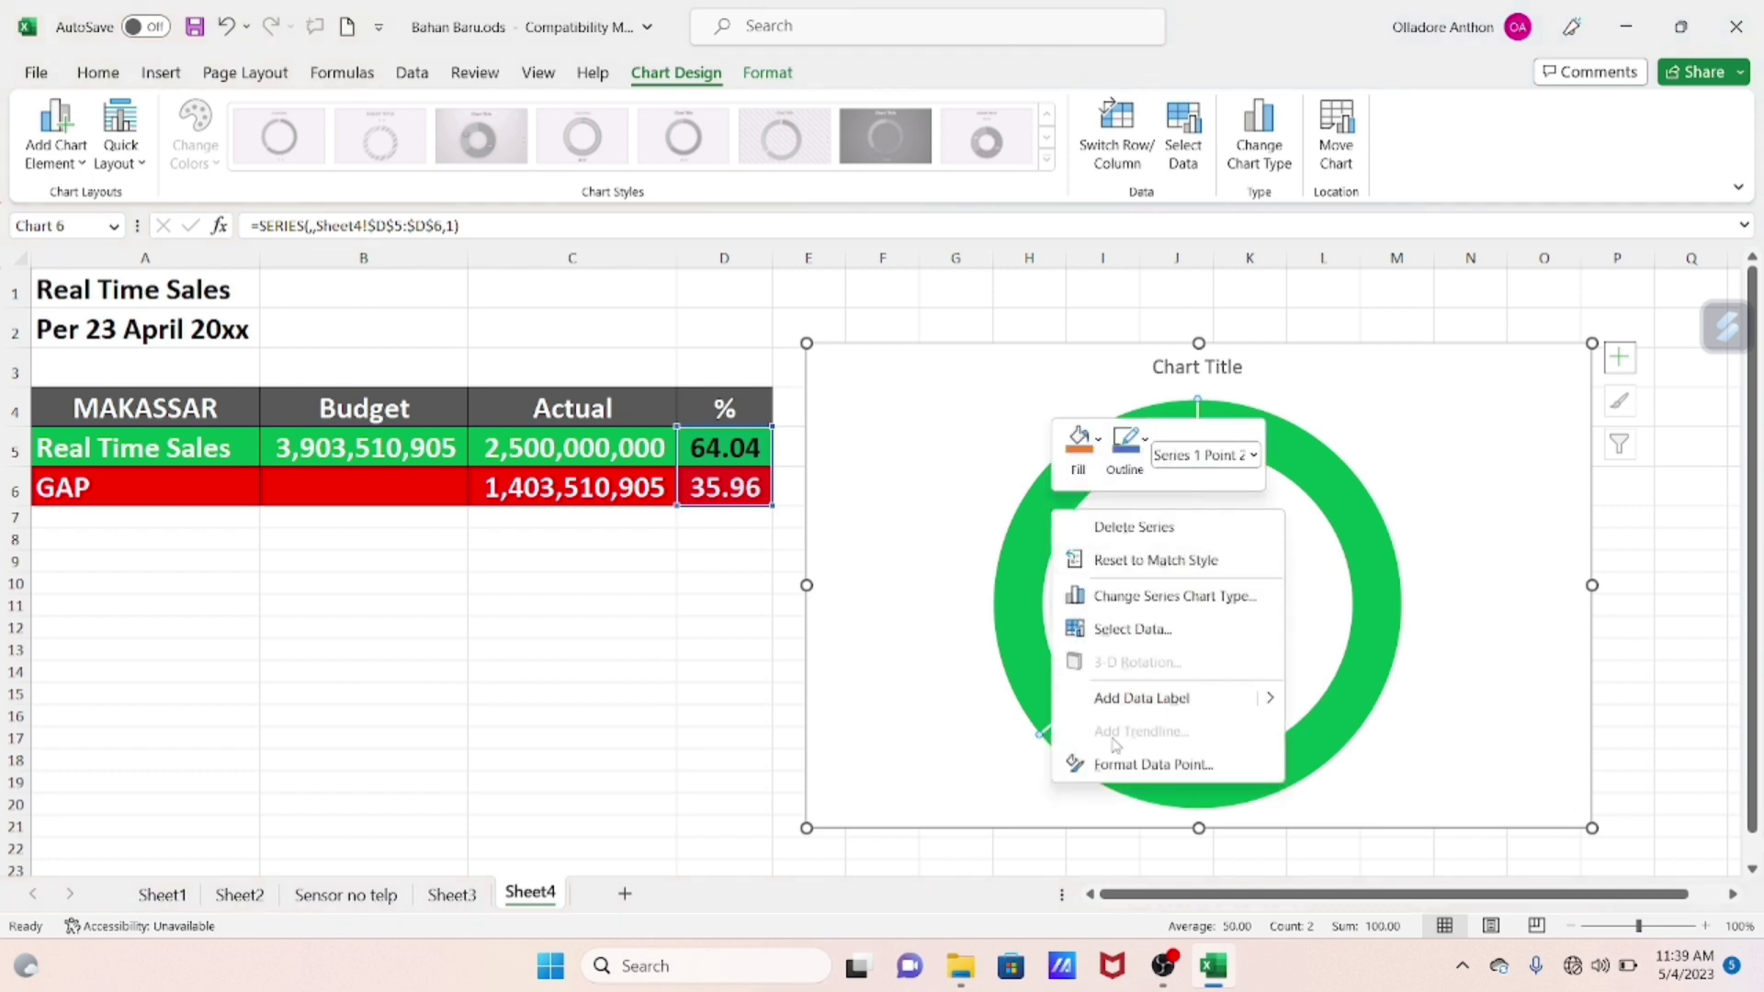
left_click(1114, 770)
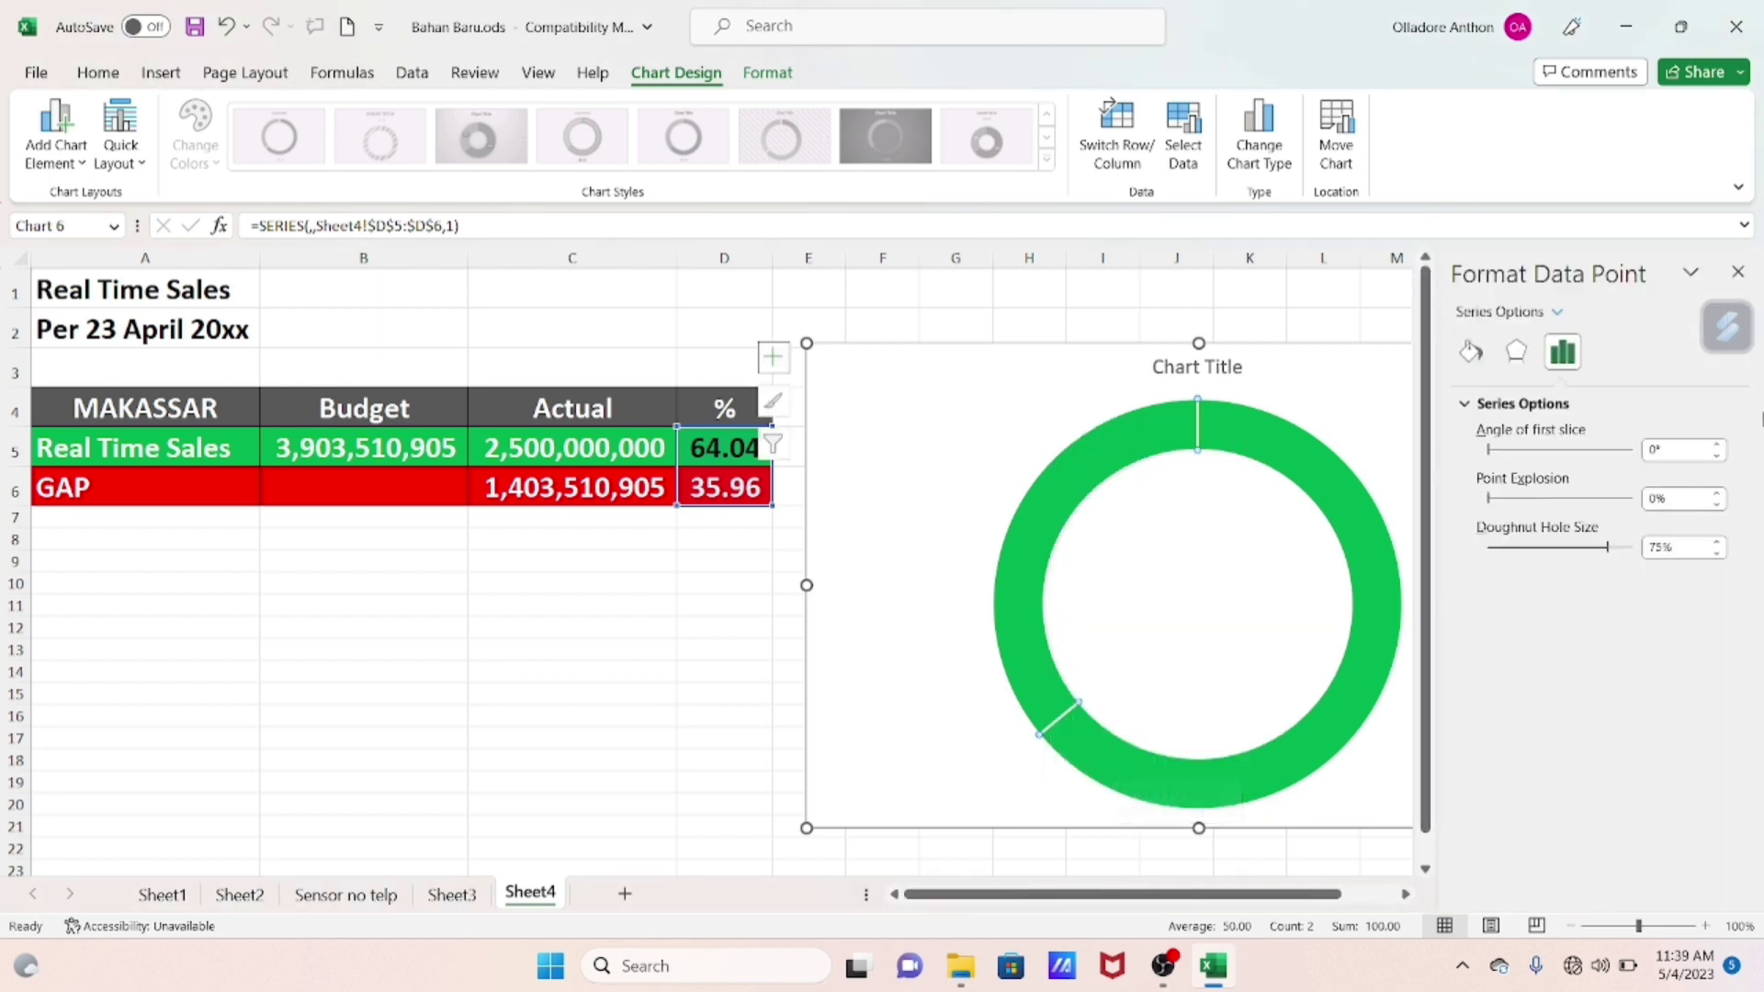
left_click(1471, 351)
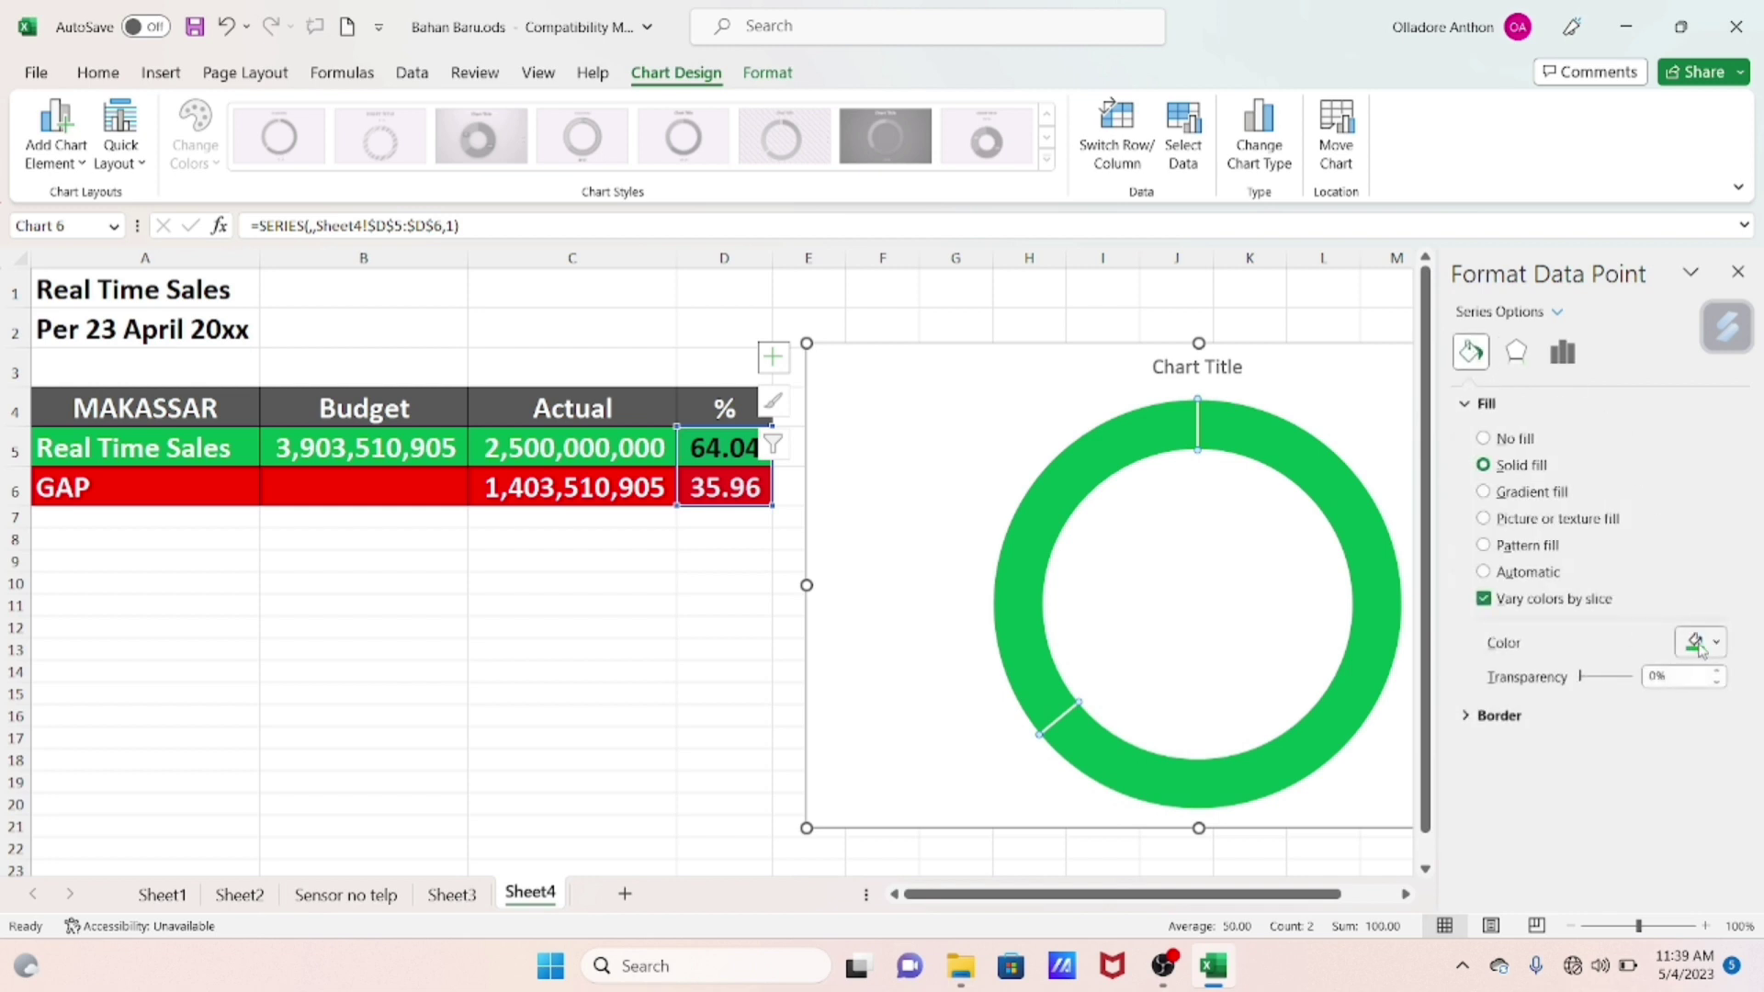
left_click(1718, 644)
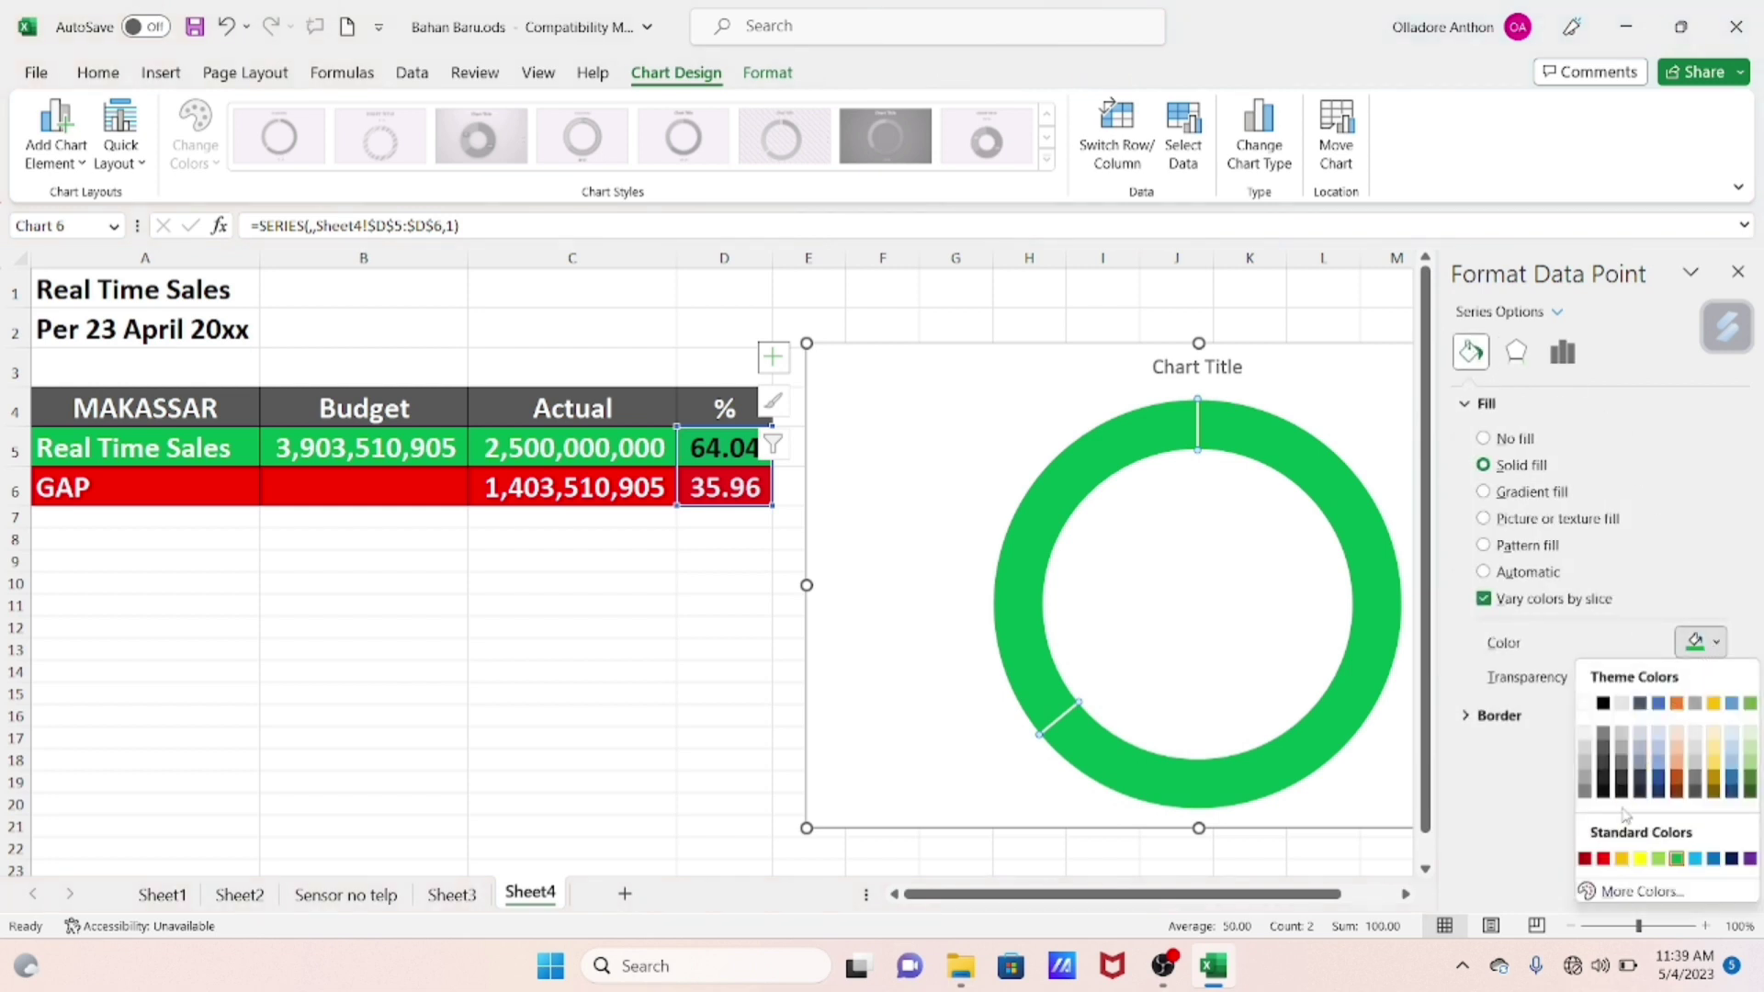
left_click(1603, 859)
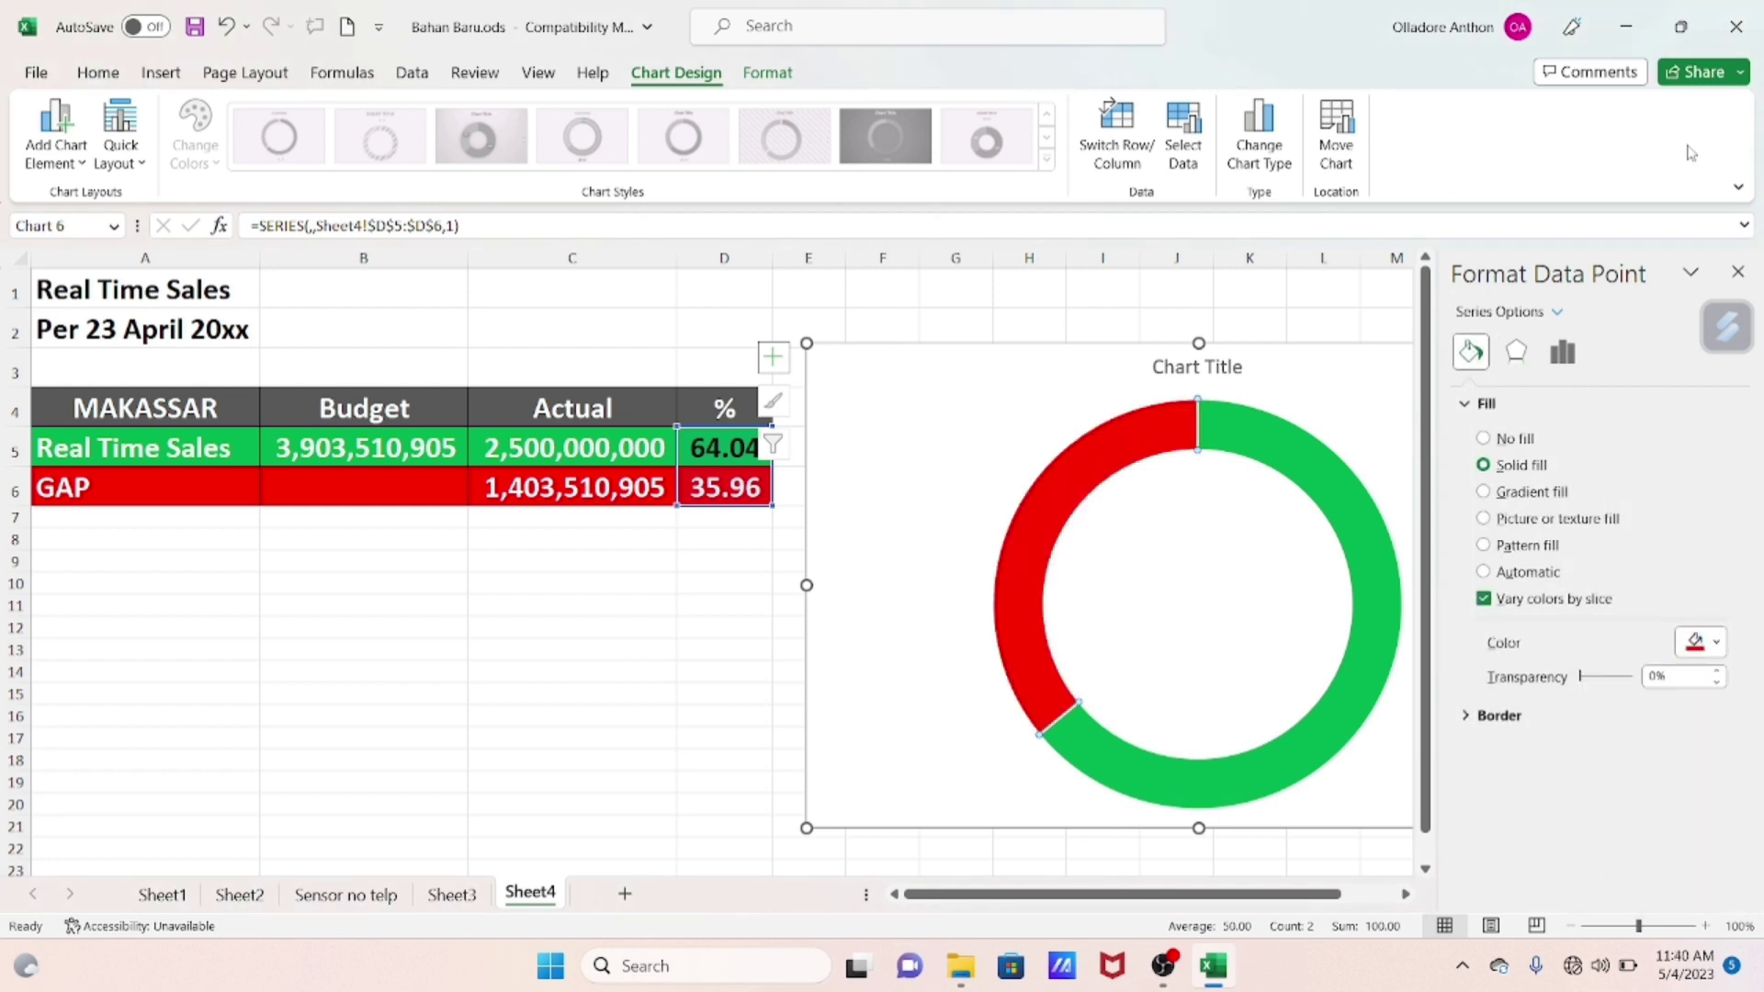
left_click(1737, 272)
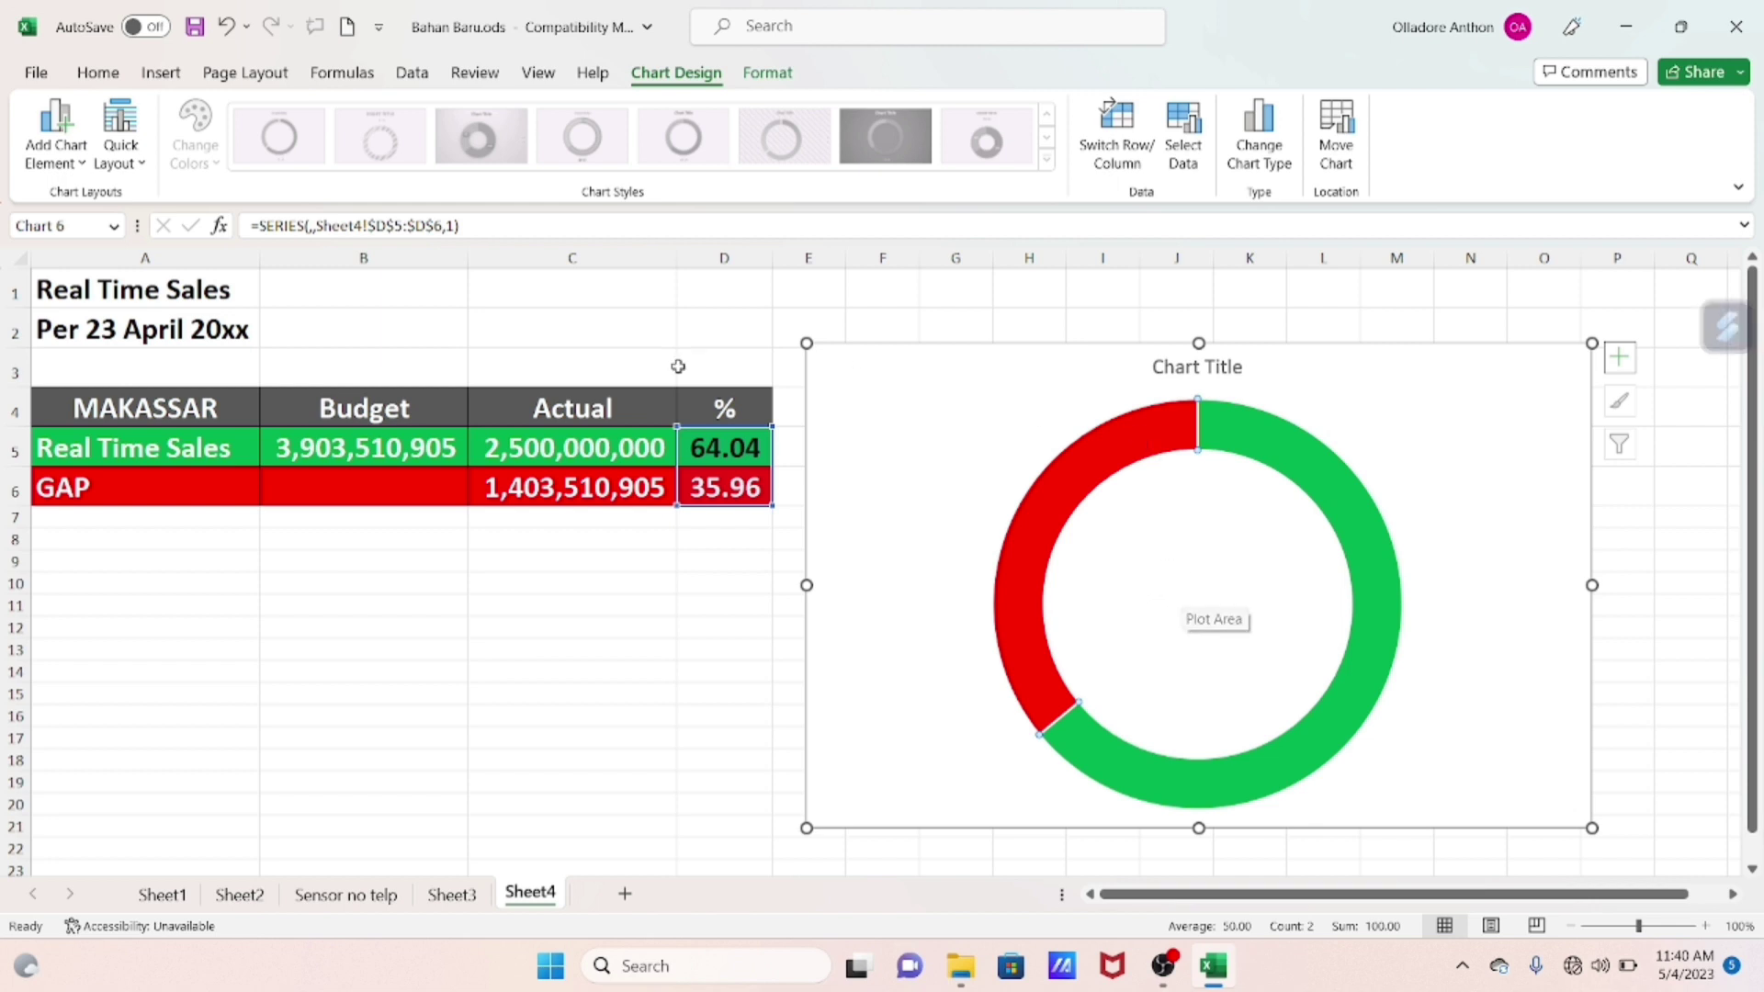
Pick the Text Box tool from the Insert Shapes gallery
left_click(161, 78)
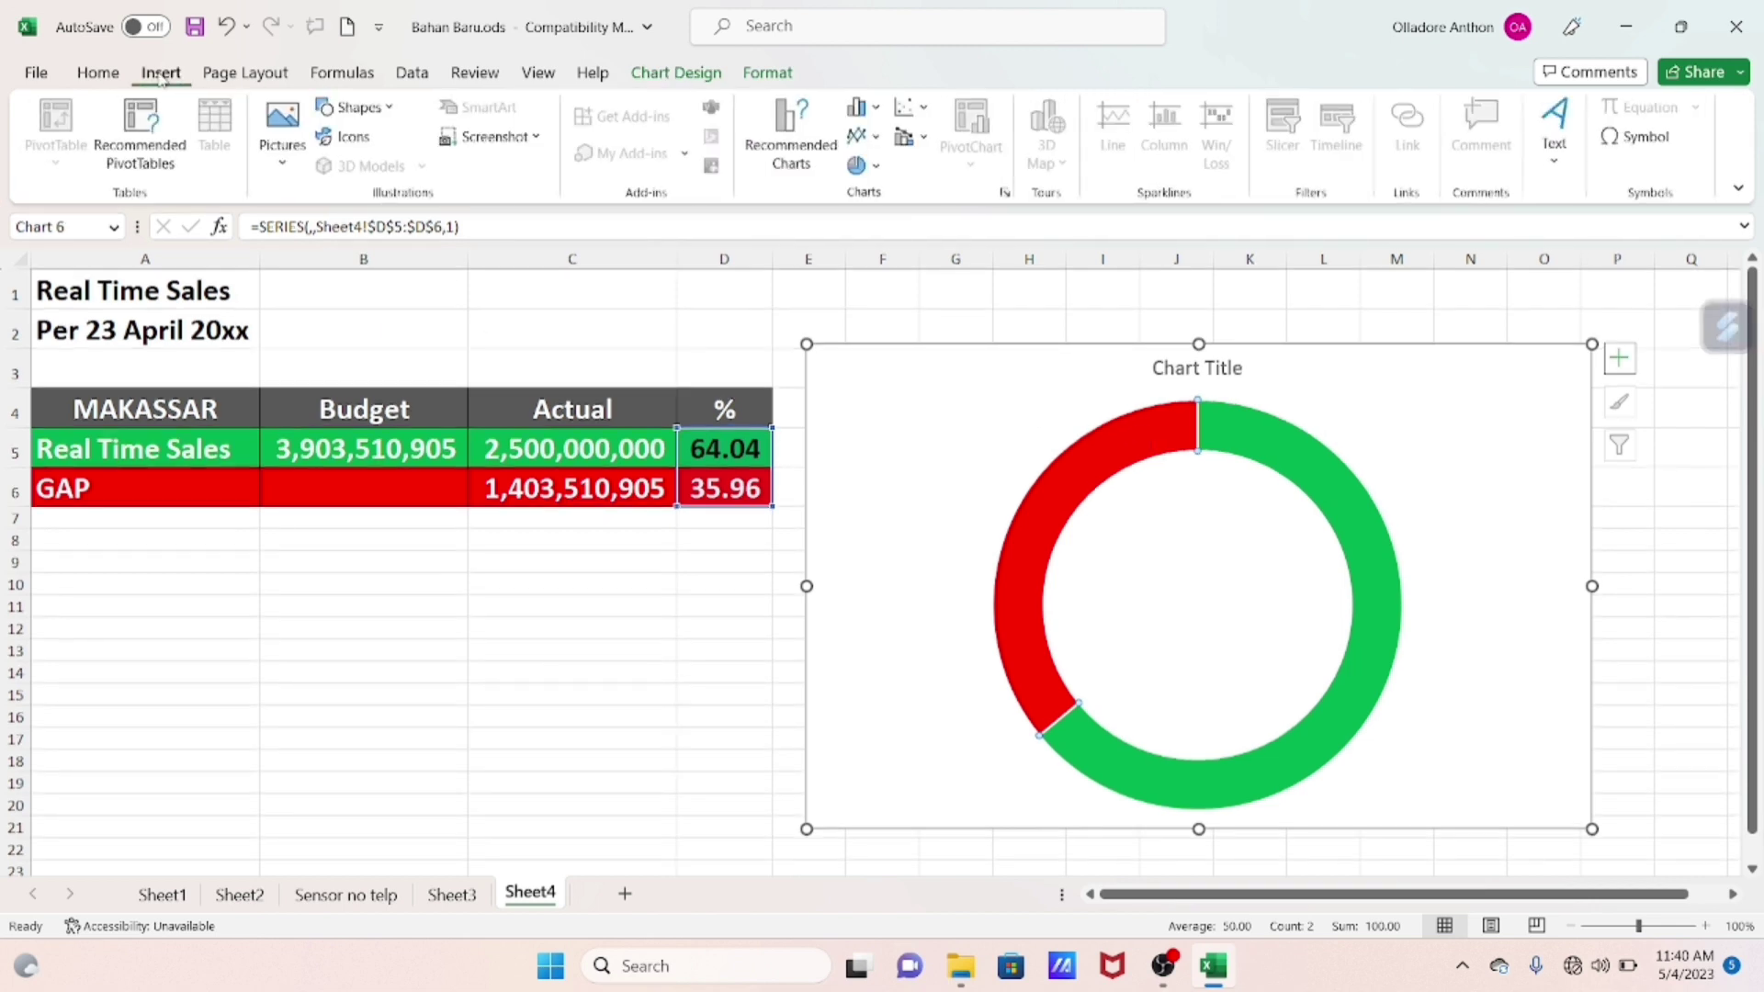
left_click(358, 107)
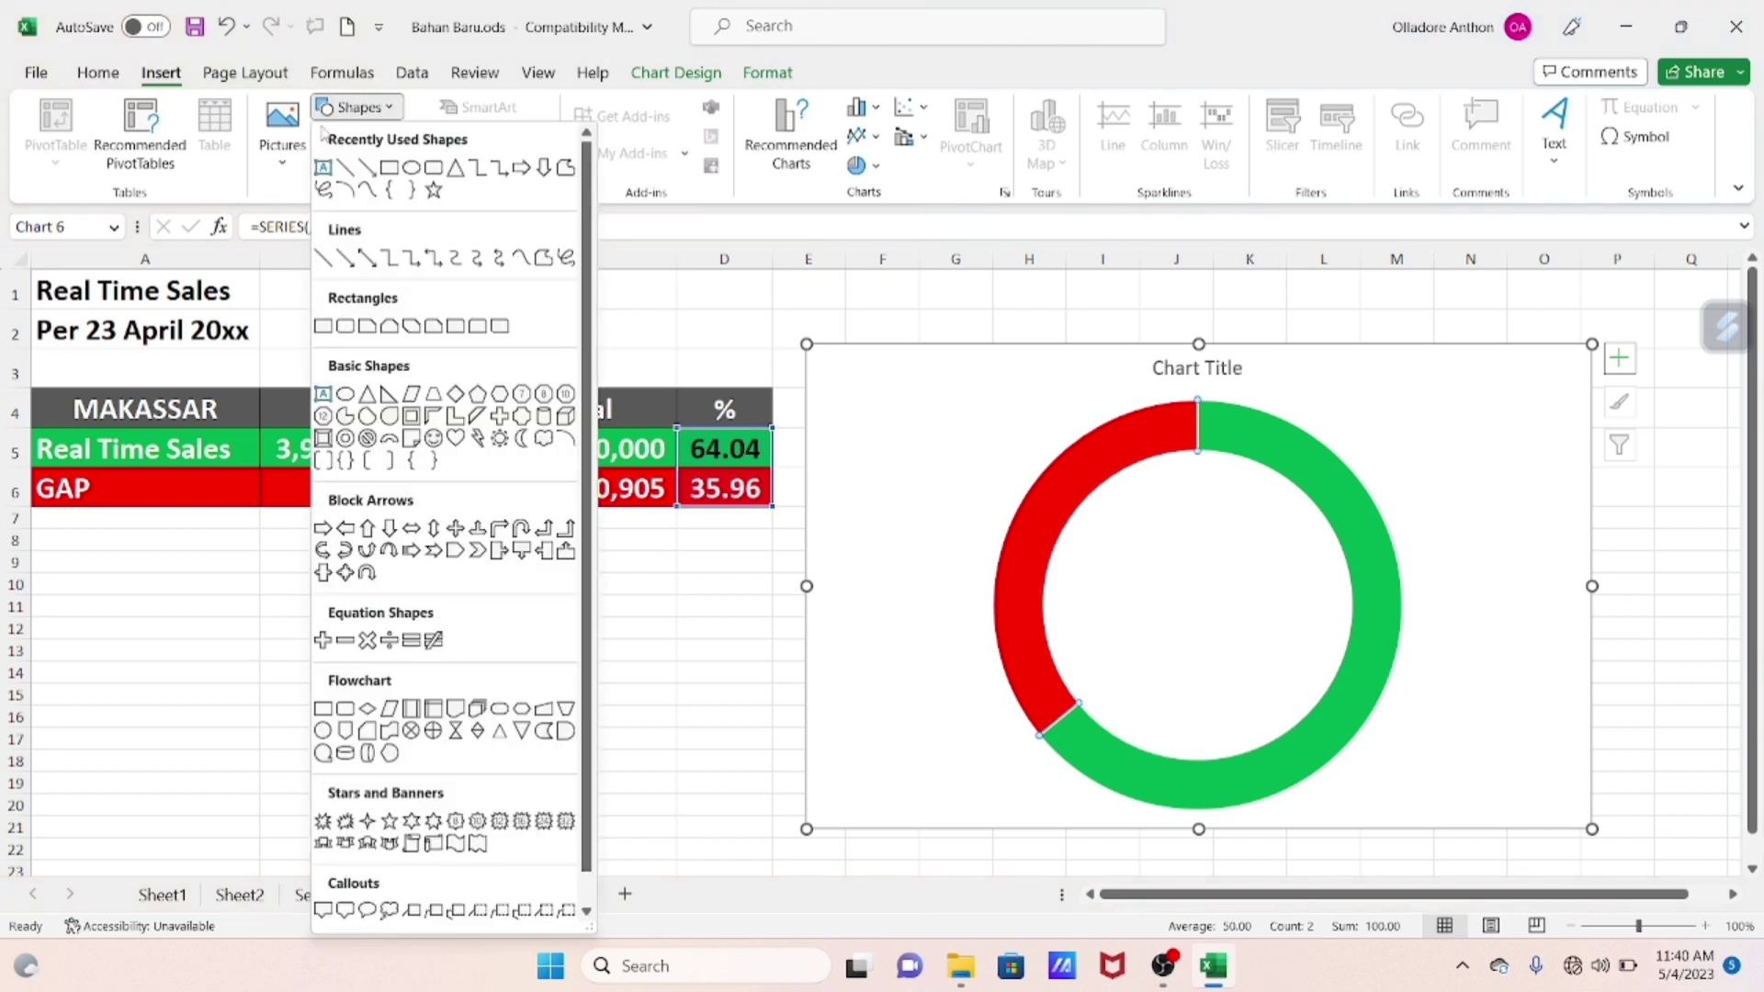
left_click(323, 168)
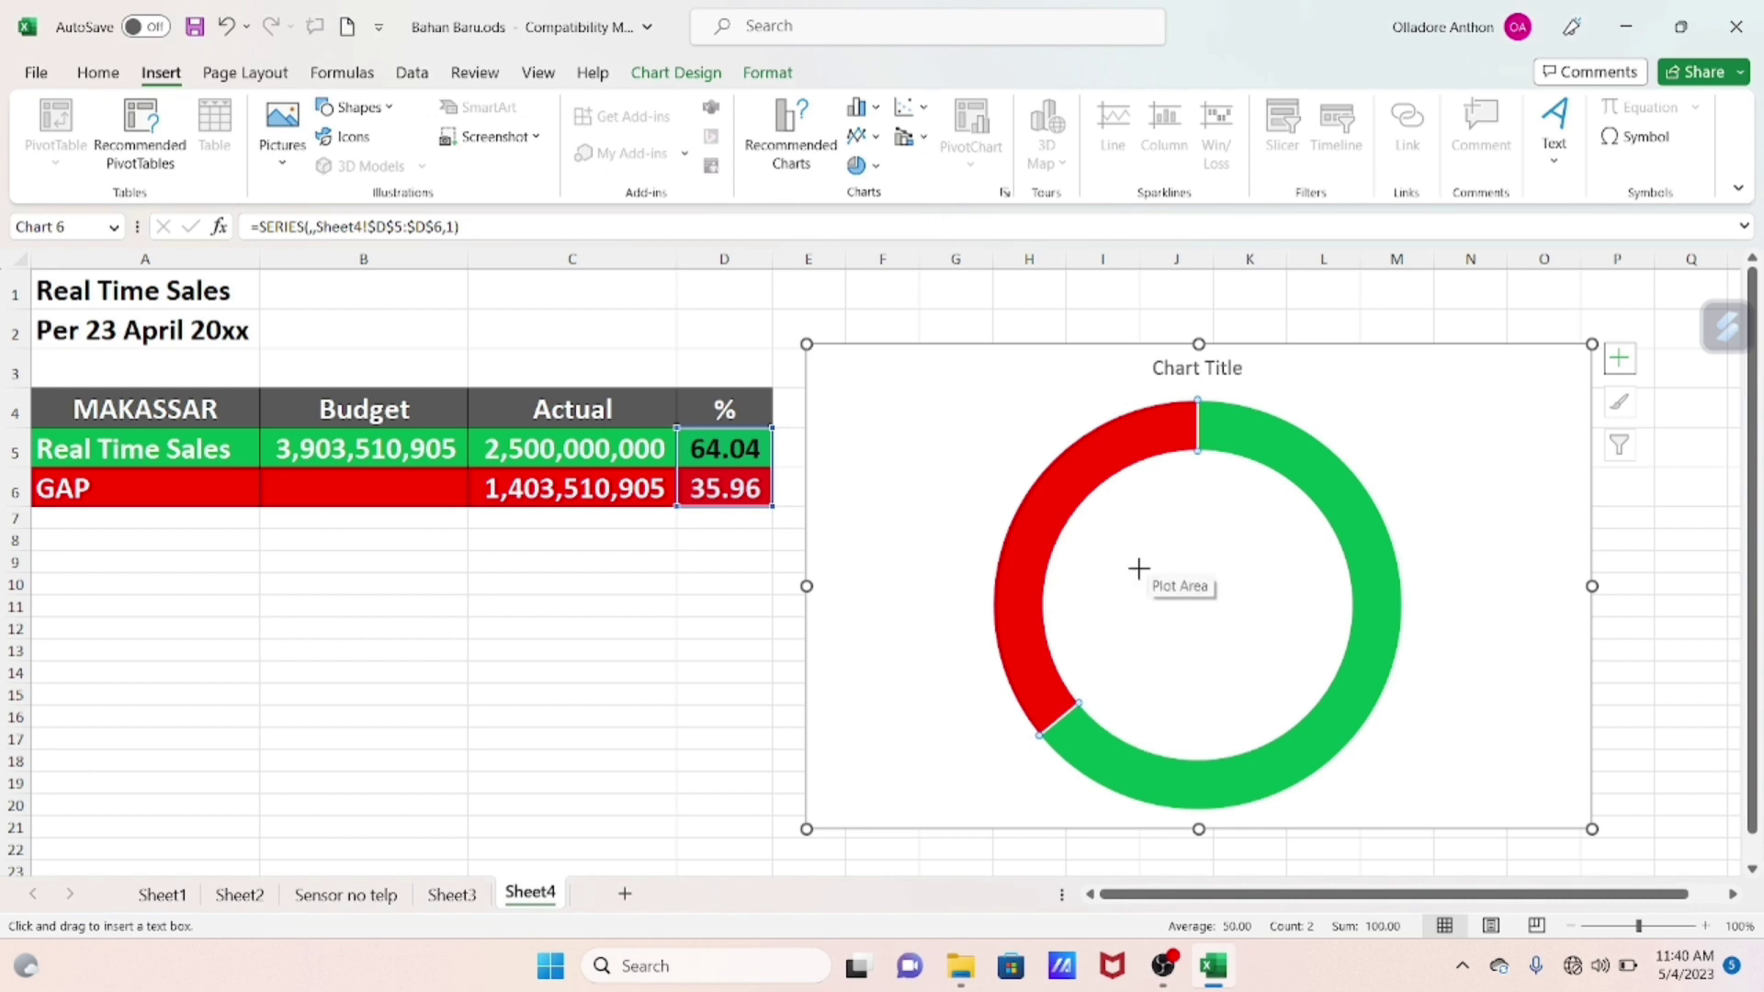
Draw a text box in the doughnut's centre and link it to =D5 so it shows 64.04
left_click_drag(1138, 568, 1286, 653)
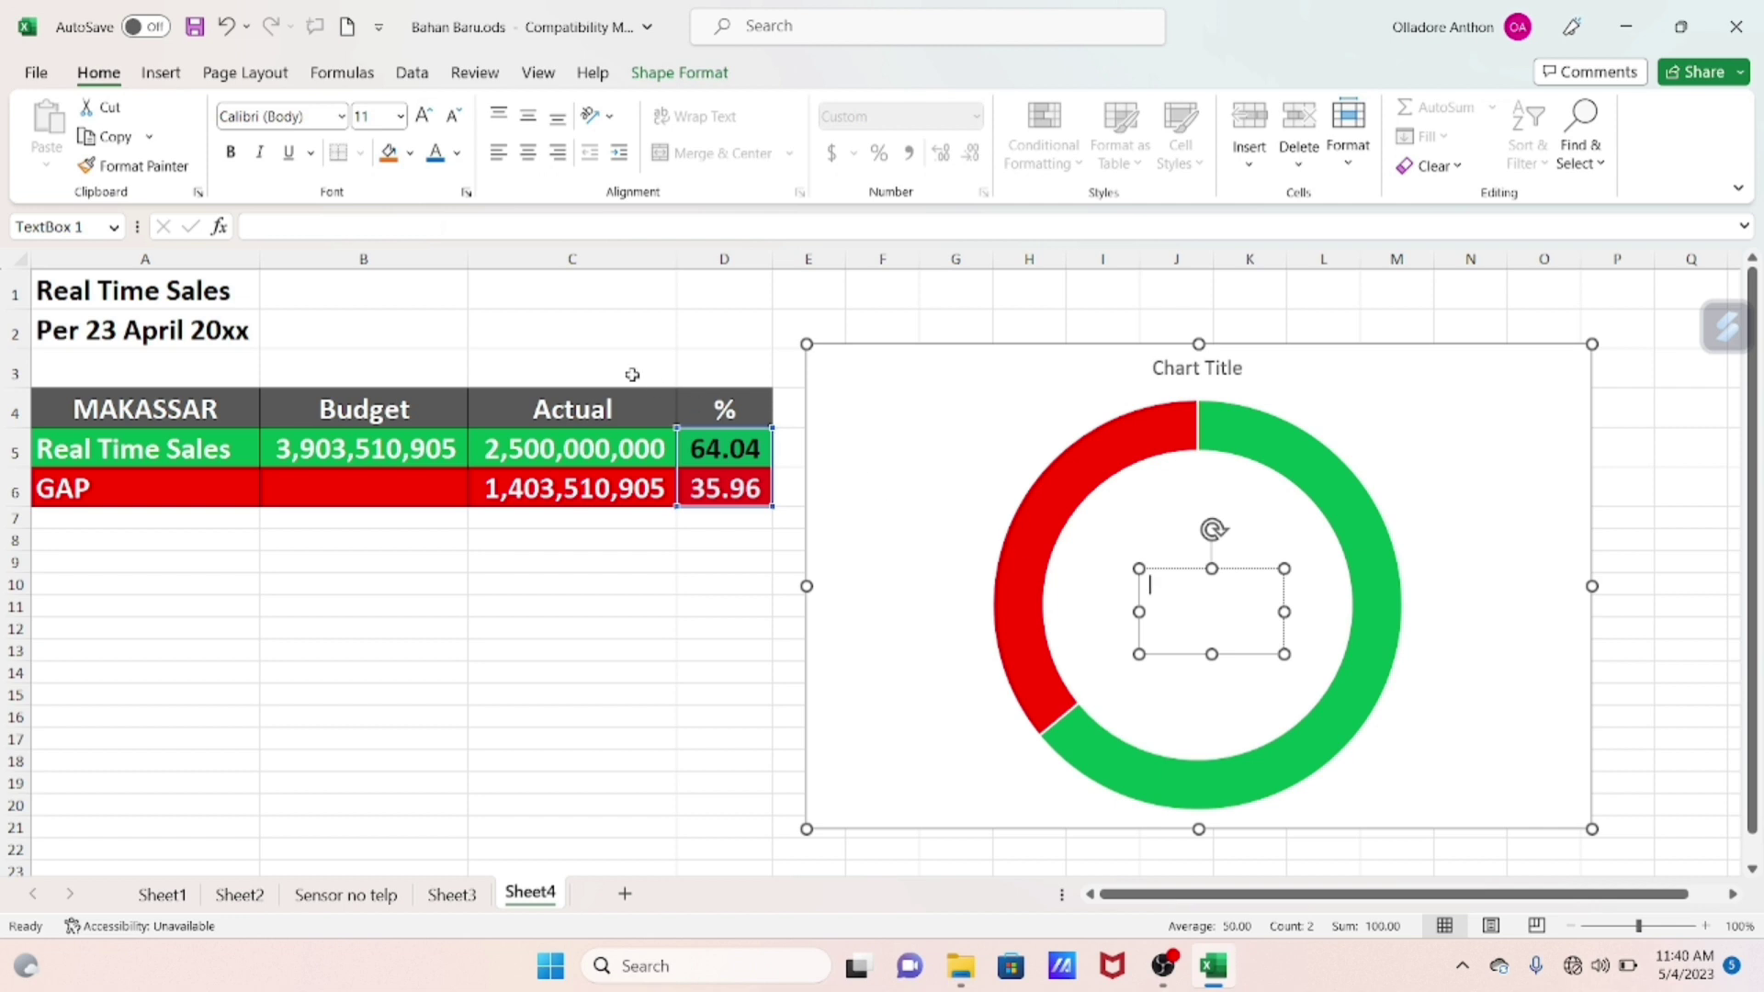
left_click(280, 224)
type("=")
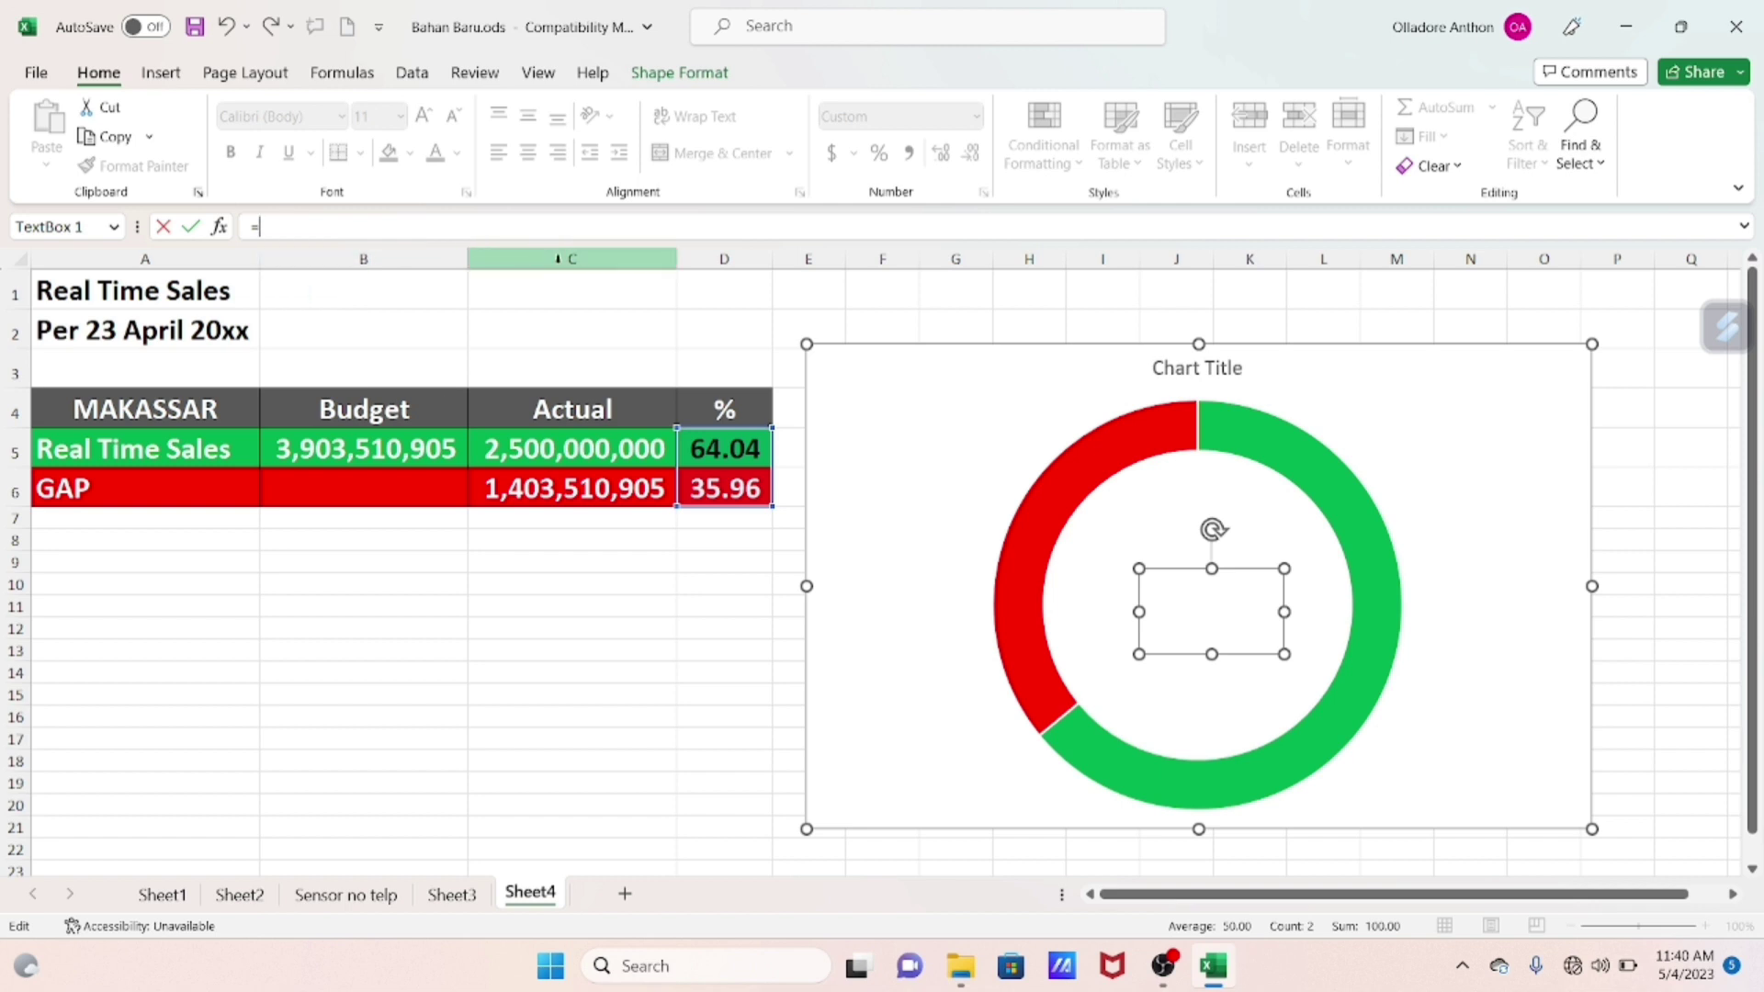
left_click(700, 447)
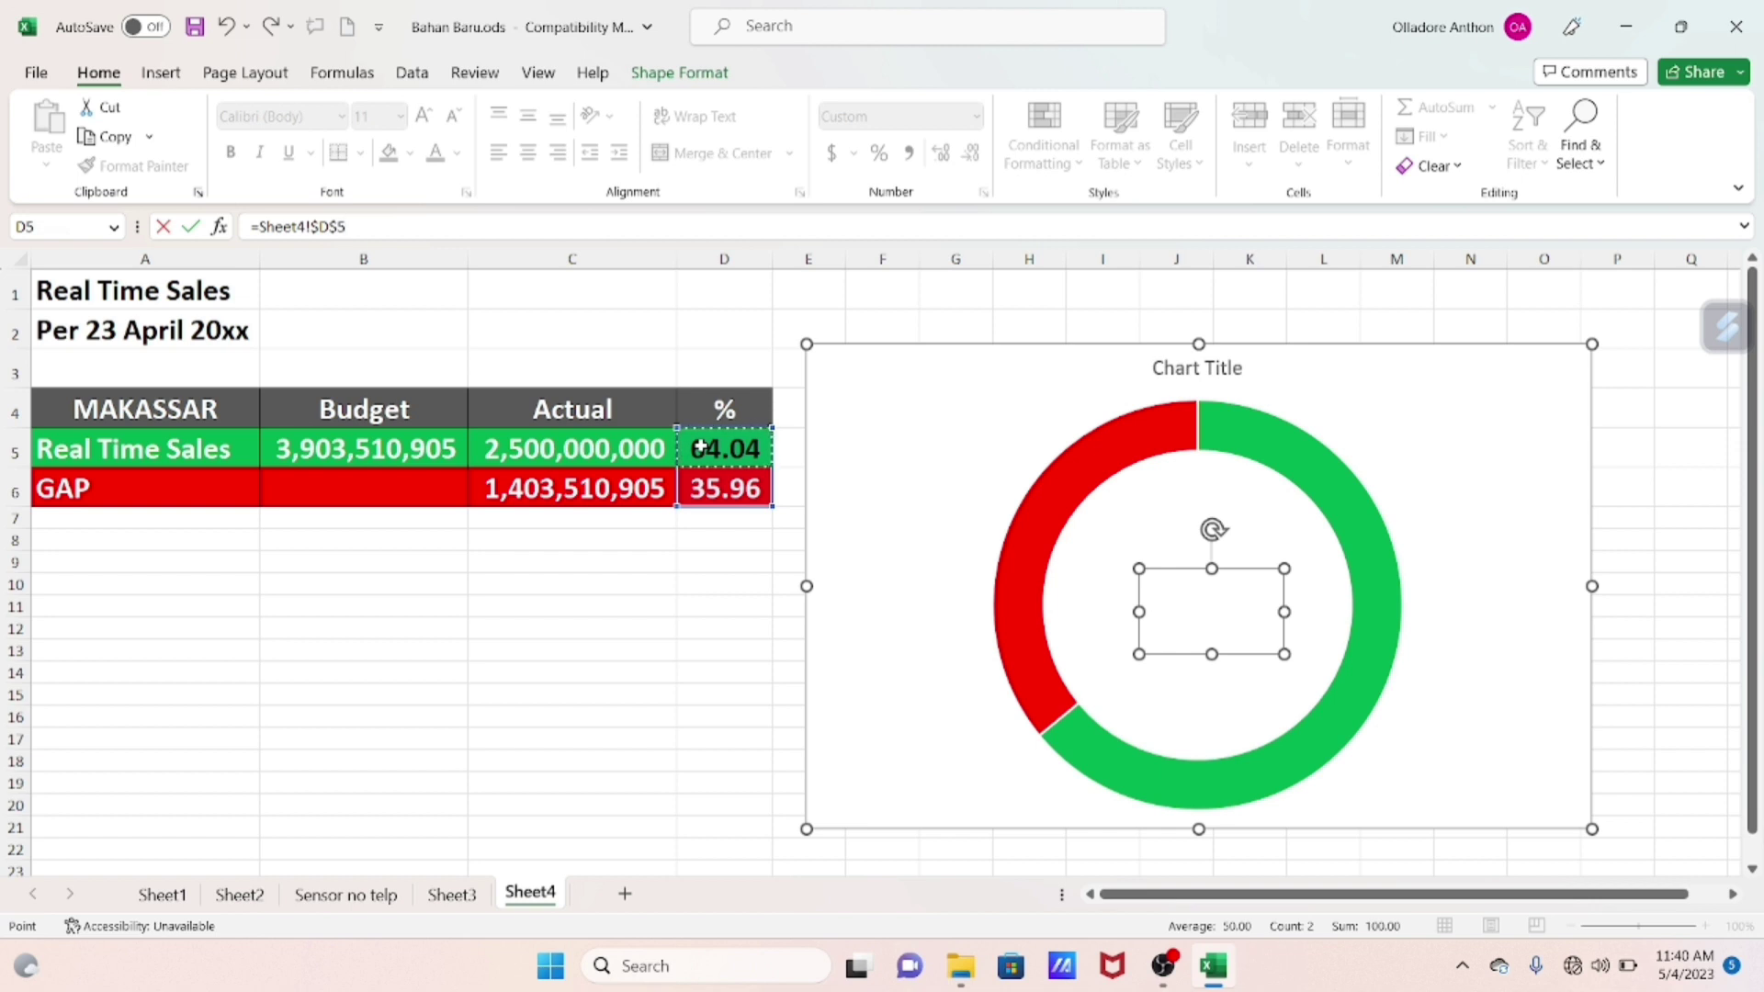
key("Return")
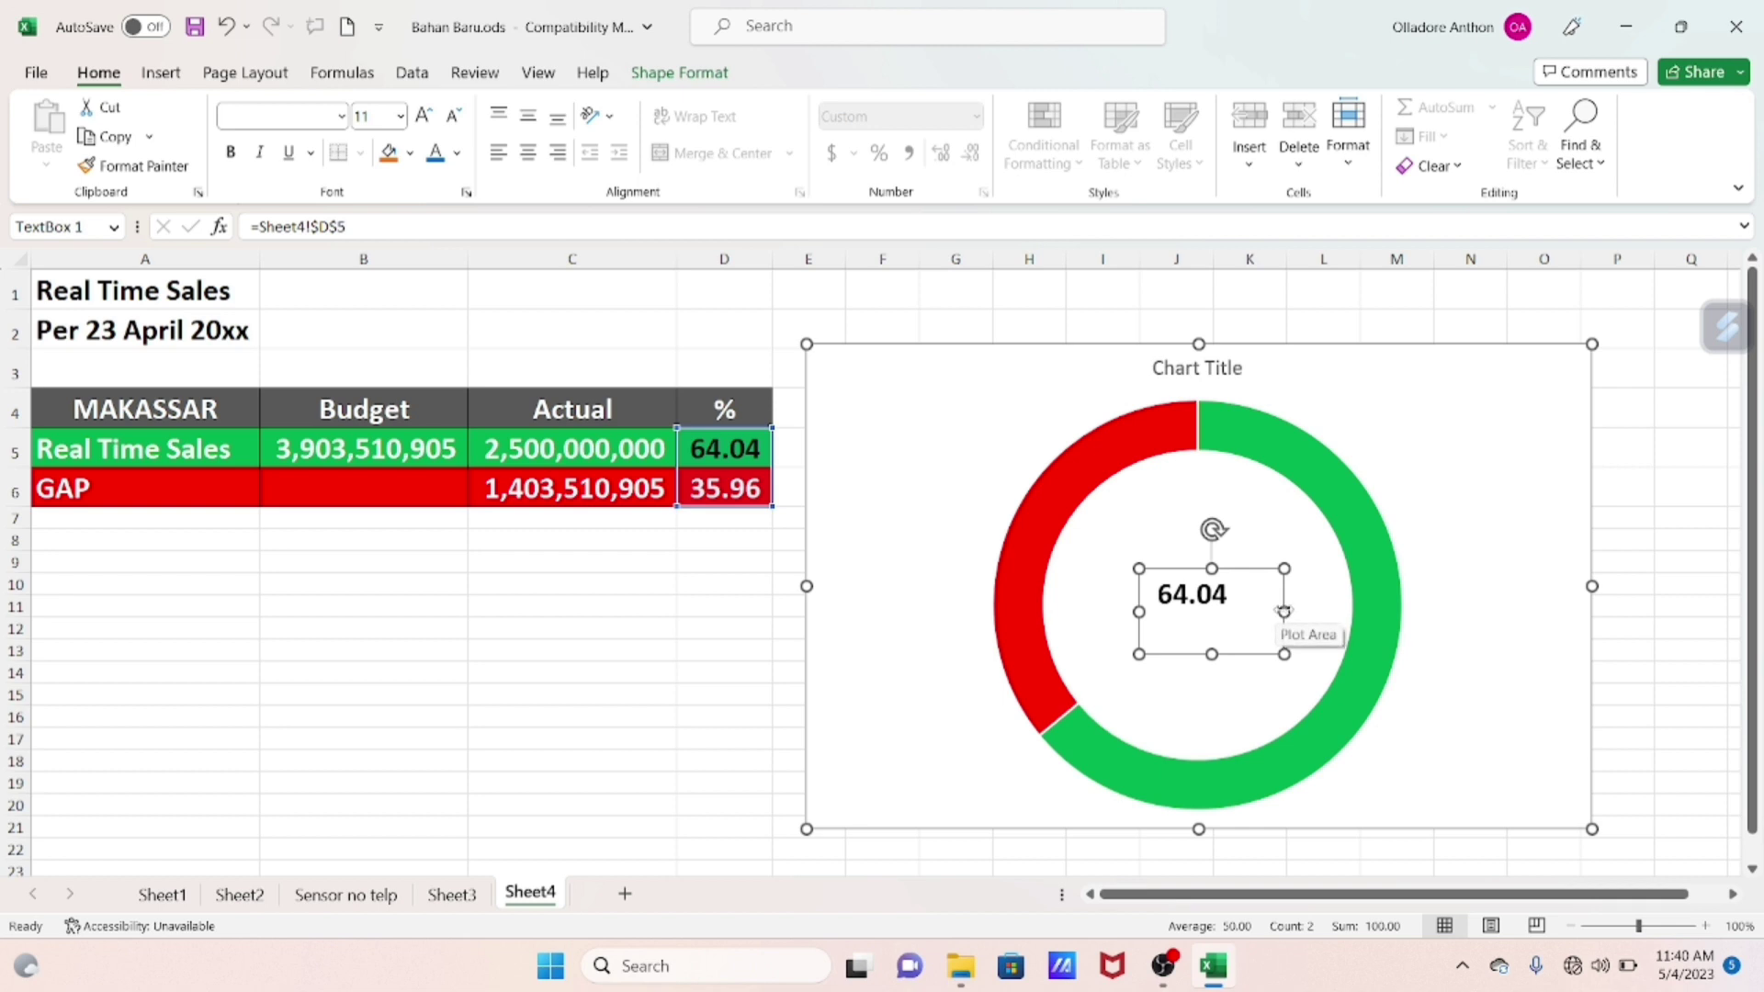
Set the 64.04 label to font size 20 and trim the text box to fit
left_click_drag(1284, 612, 1250, 606)
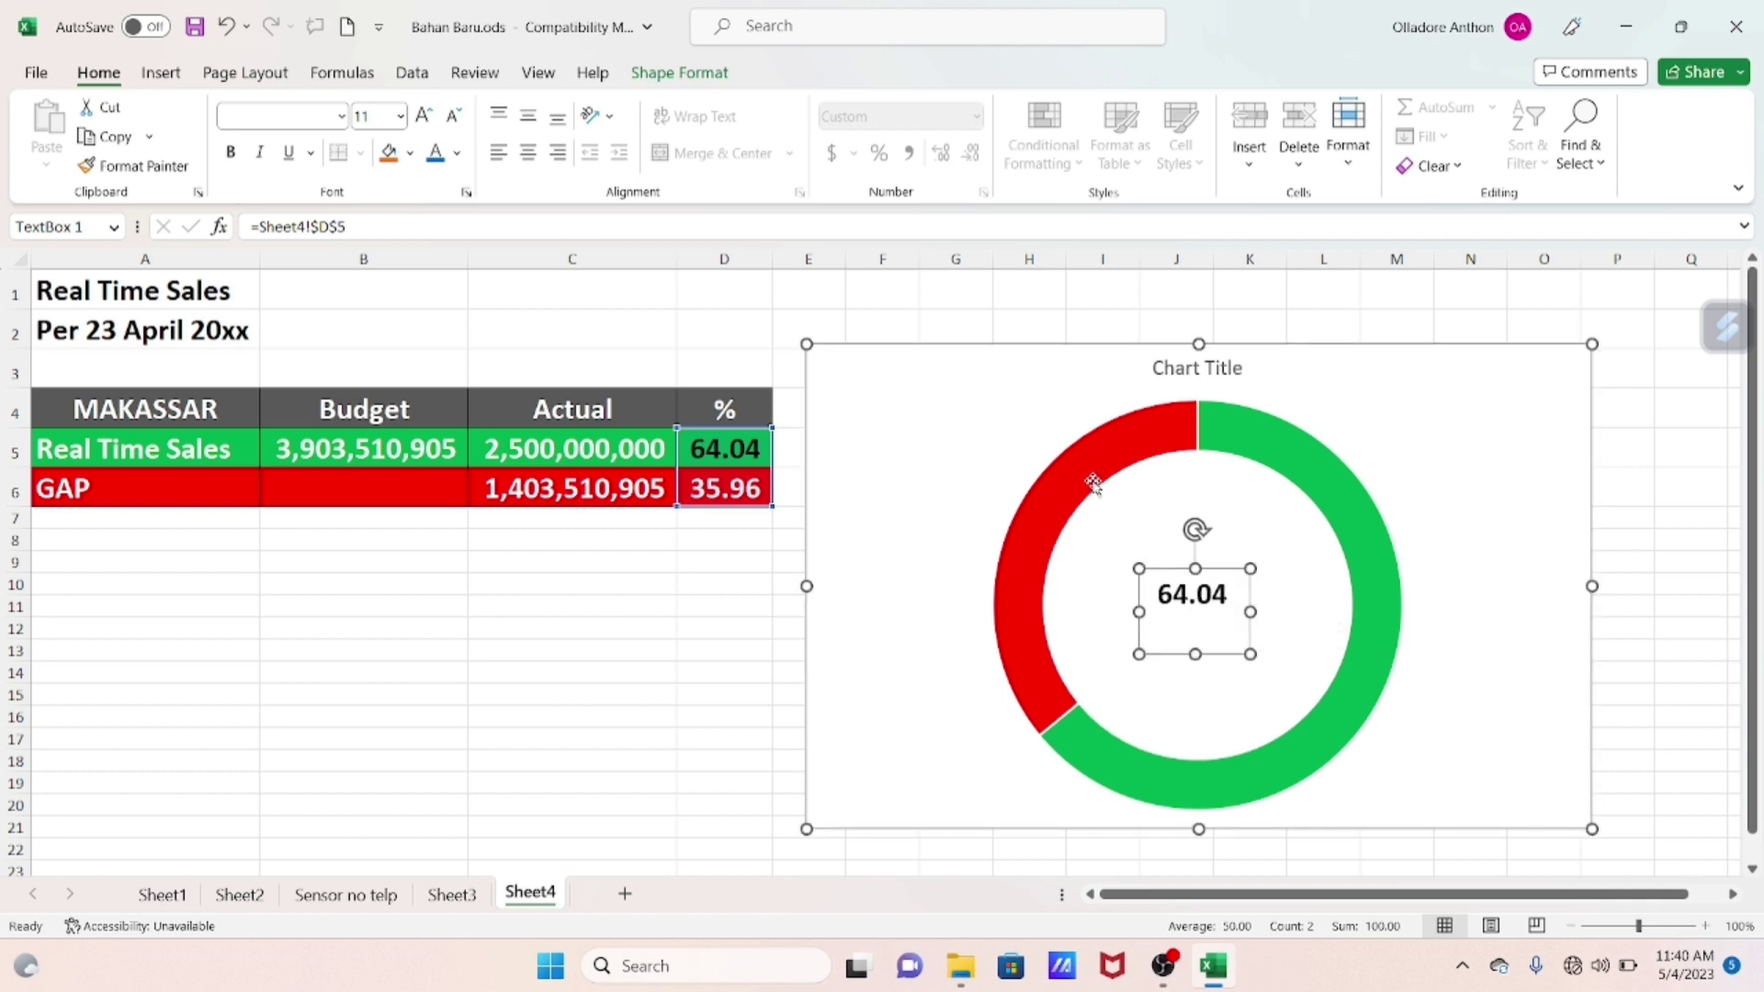
left_click(401, 117)
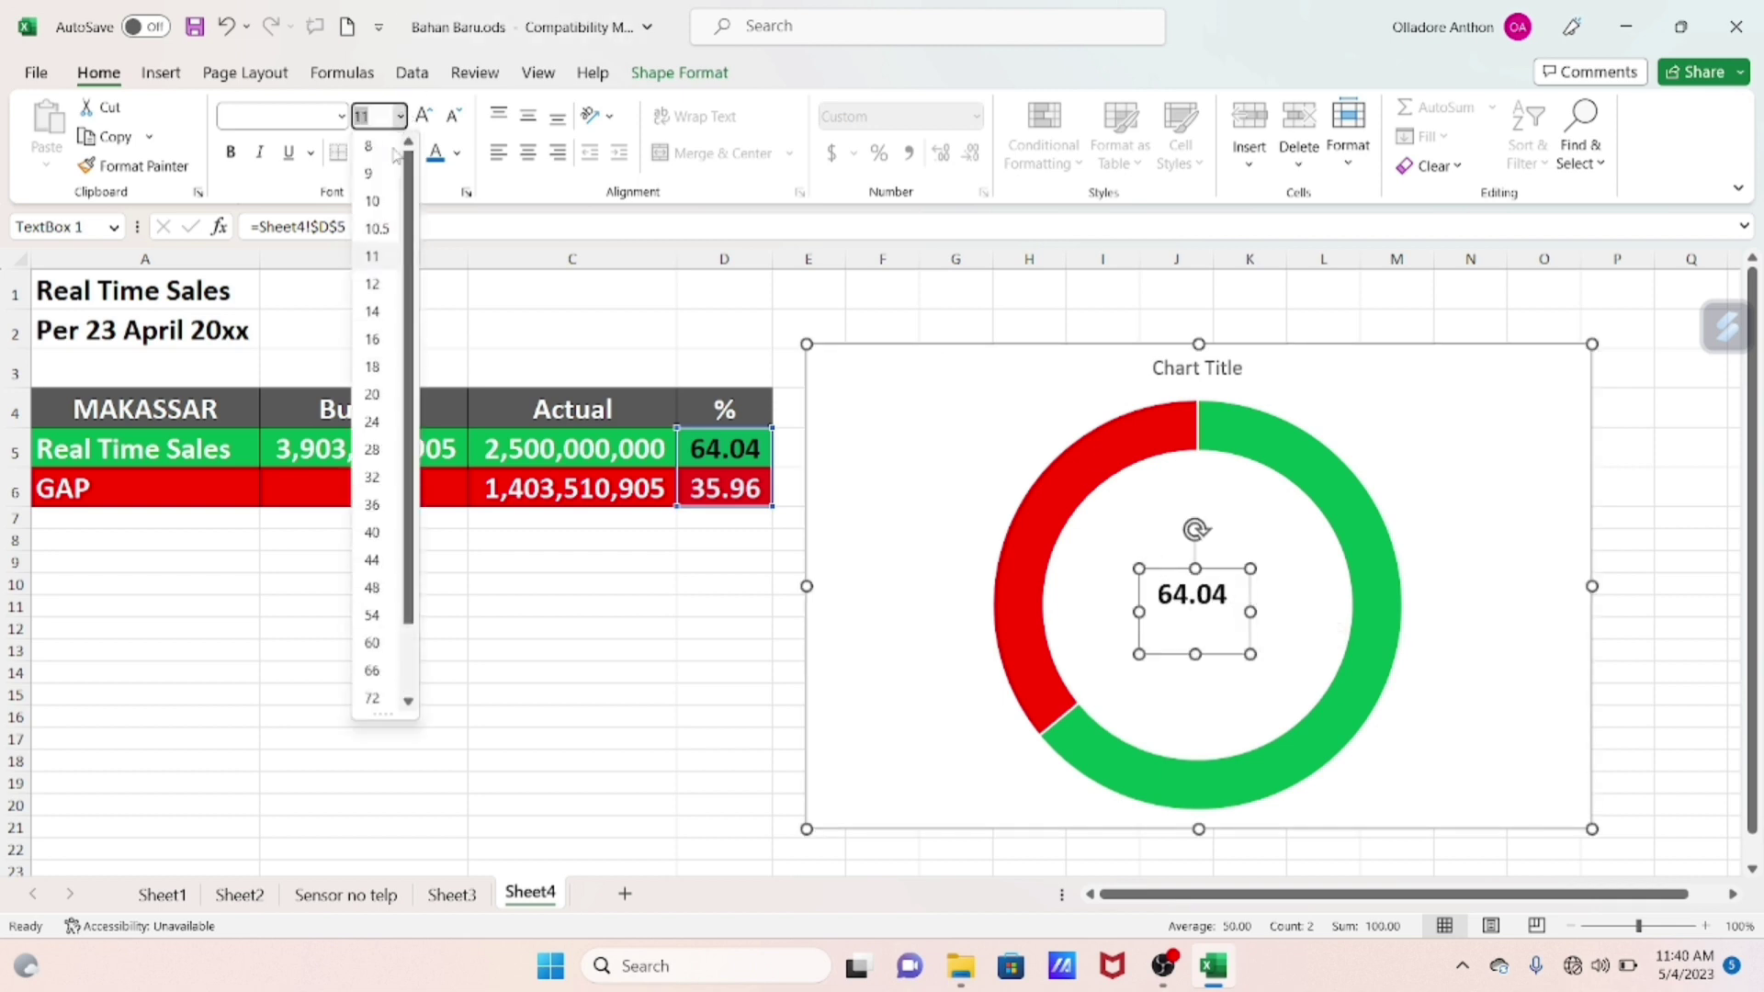
left_click(372, 394)
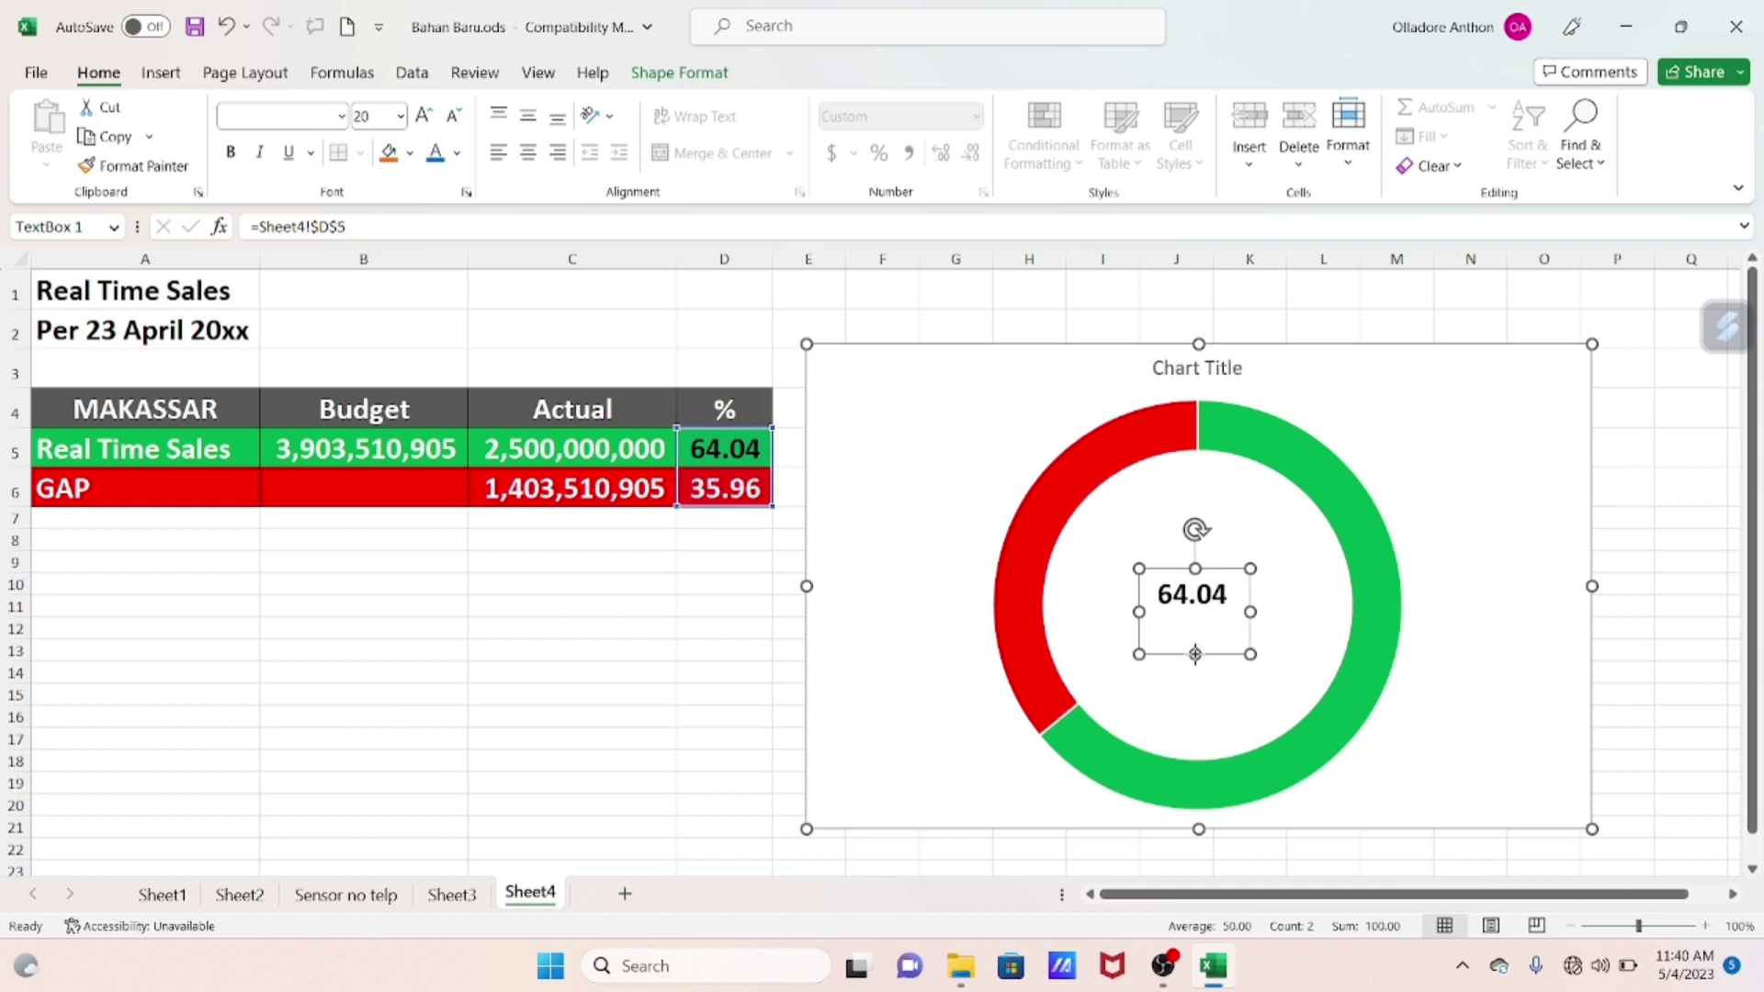
left_click_drag(1195, 652, 1195, 637)
left_click(1148, 588)
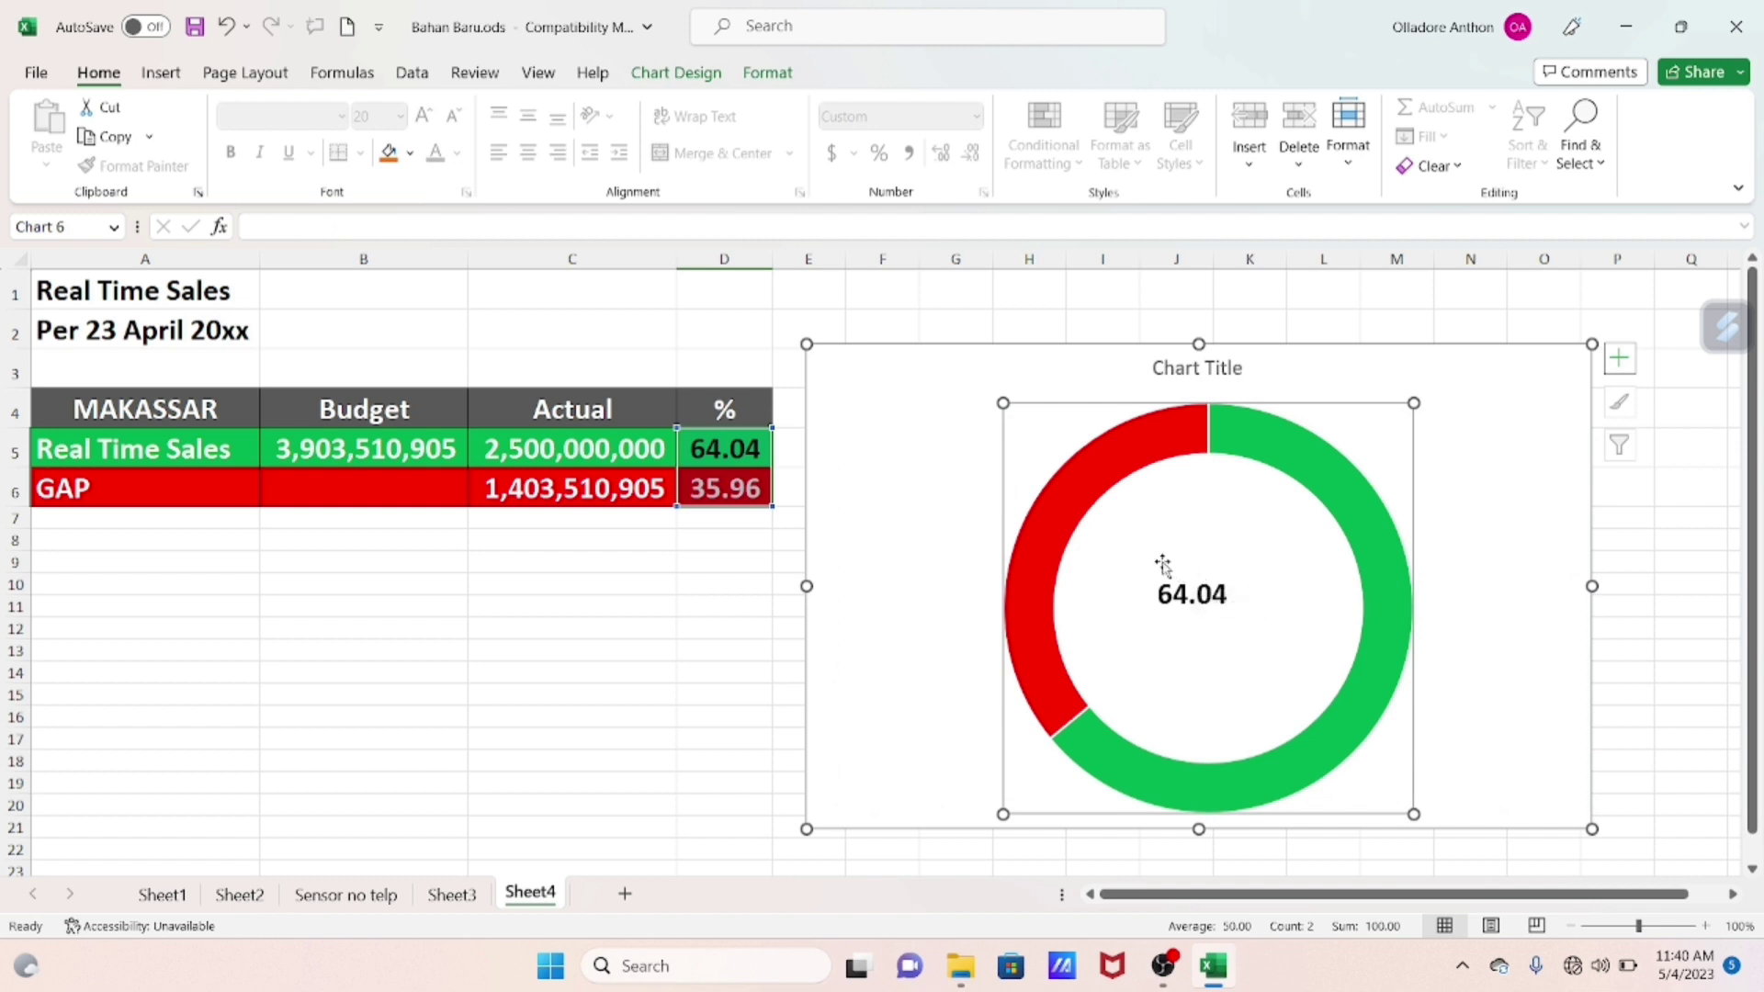
Centre the 64.04 label in the ring and colour its text green
left_click_drag(1167, 588, 1206, 610)
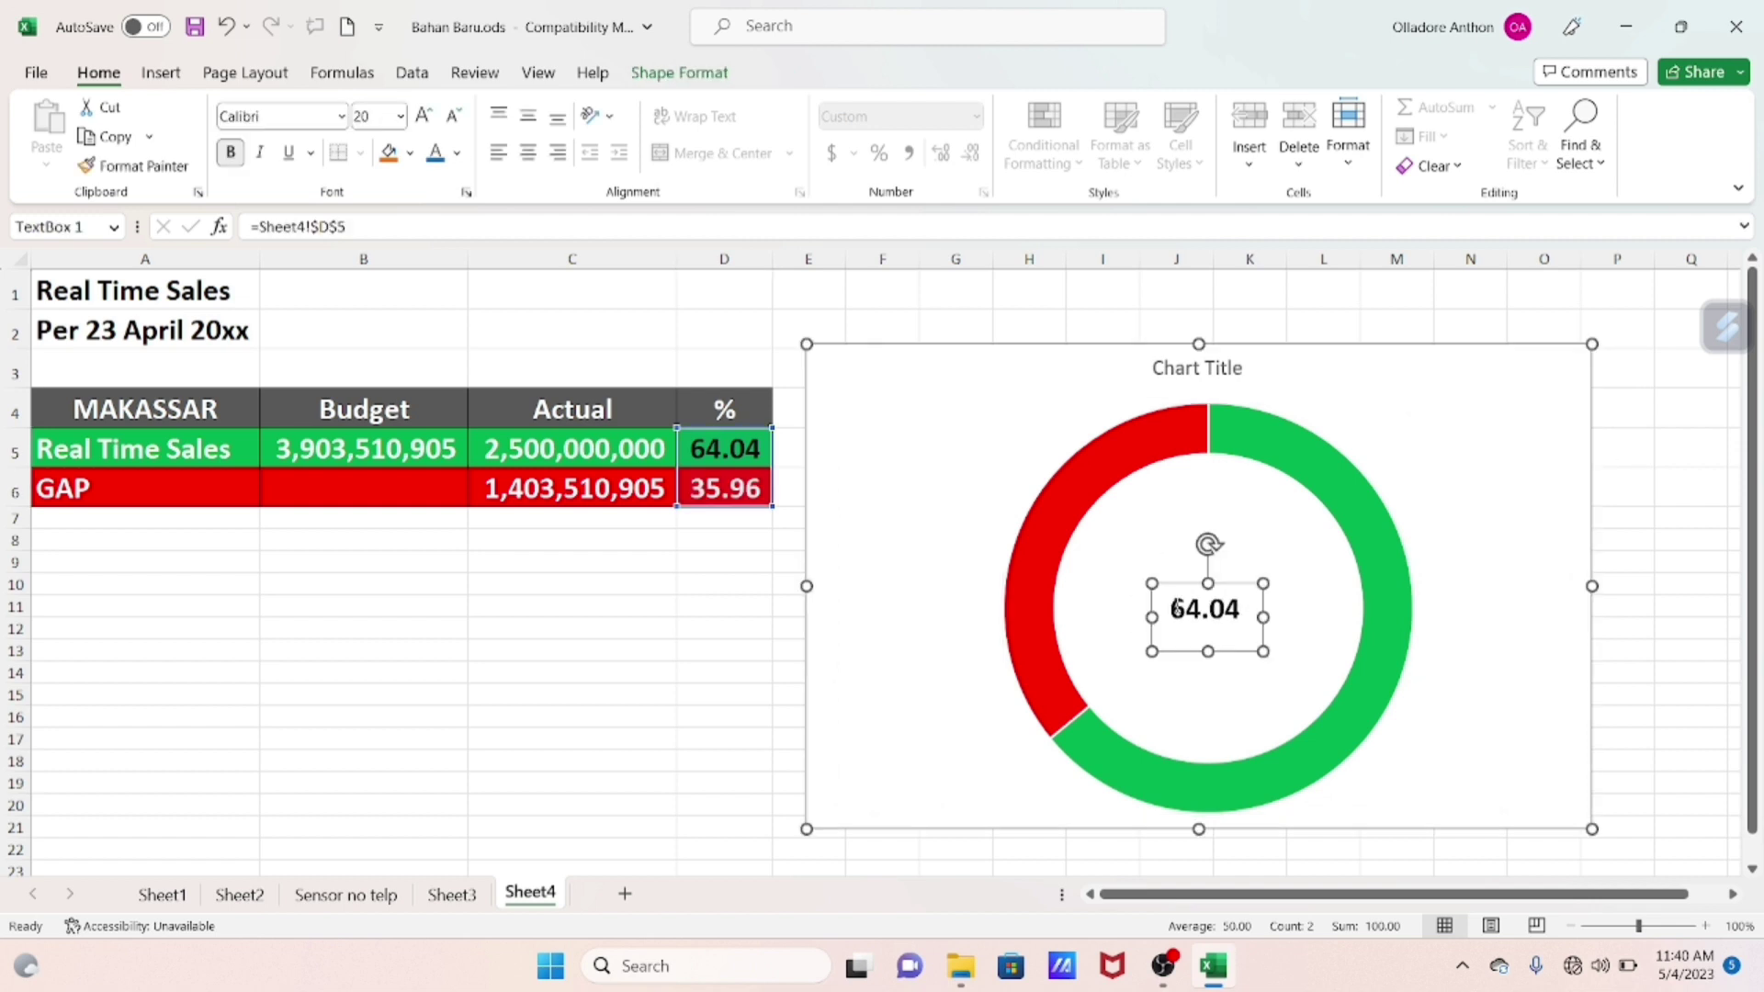
left_click(457, 155)
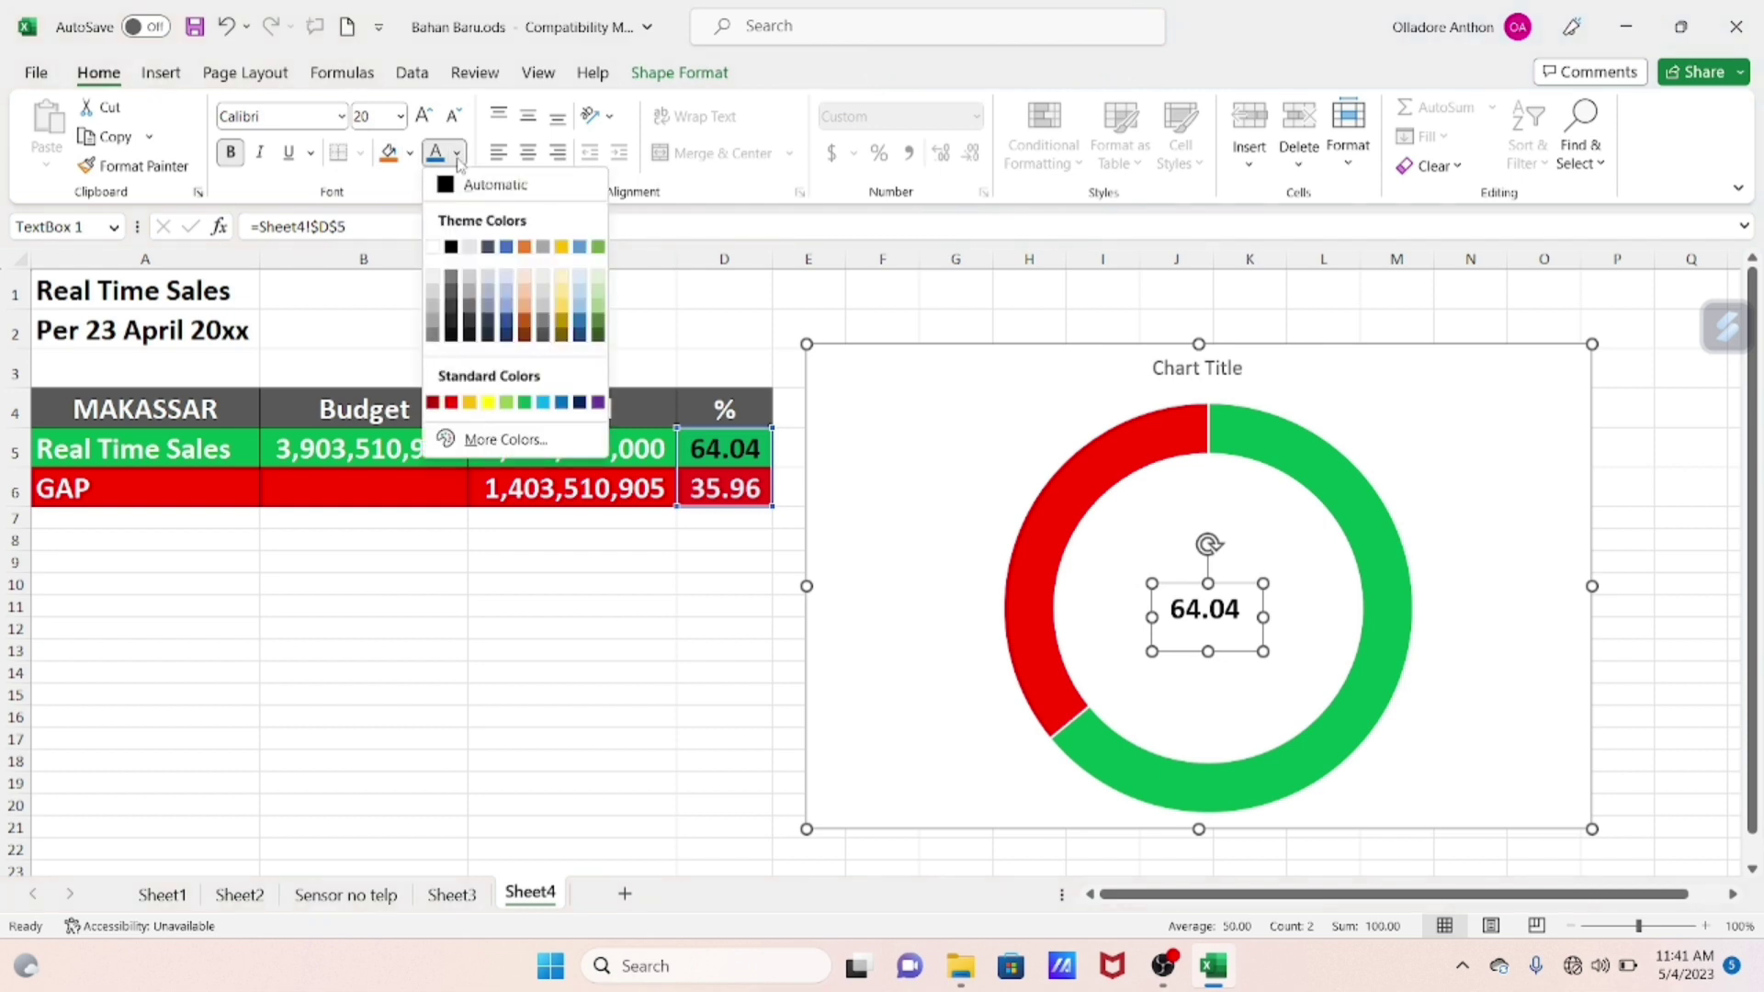
left_click(527, 403)
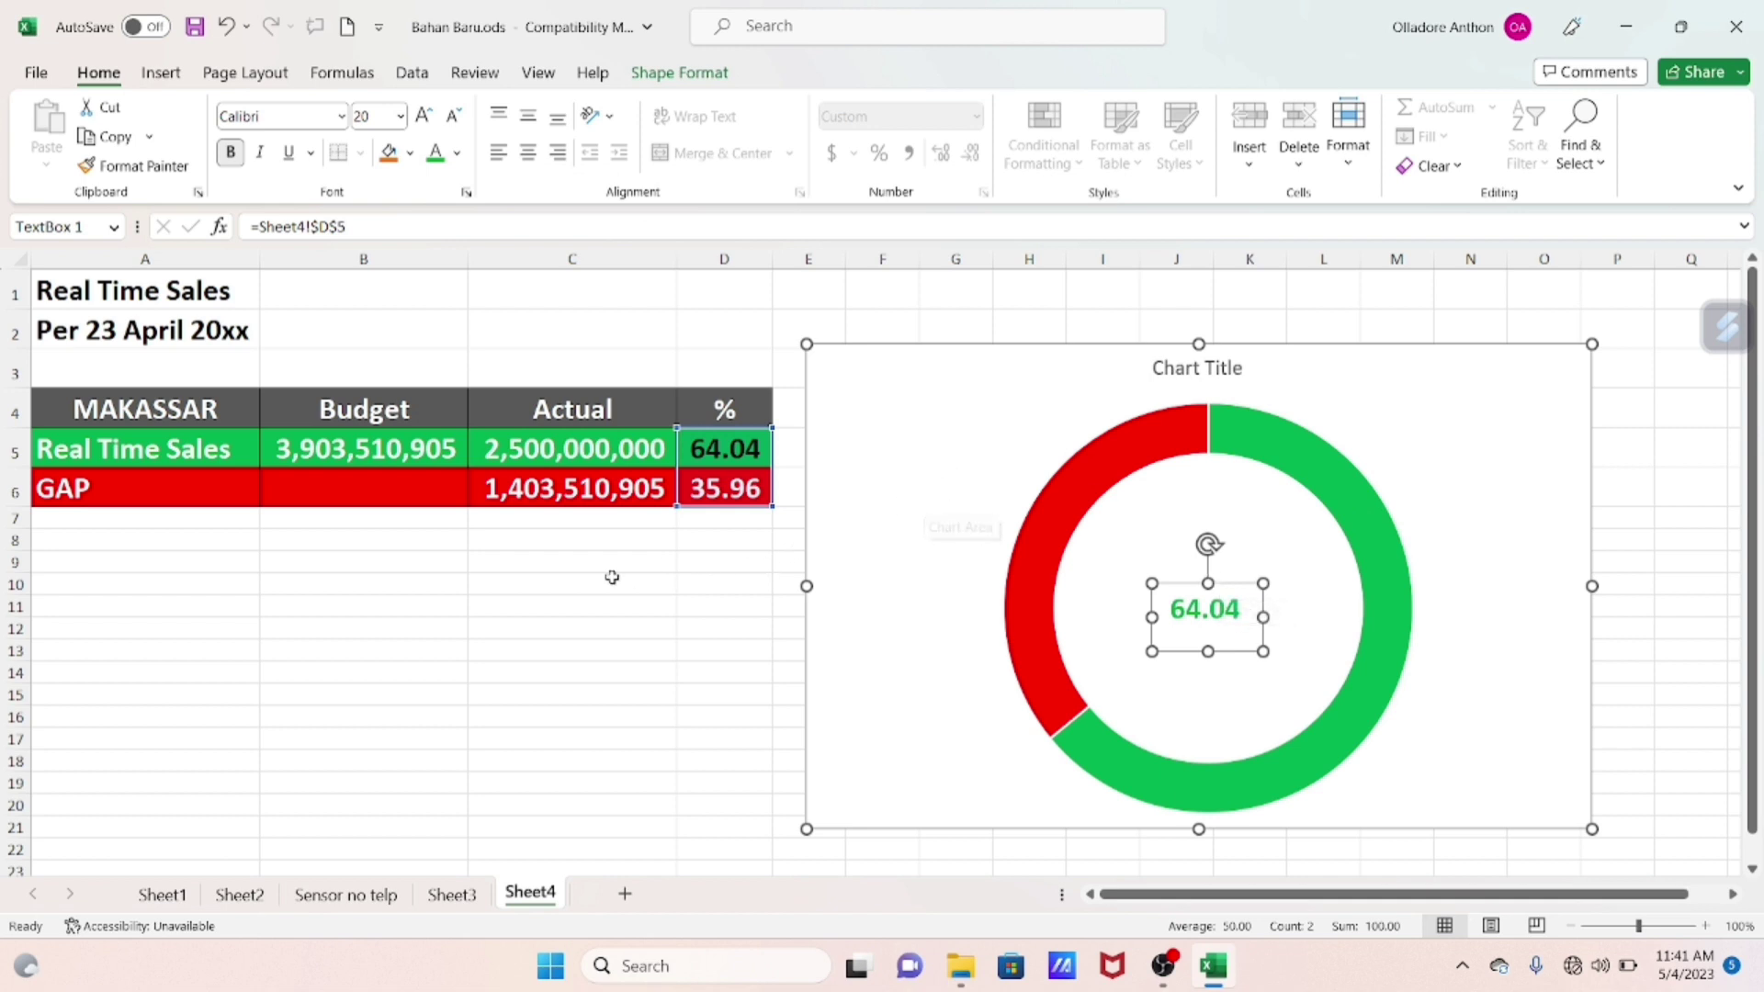
left_click(653, 576)
left_click(1217, 368)
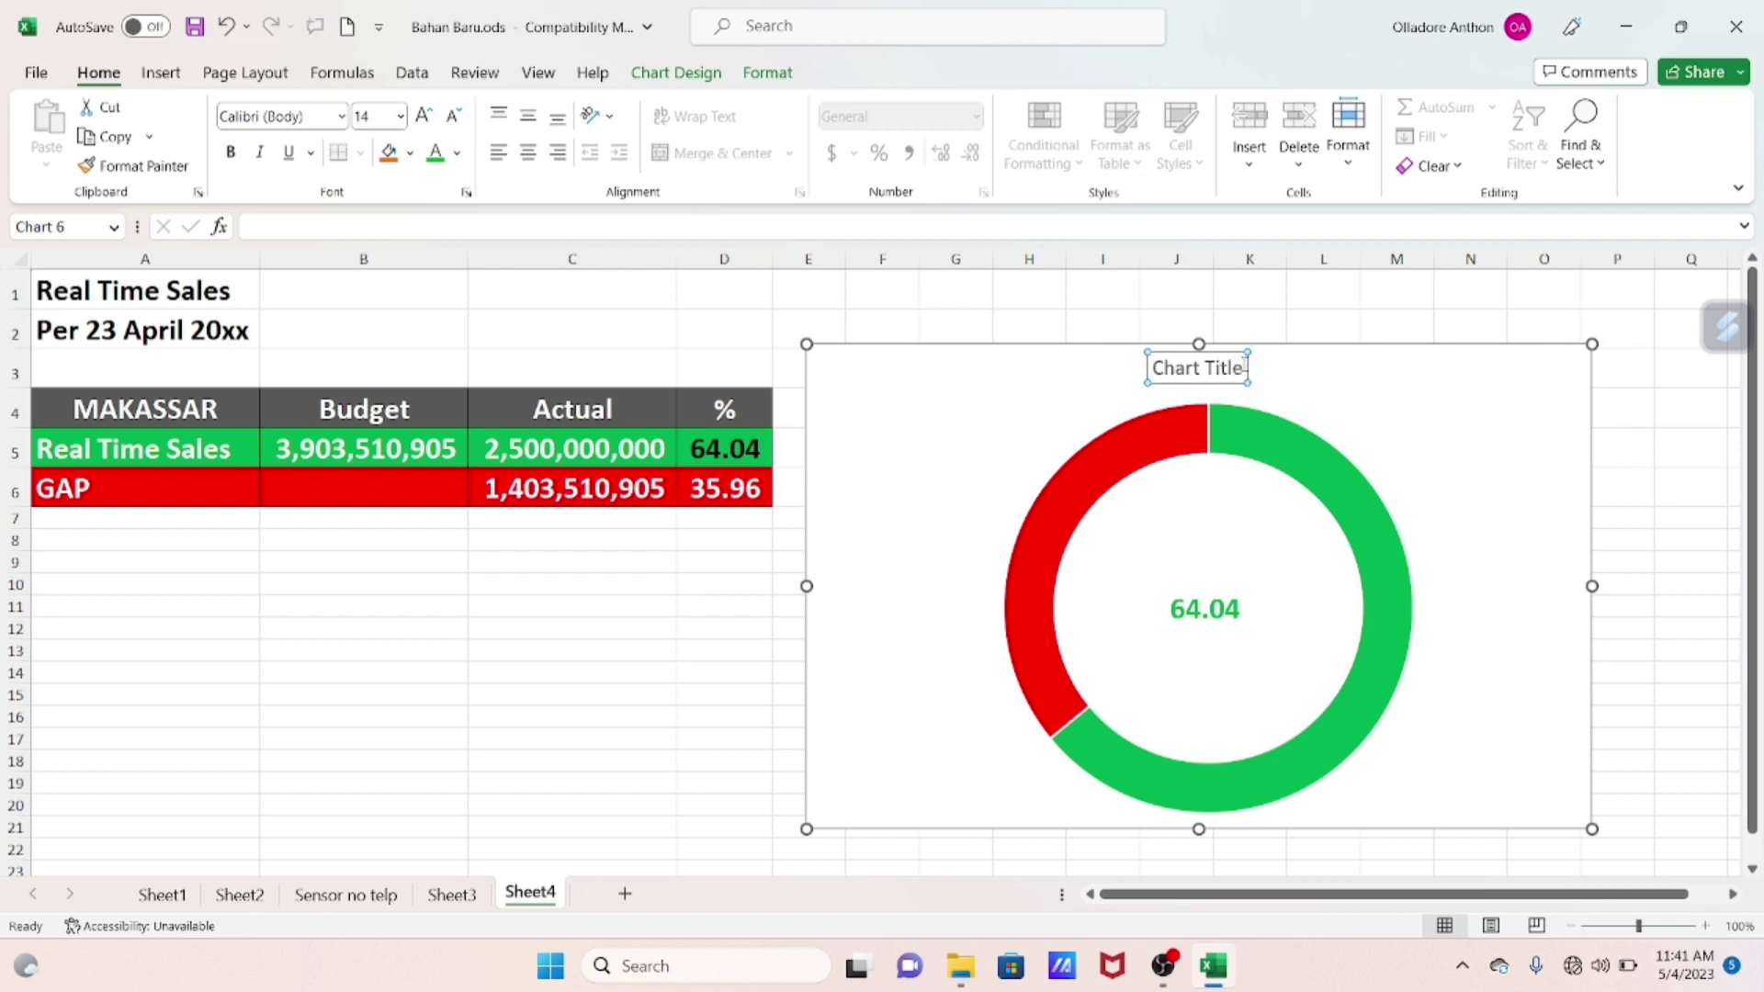
Replace the placeholder chart title with 'Real Time Sales'
left_click_drag(1240, 368, 1164, 359)
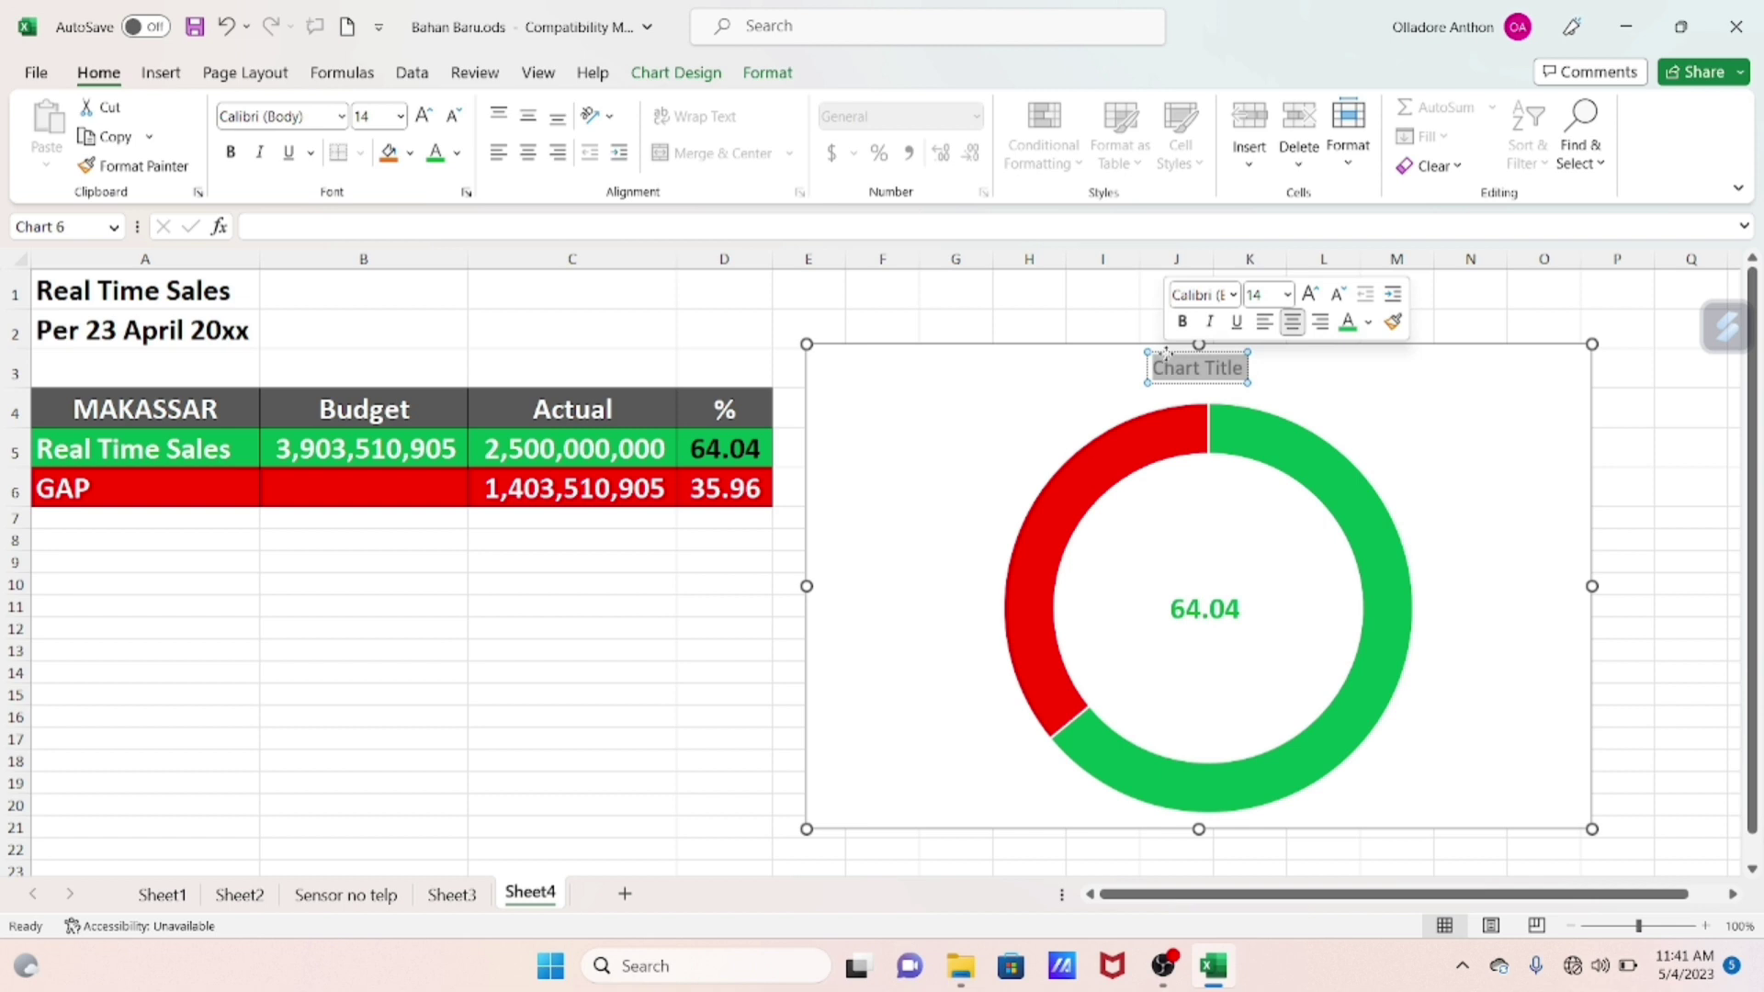
type("Real")
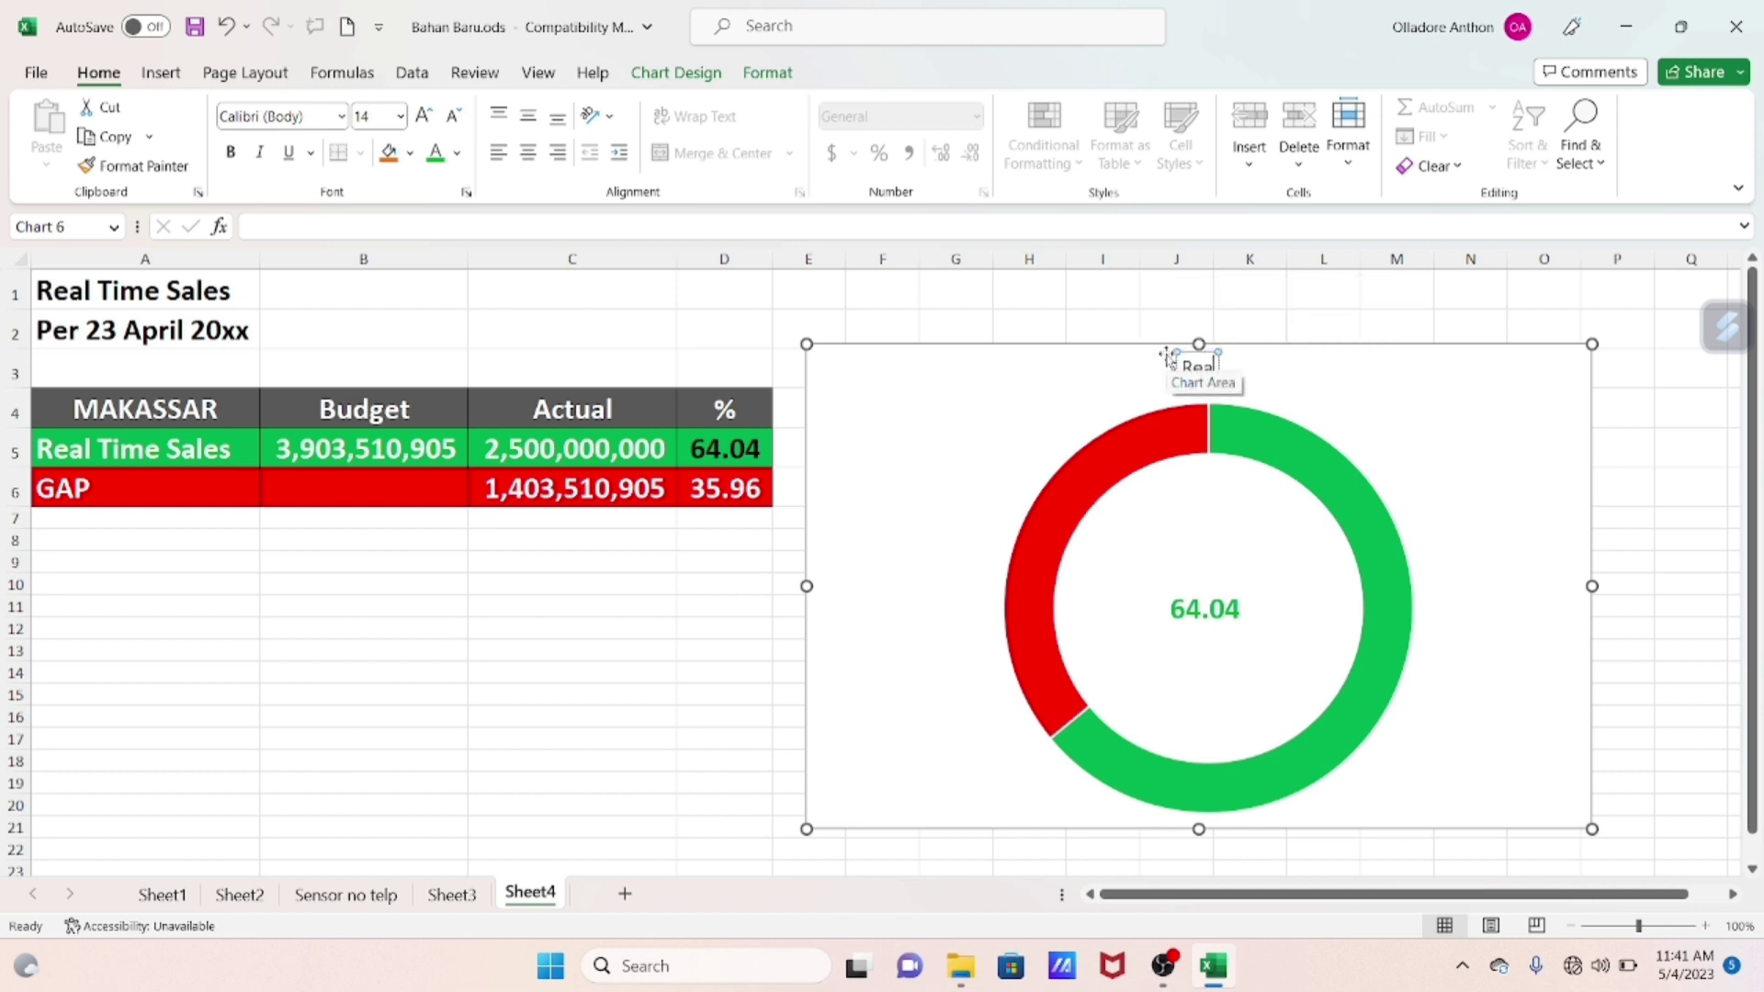
type(" Time")
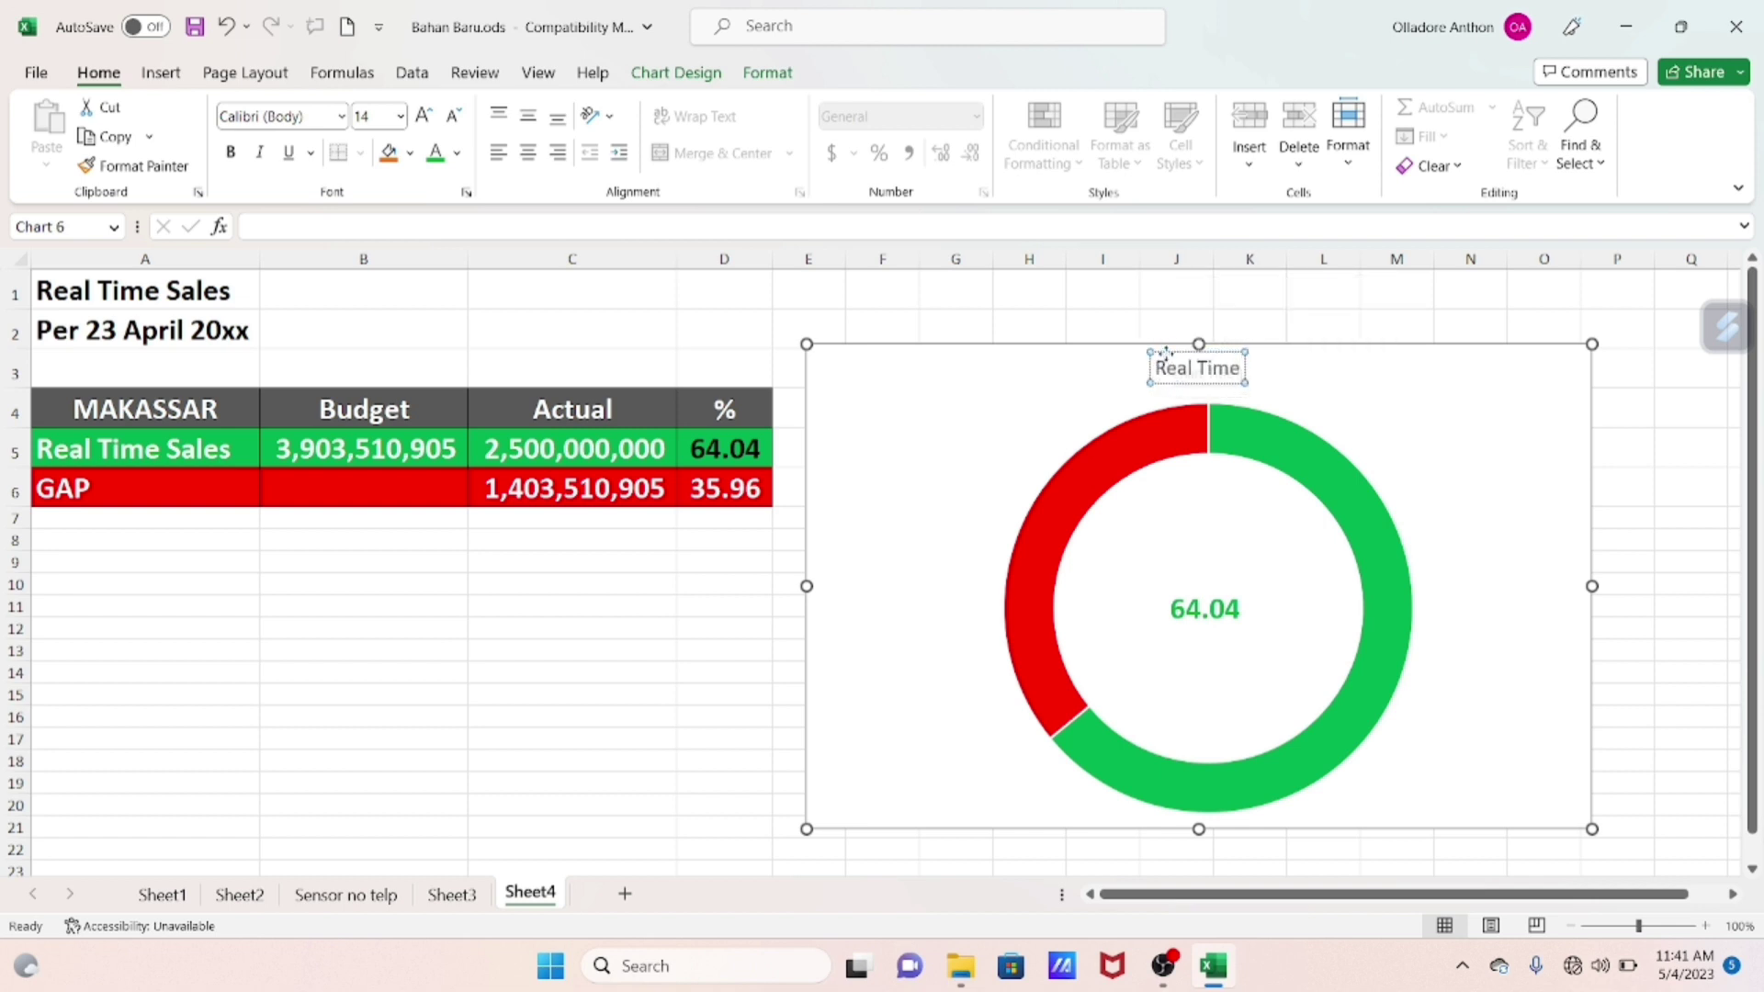
type(" Sales")
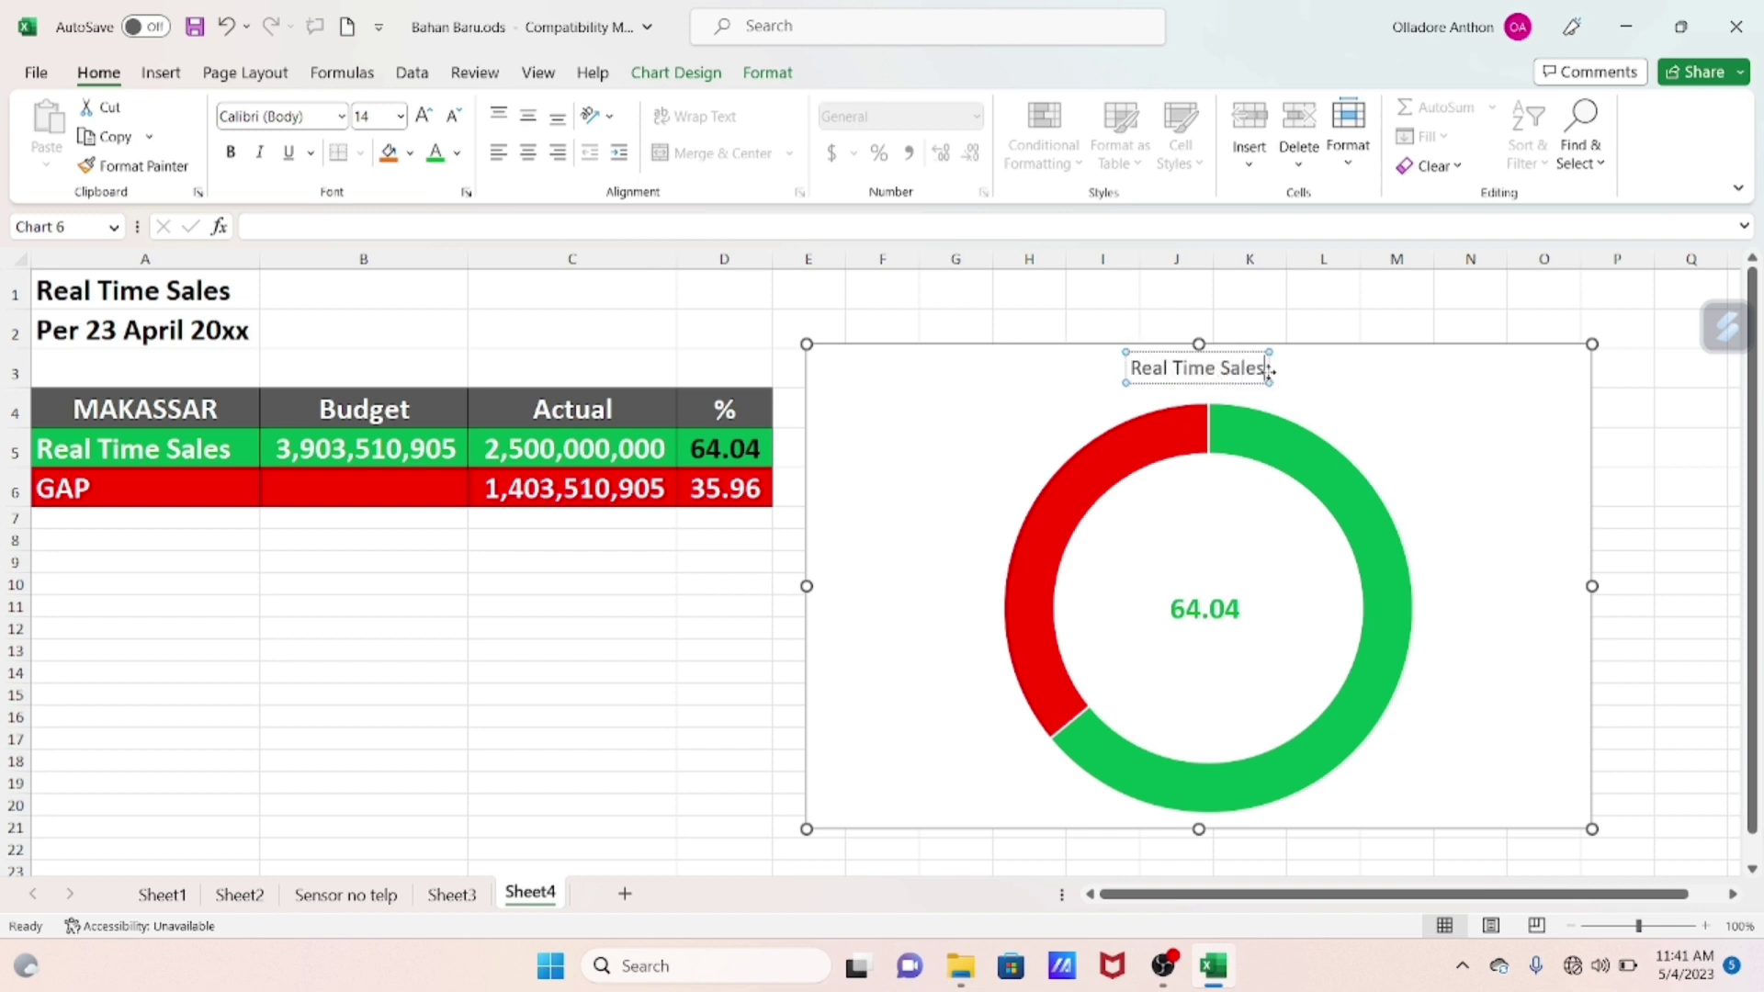
left_click_drag(1266, 369, 1128, 367)
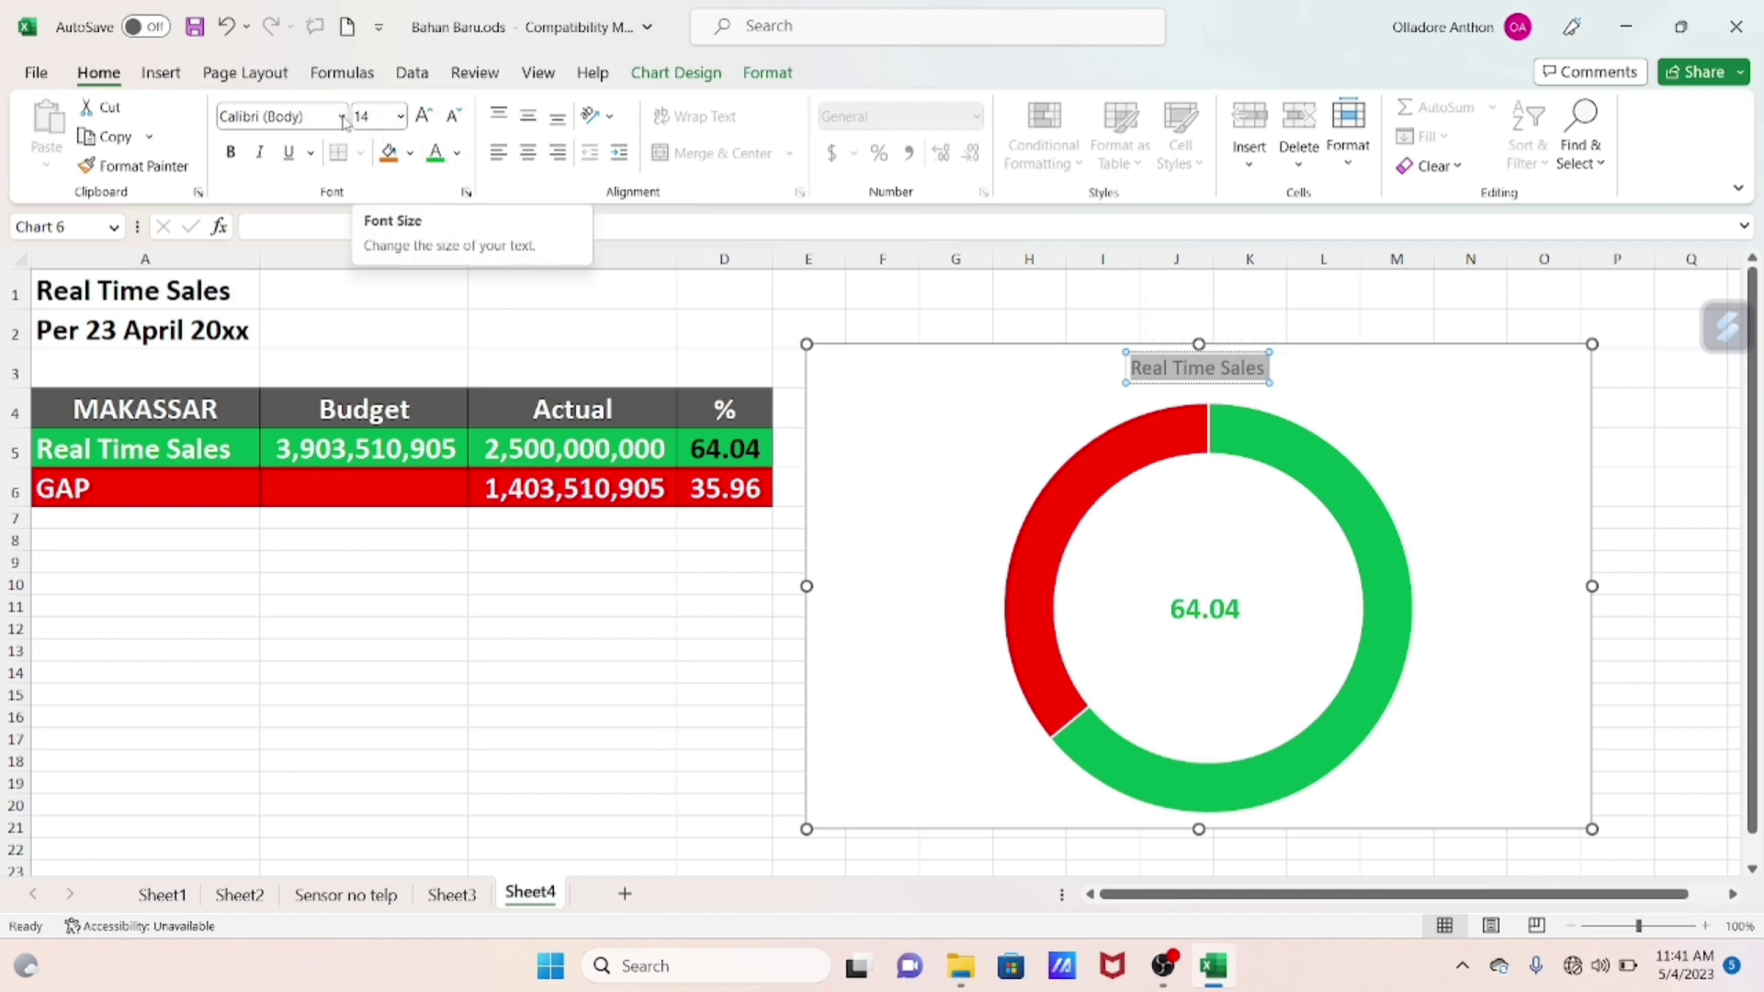
Format the Real Time Sales title at font size 20 in blue-grey
left_click(340, 116)
left_click(267, 211)
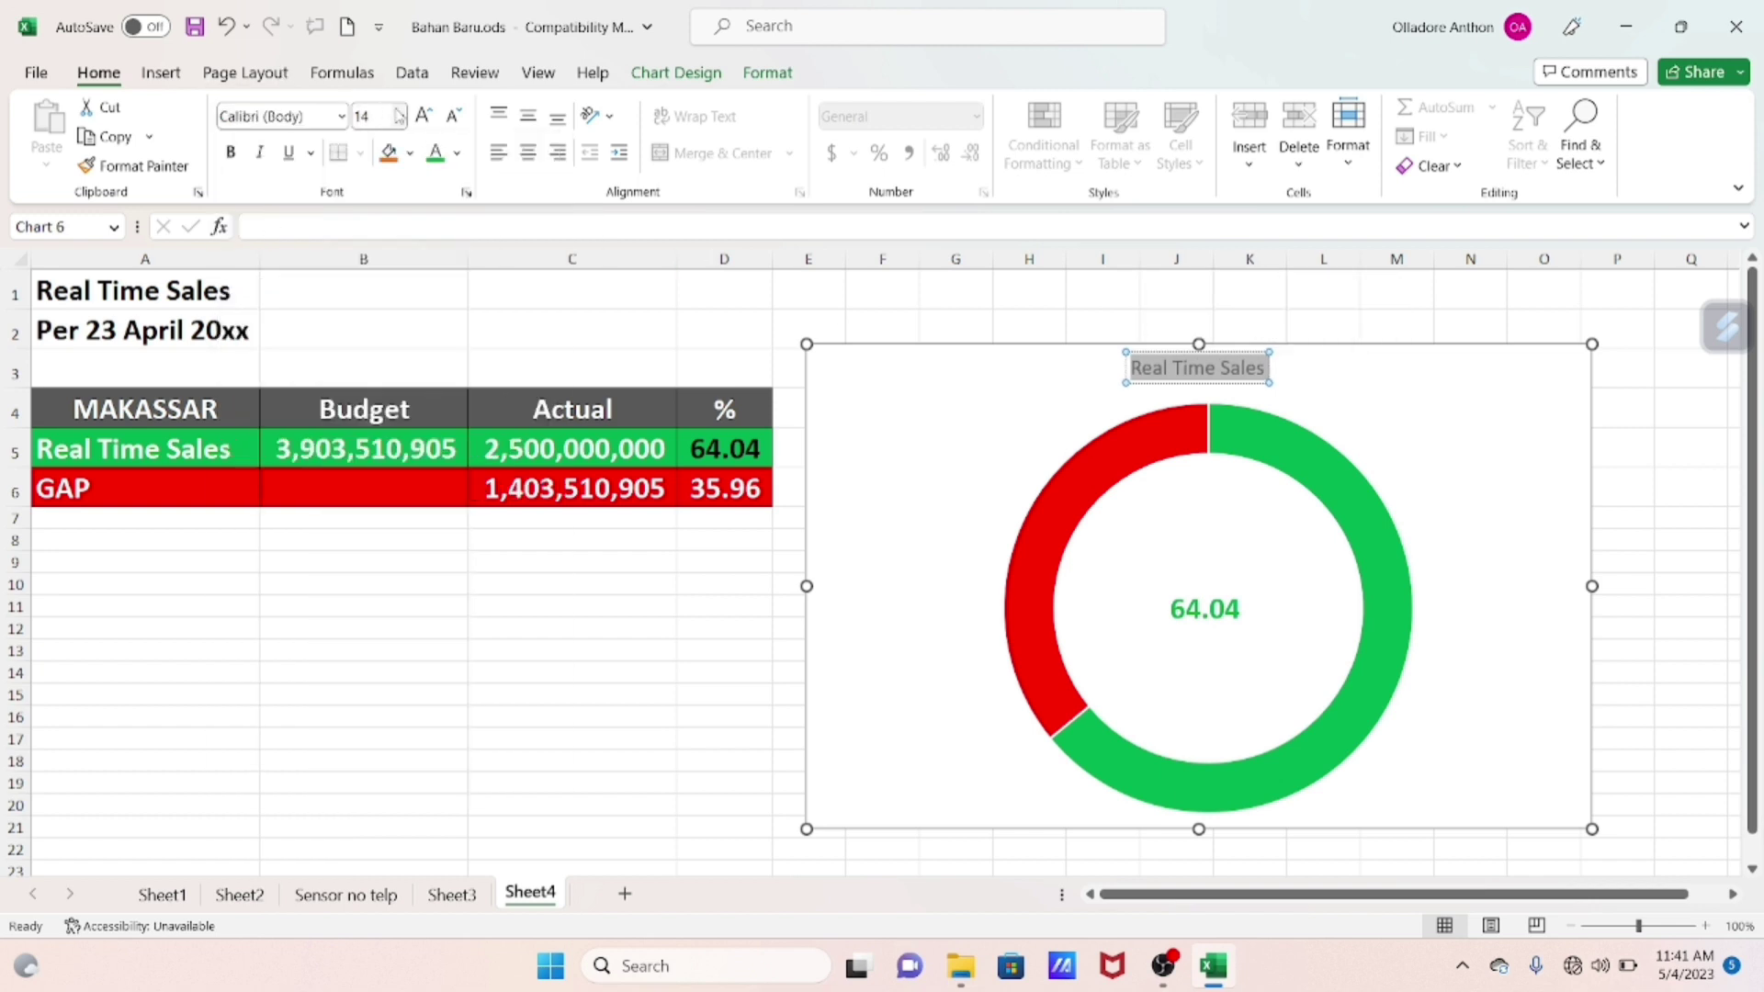
left_click(400, 116)
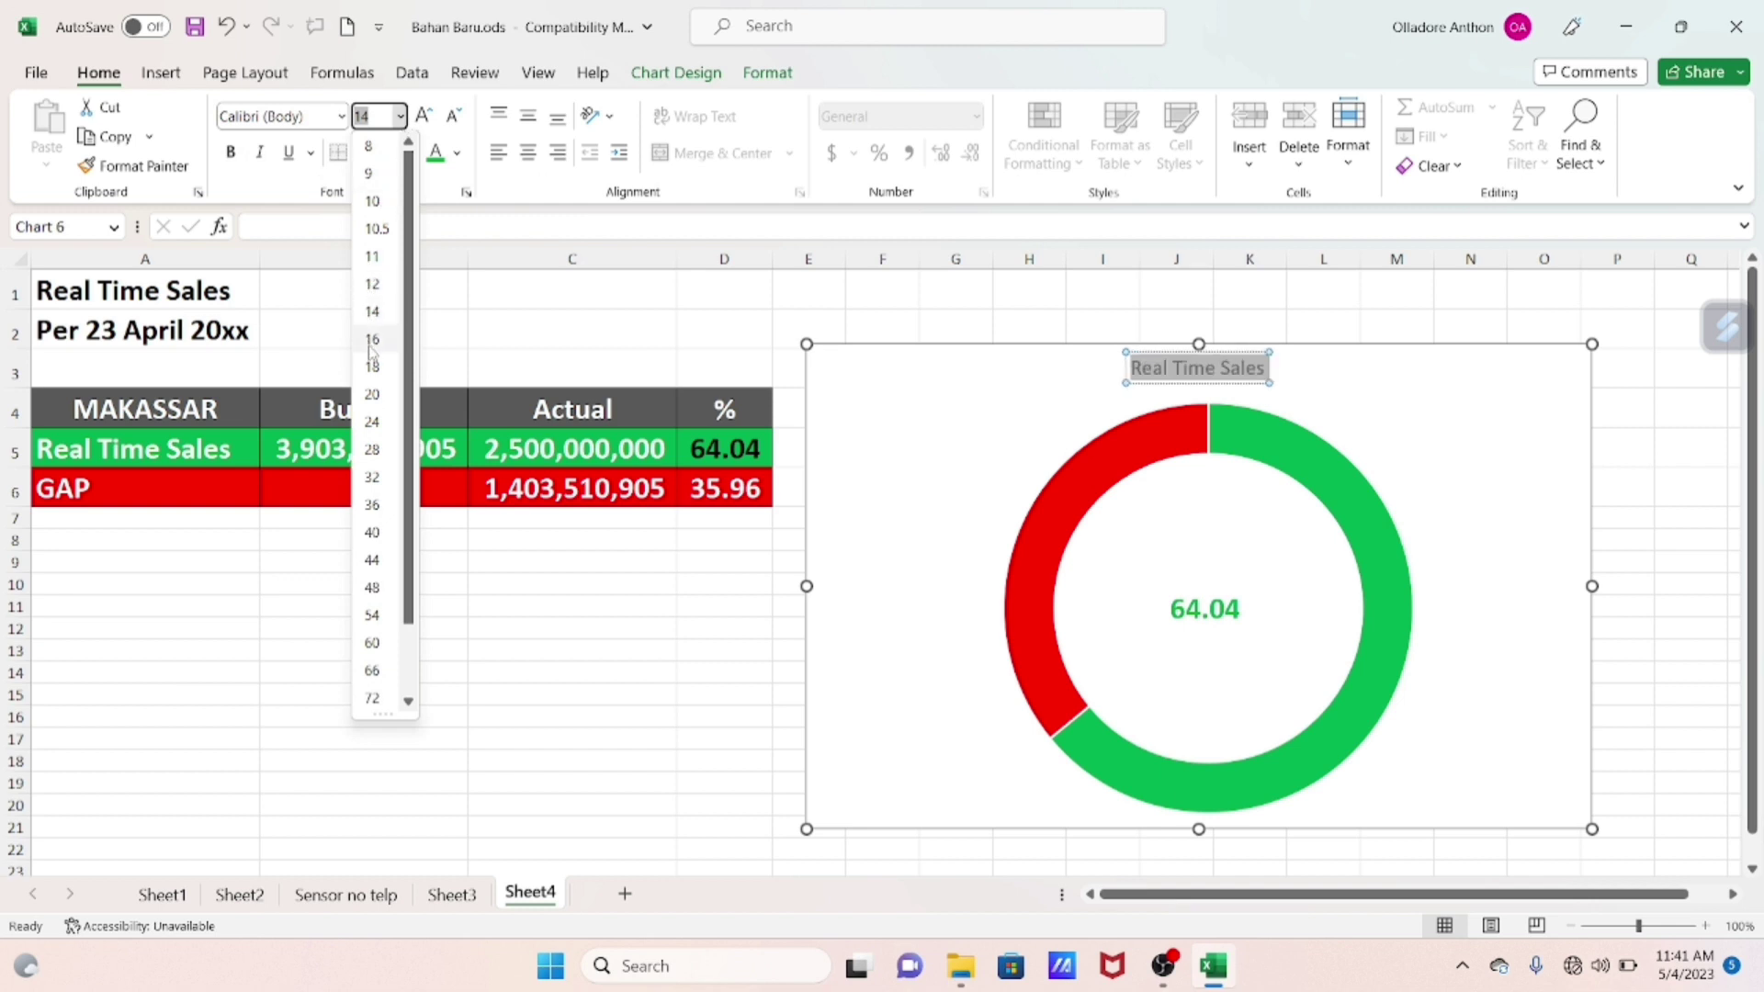
left_click(376, 396)
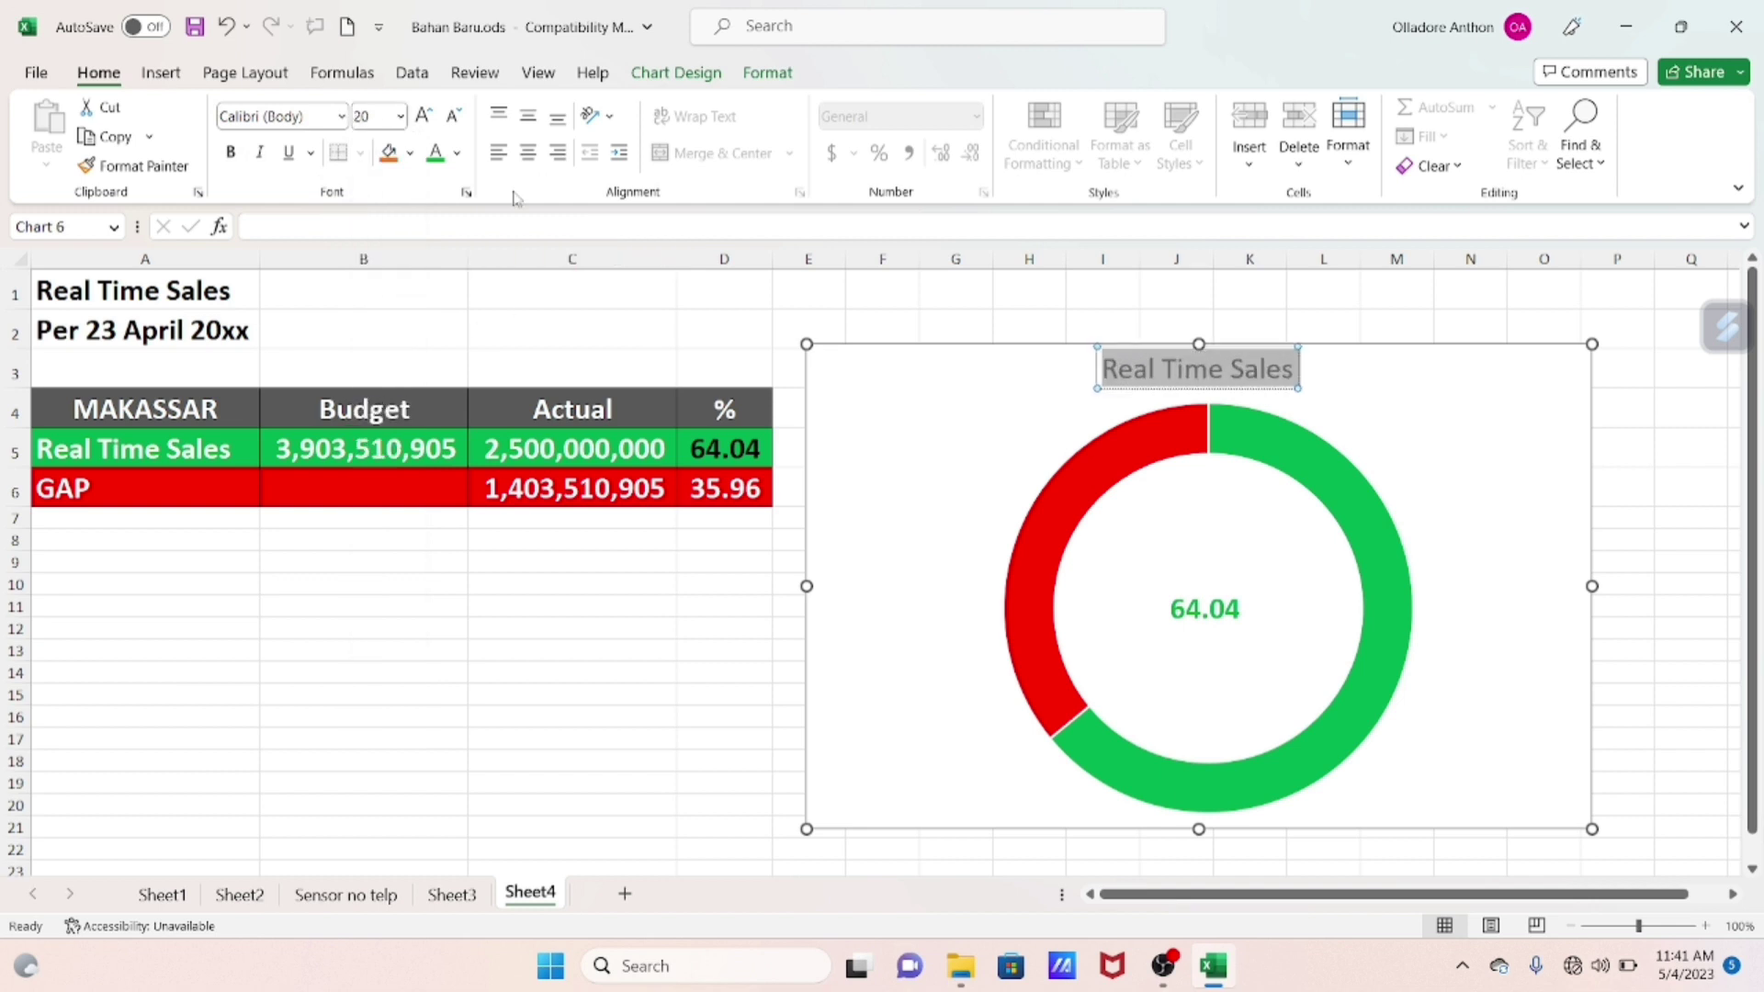
left_click(457, 154)
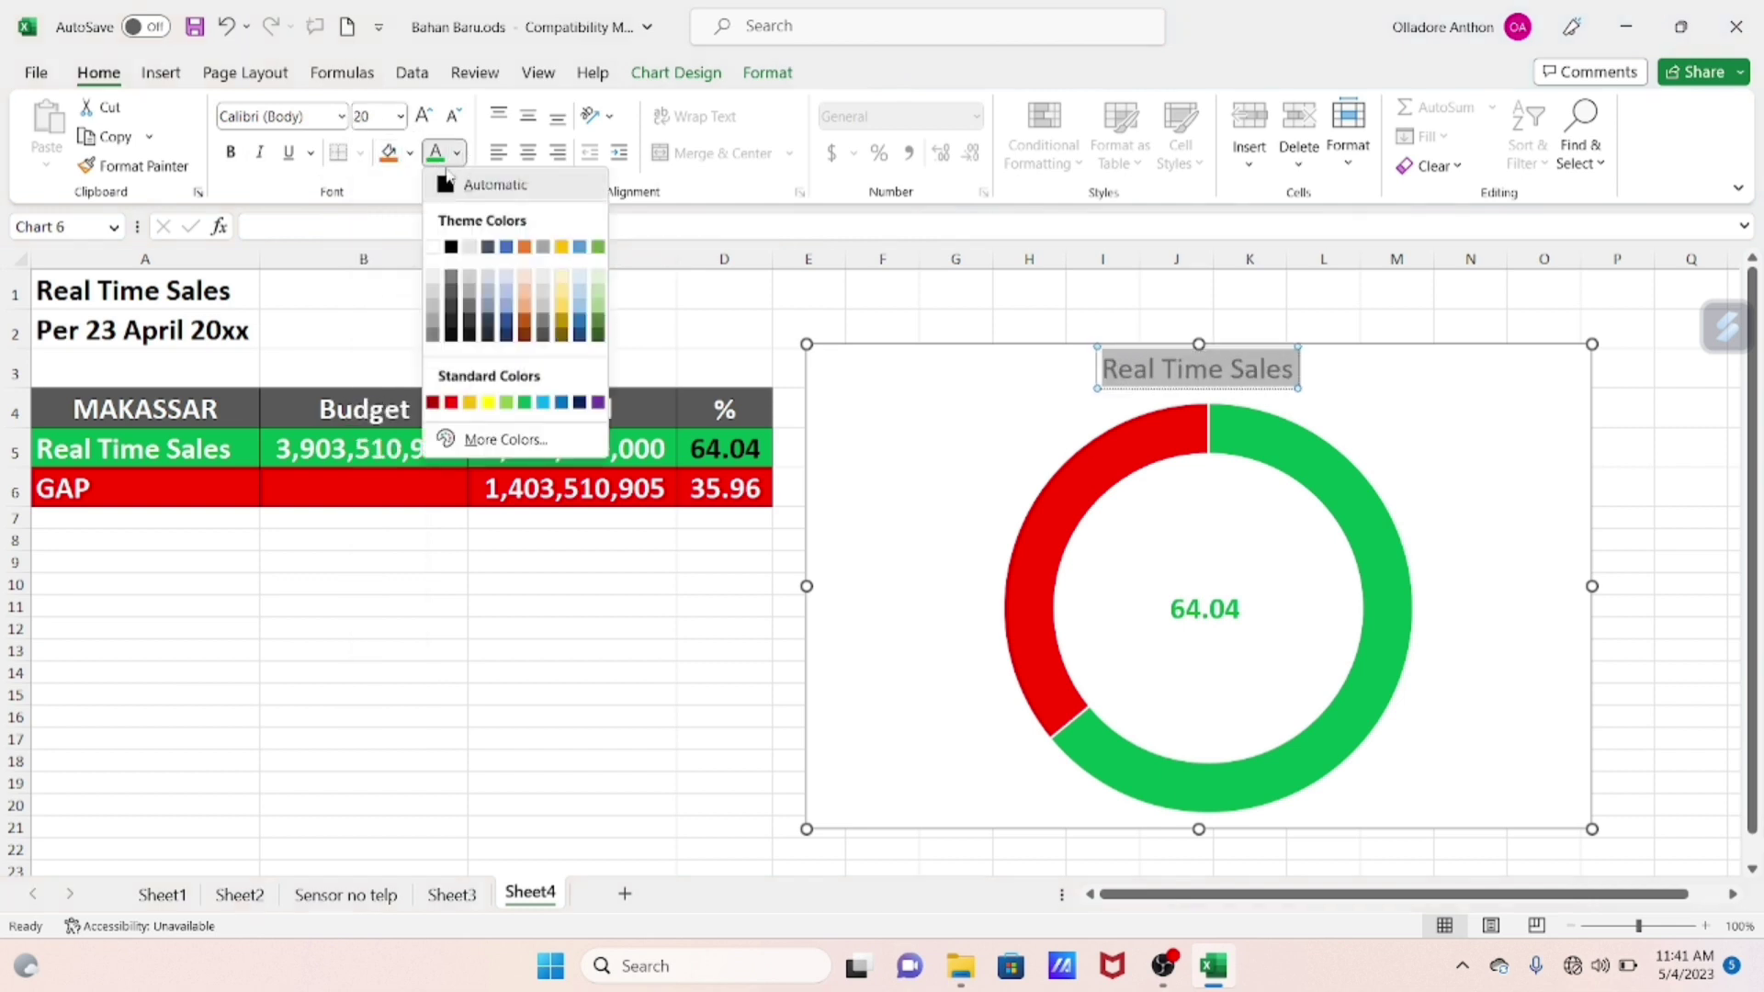
left_click(510, 260)
Move the doughnut chart slightly higher beside the sales table and stretch it a little taller
left_click(549, 583)
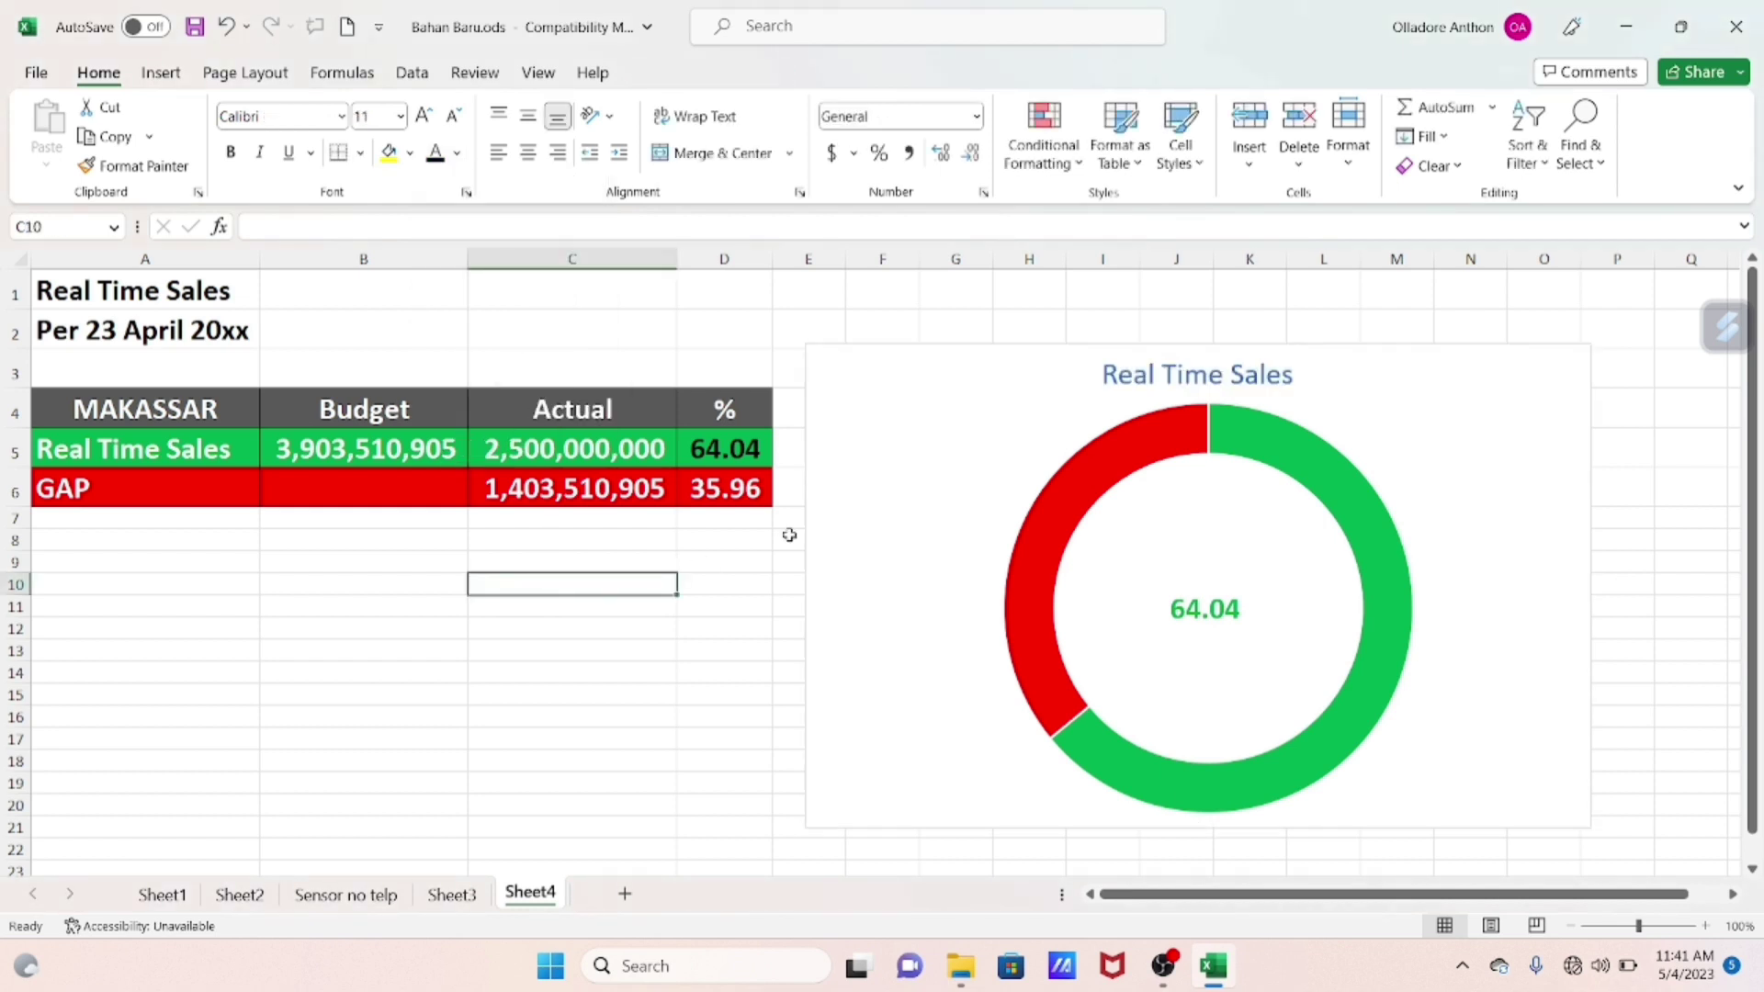
left_click_drag(1069, 361, 1076, 328)
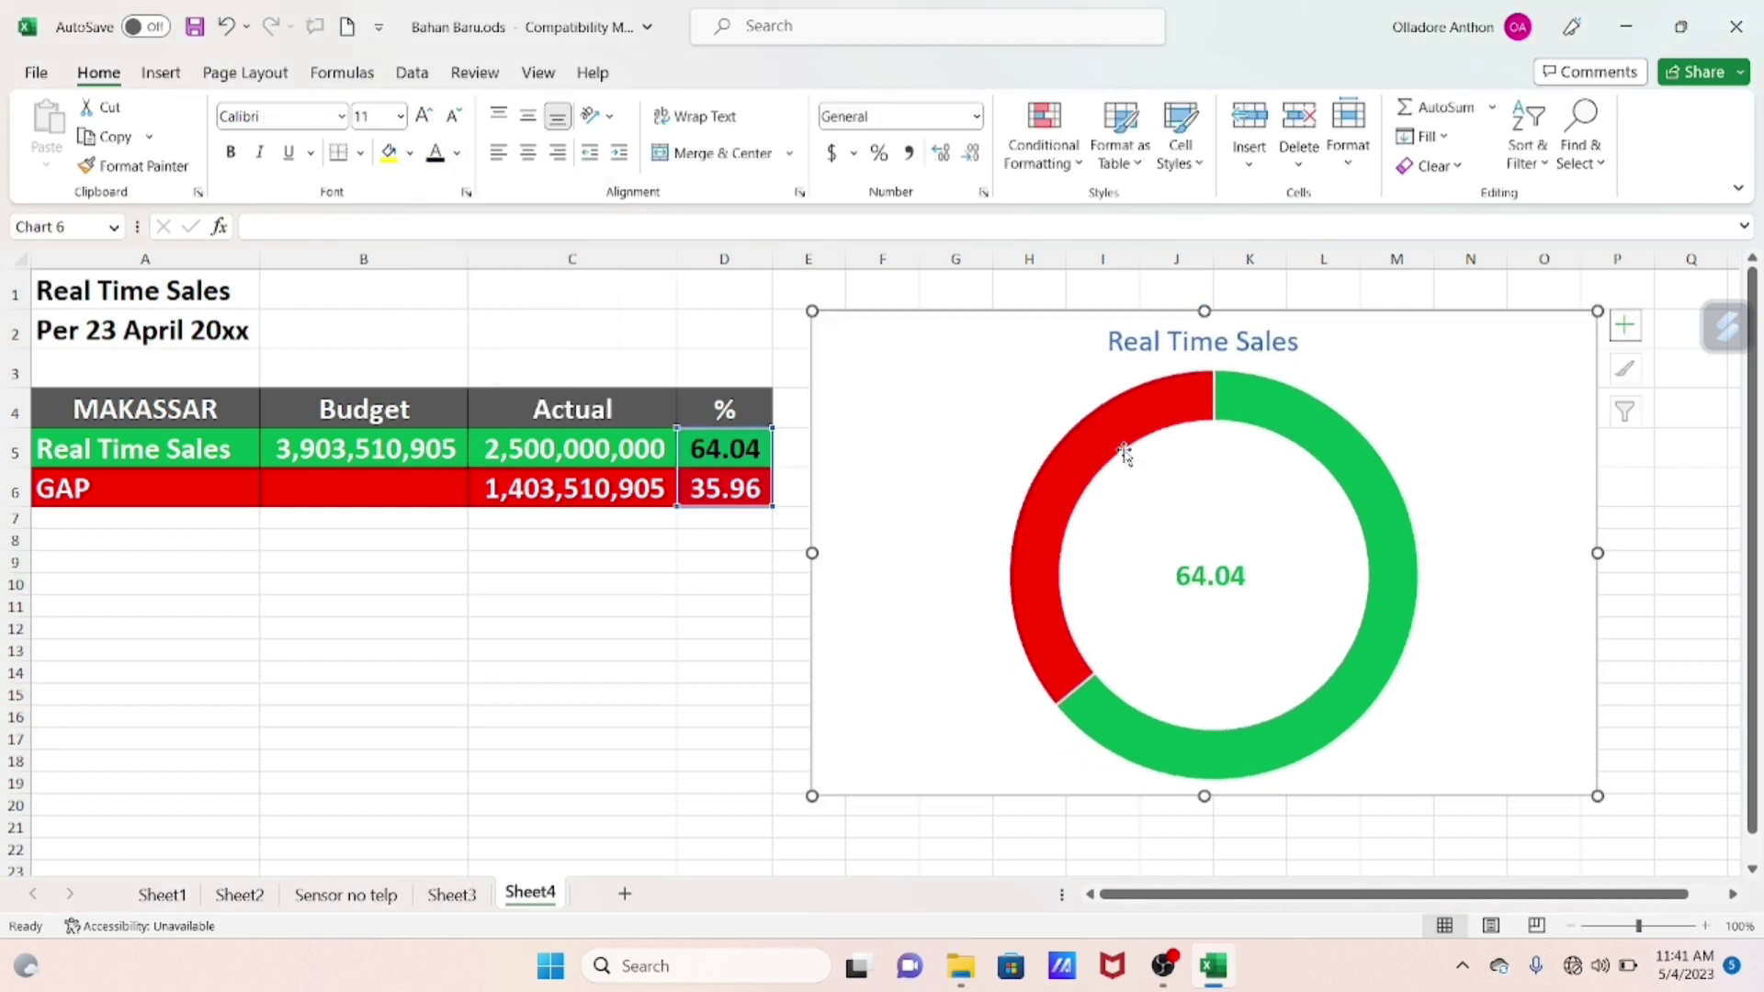
left_click_drag(1205, 796, 1204, 816)
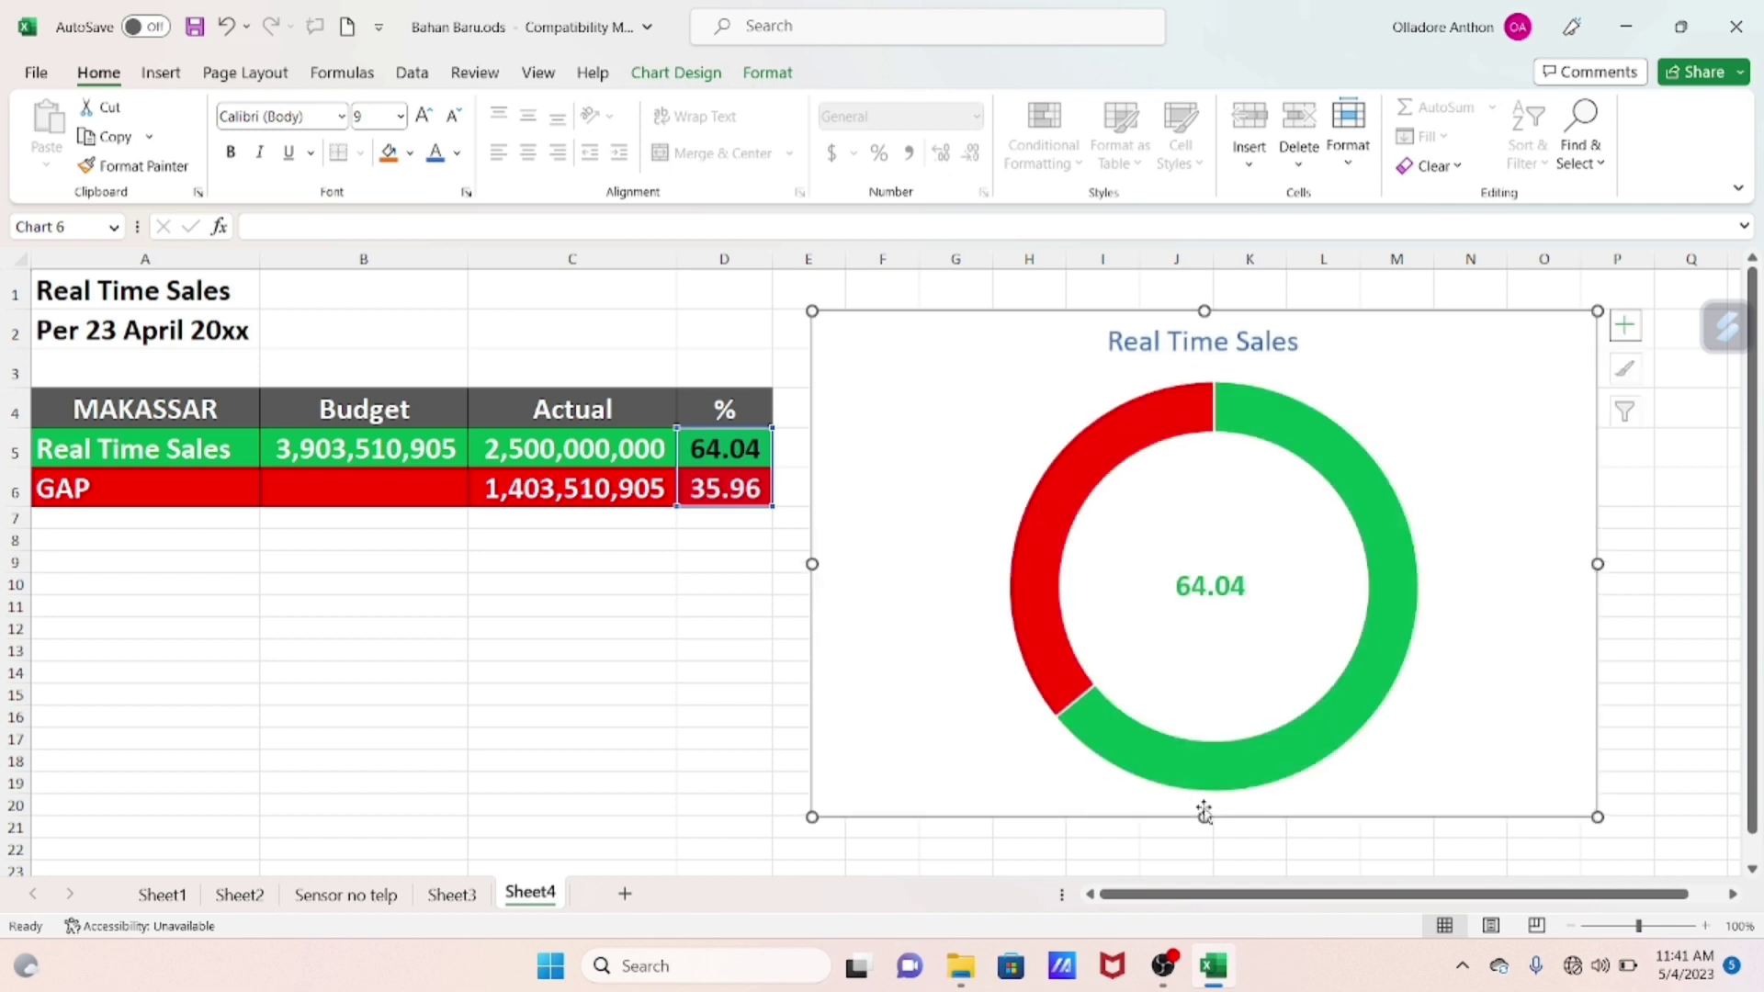
left_click(595, 457)
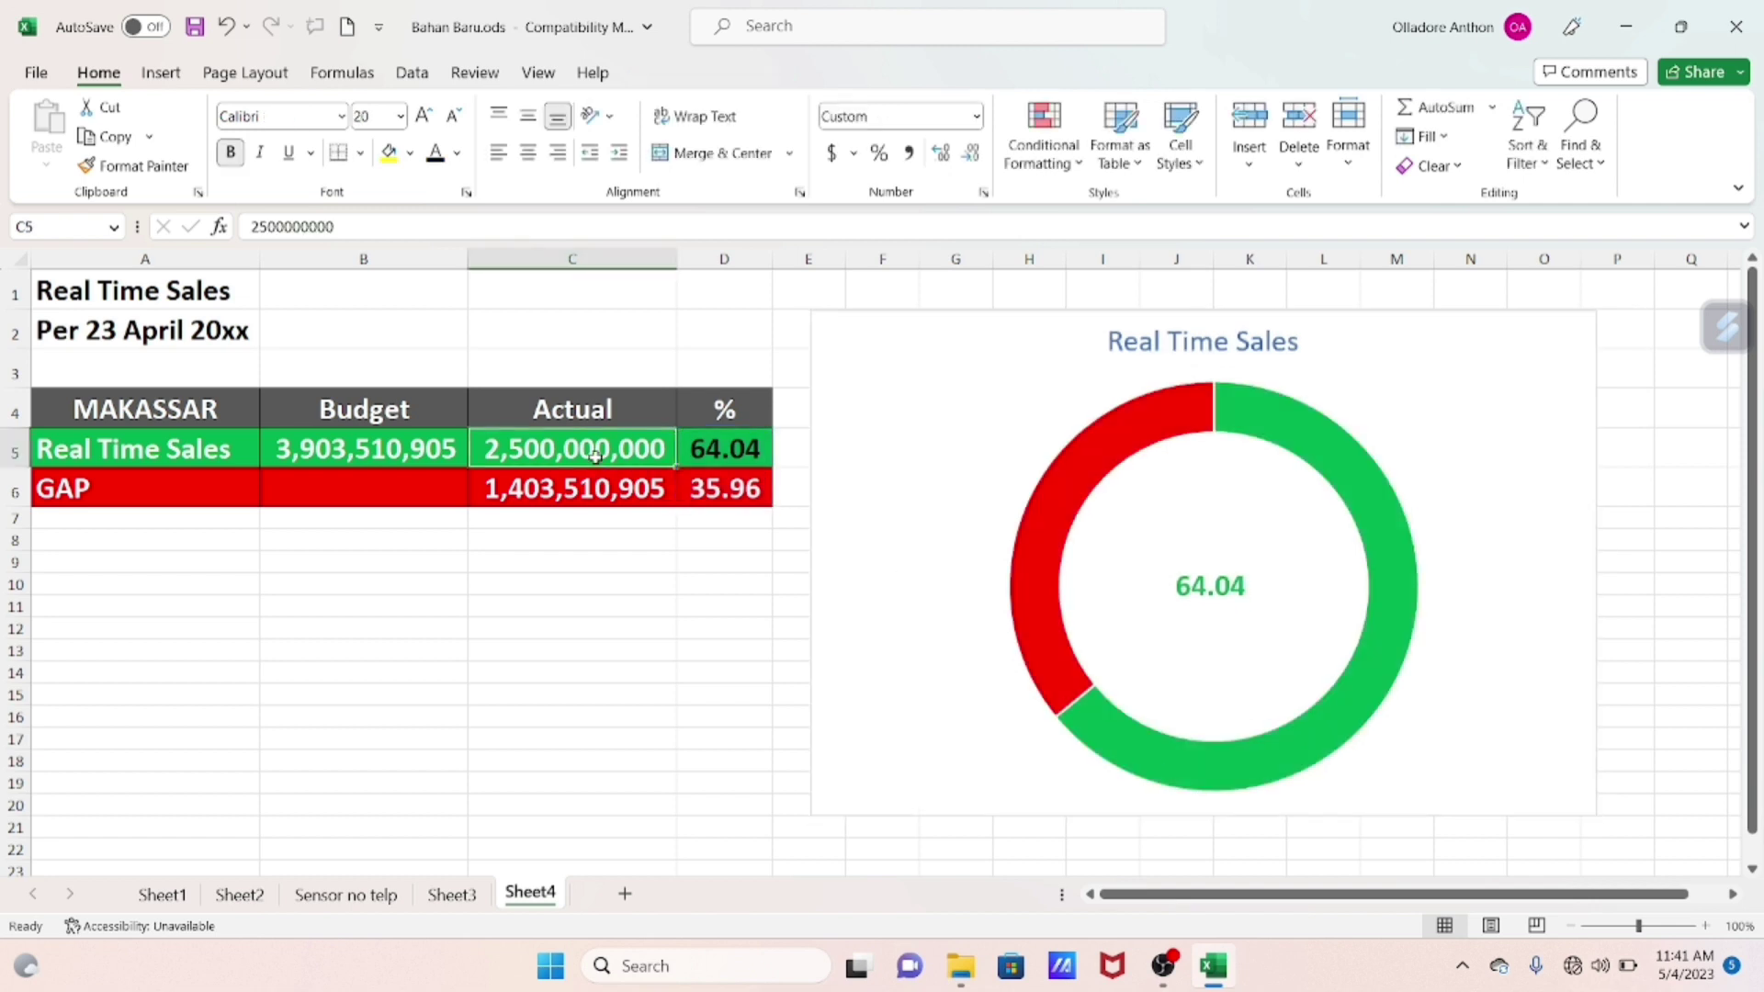
Enter 3,900,000,000 as actual sales in C5, then correct it to 3,700,000,000
type("390")
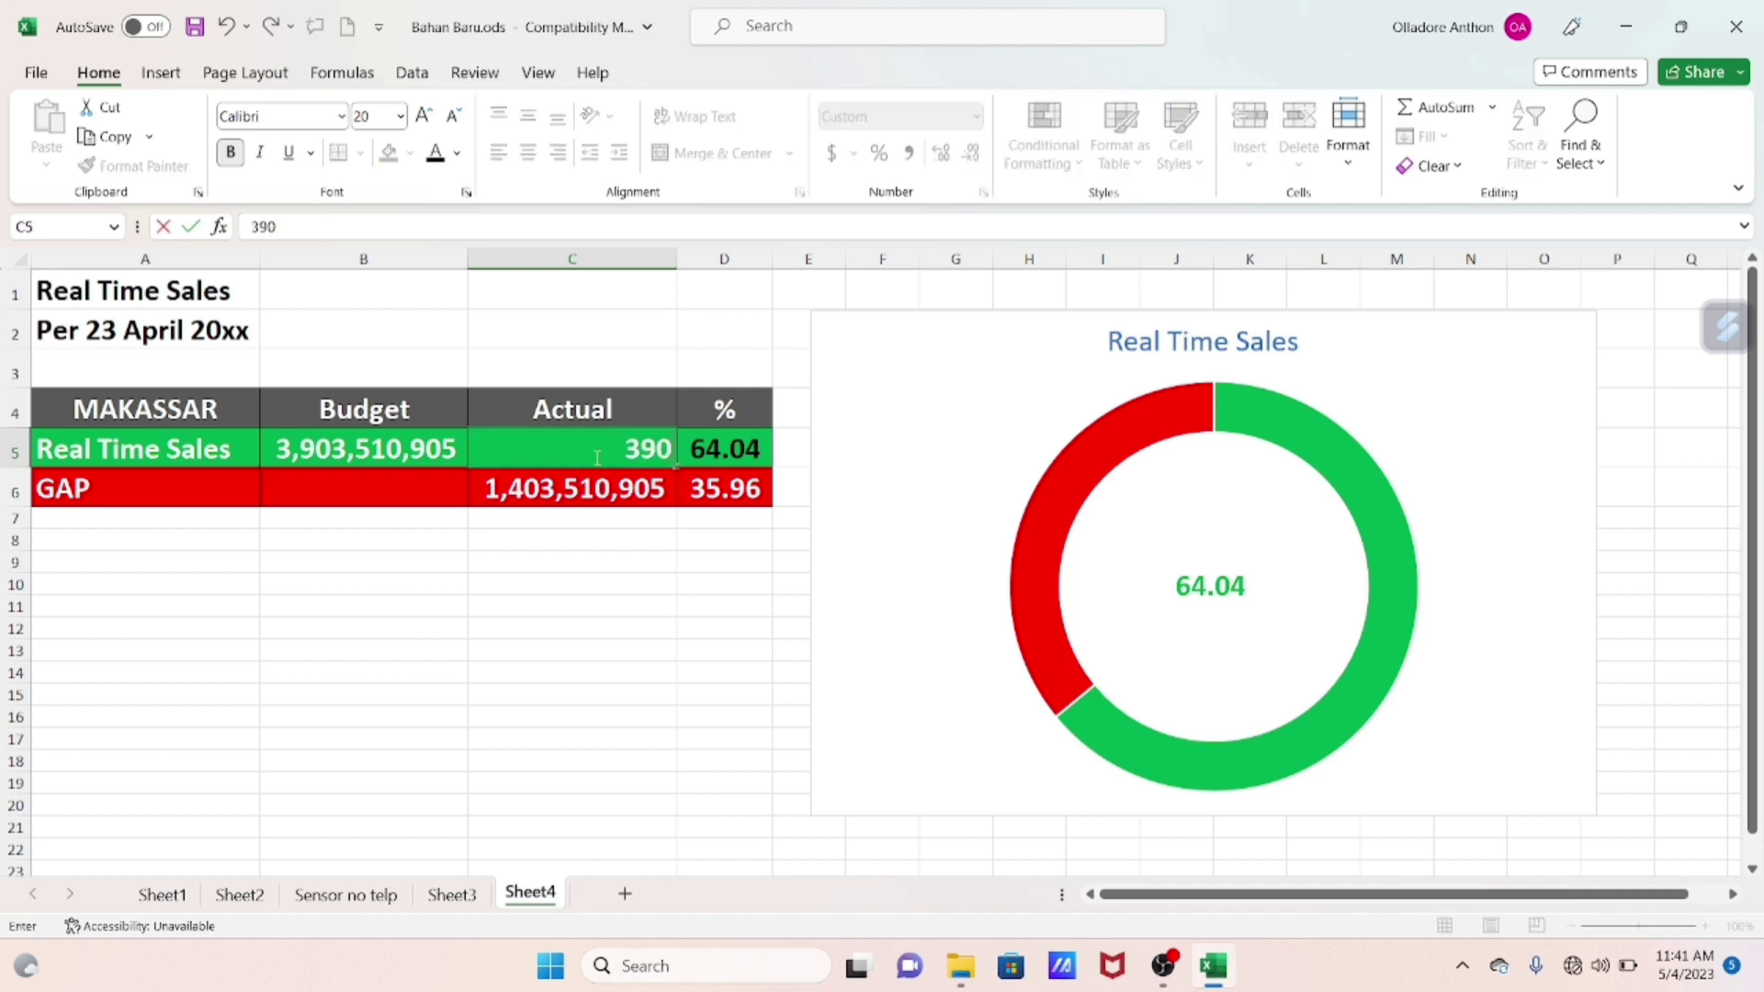
type("0000000")
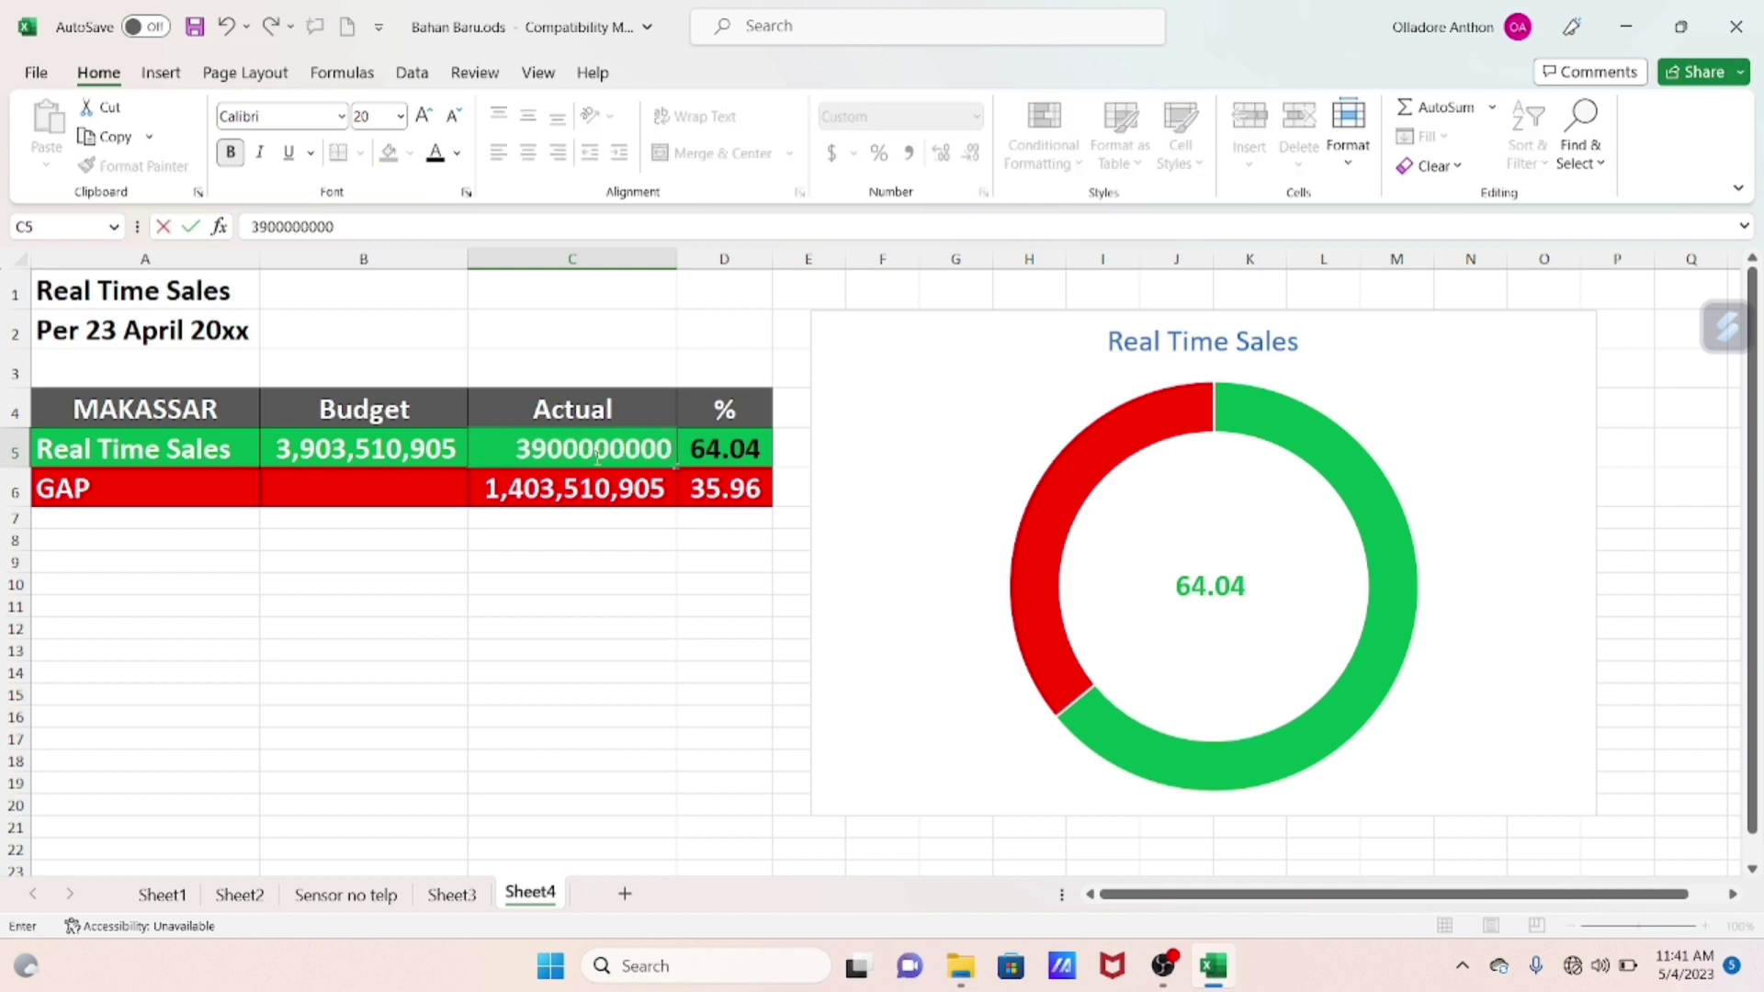
key("Tab")
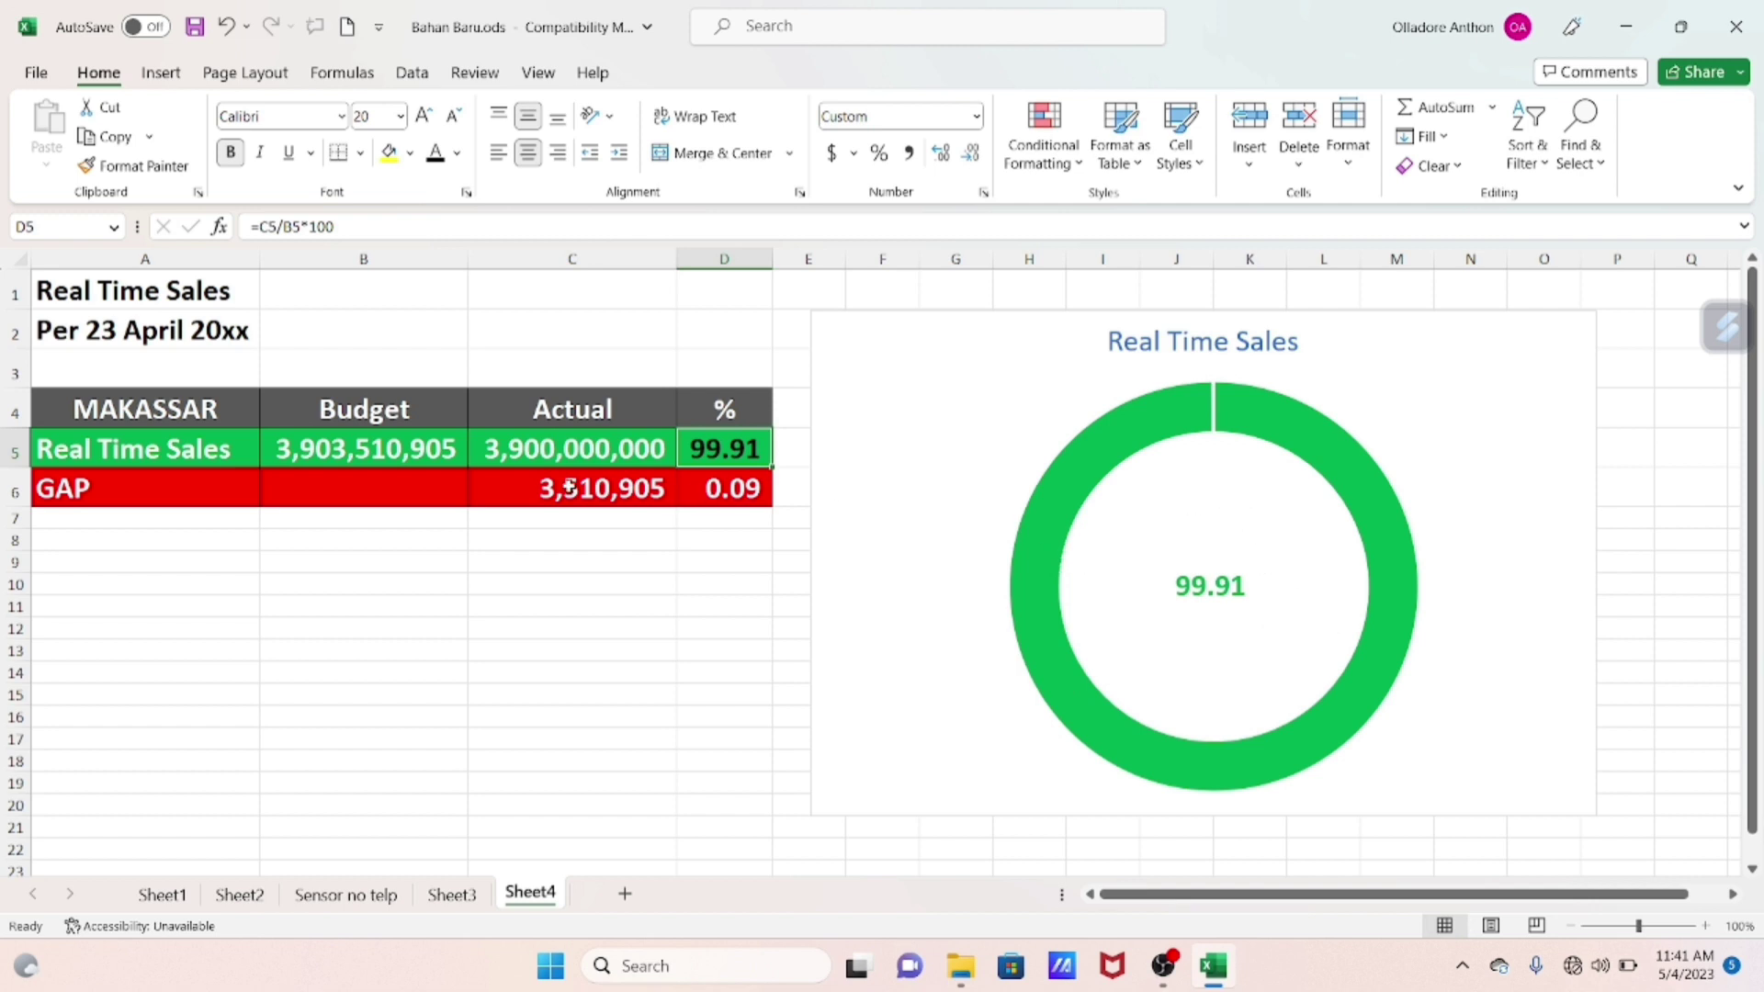
left_click(504, 454)
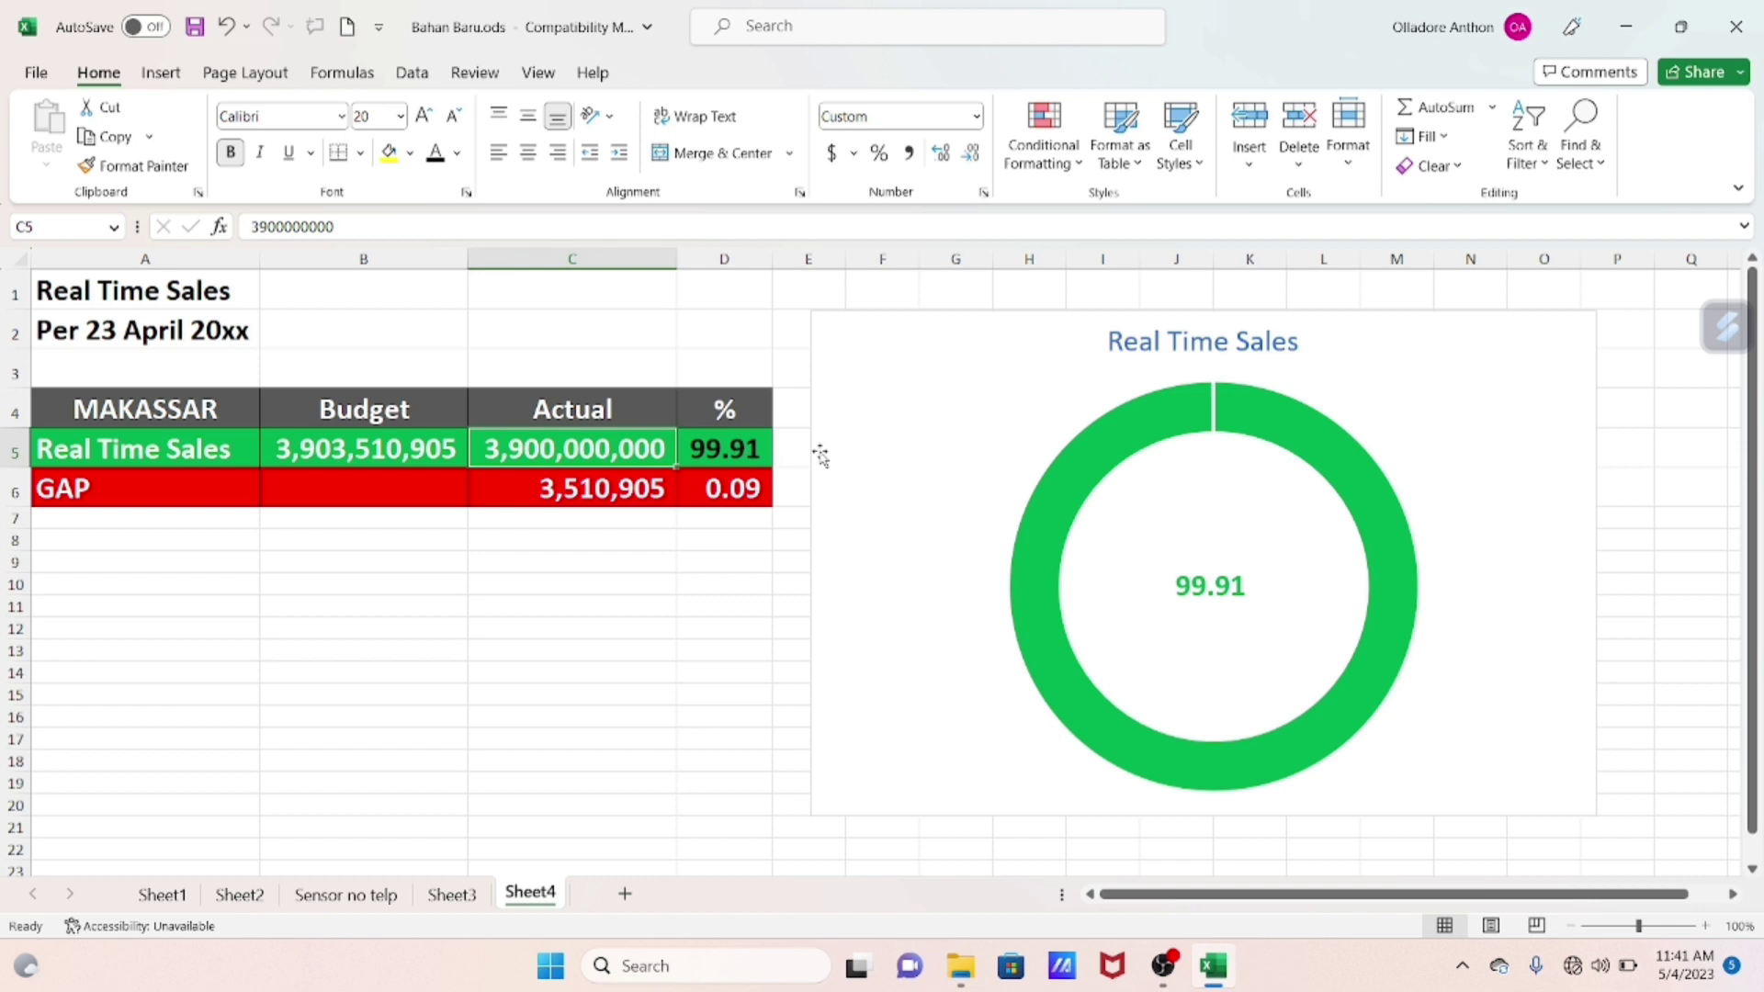
left_click(350, 226)
key("BackSpace")
key("BackSpace")
key("BackSpace")
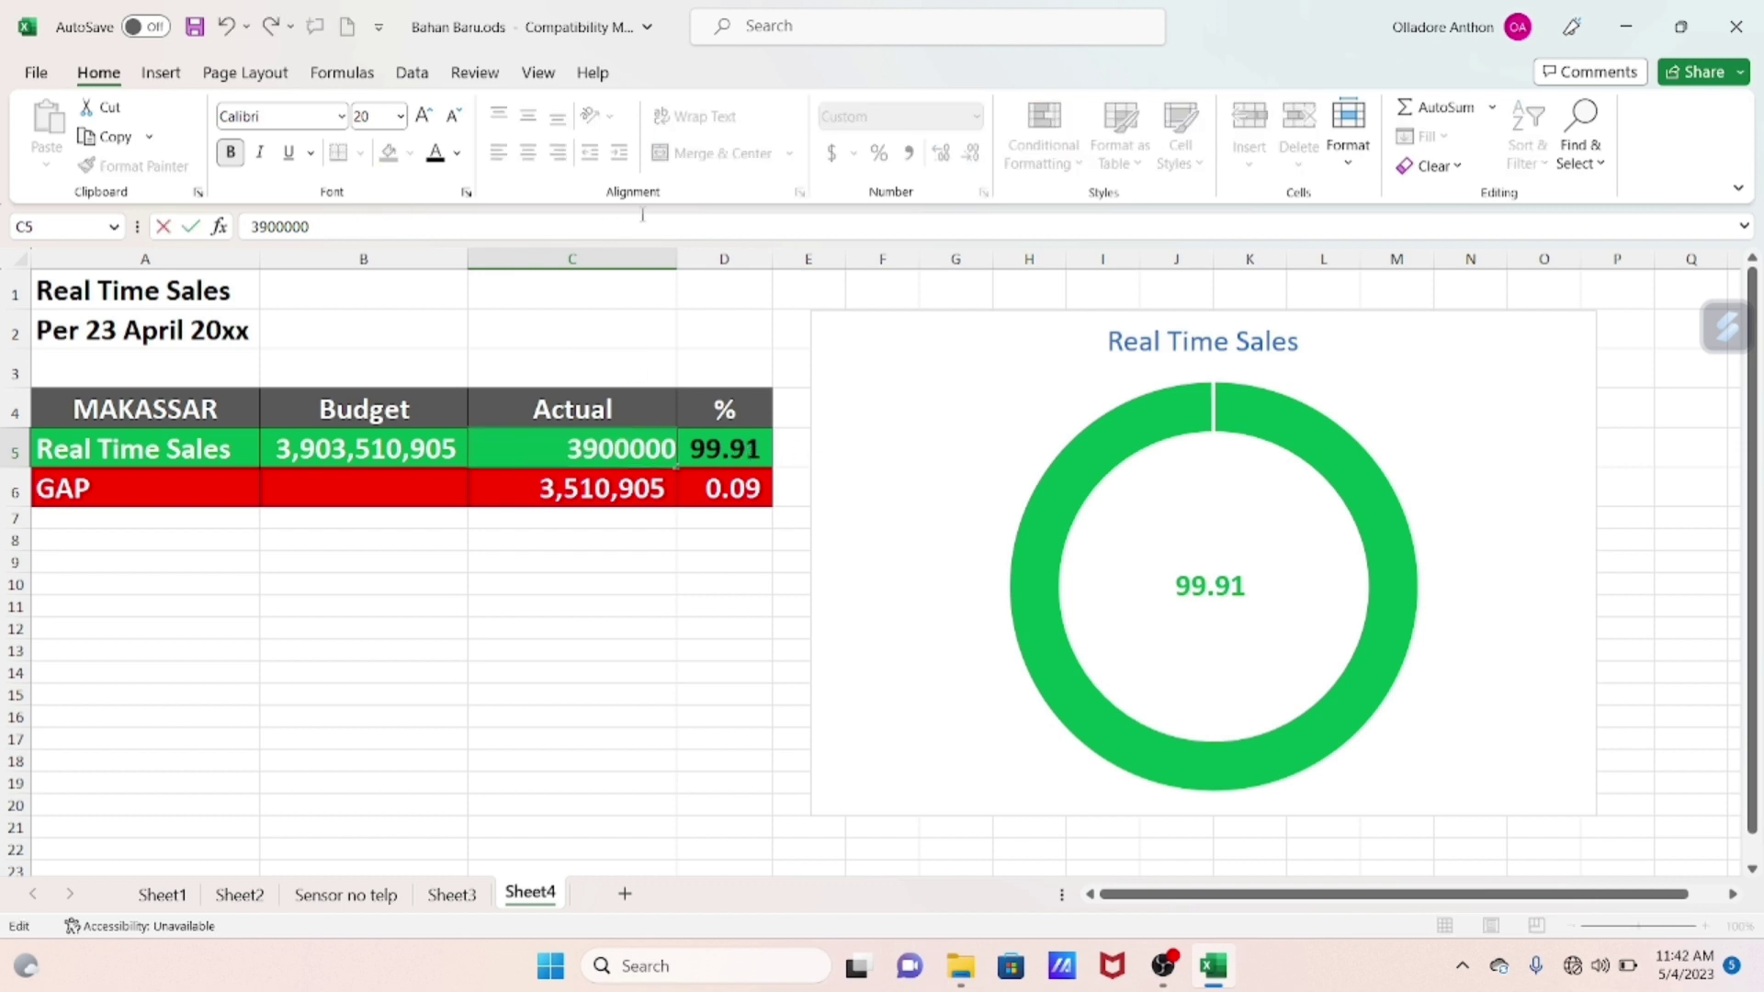
key("BackSpace")
key("BackSpace")
key("BackSpace")
key("BackSpace")
key("BackSpace")
key("BackSpace")
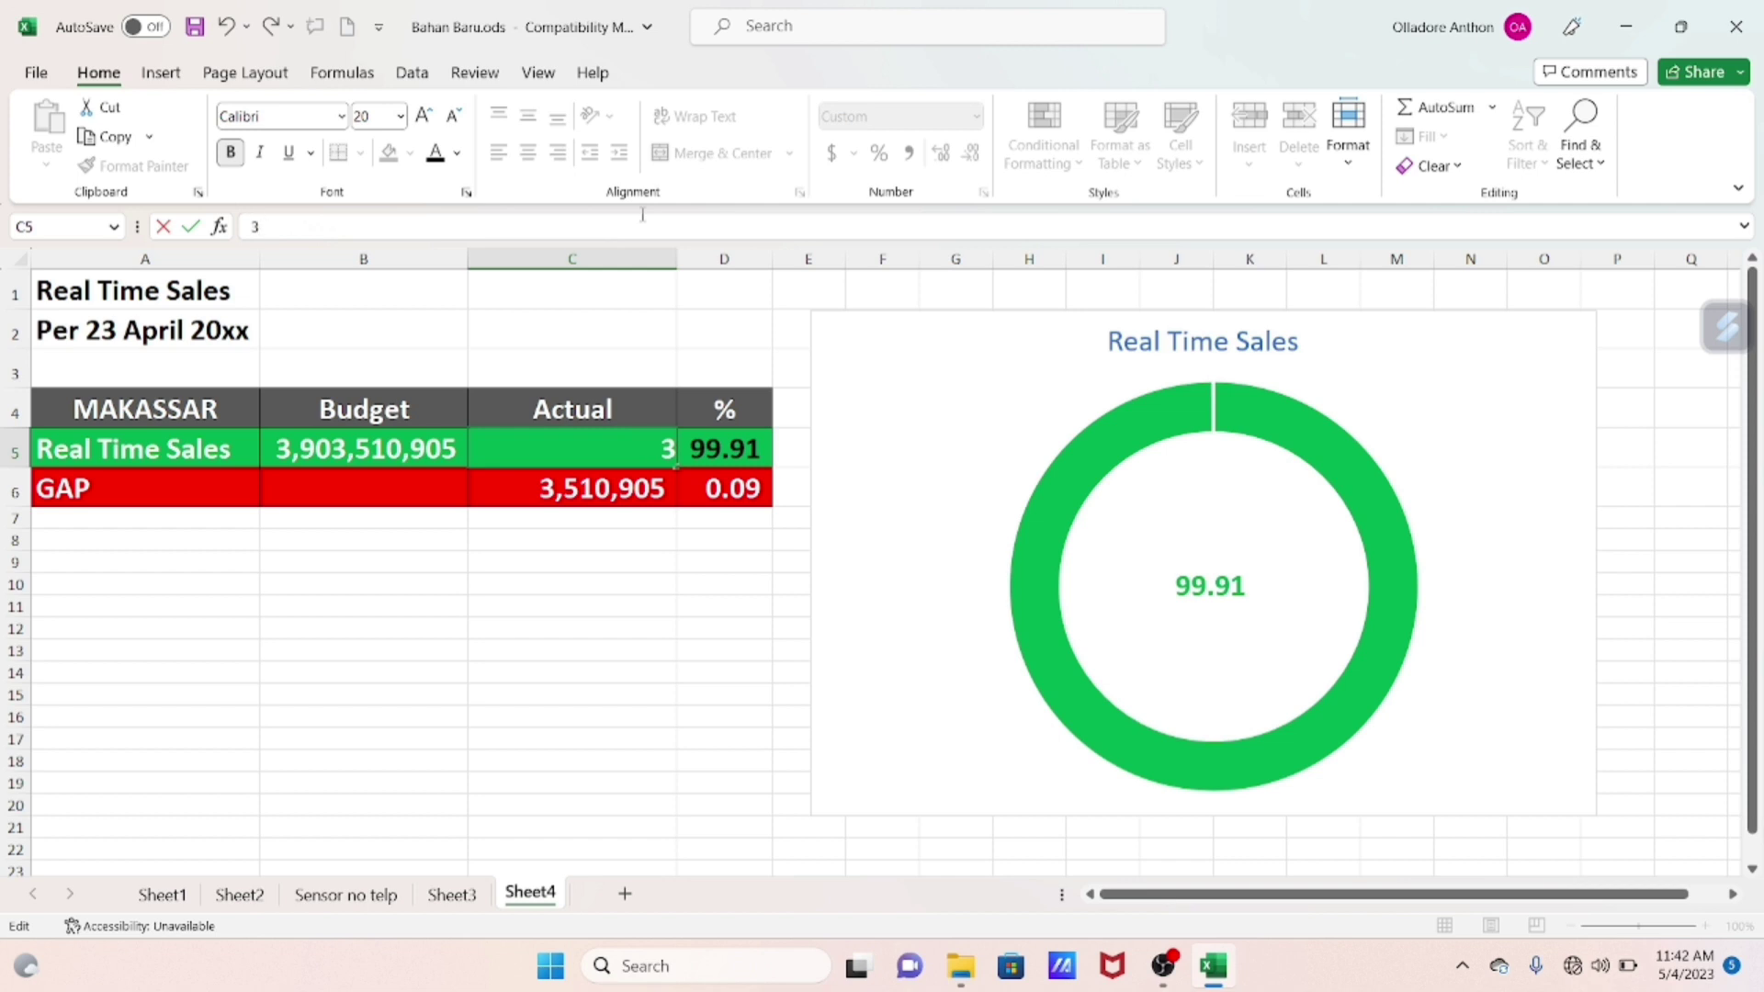
type("700")
type("000000")
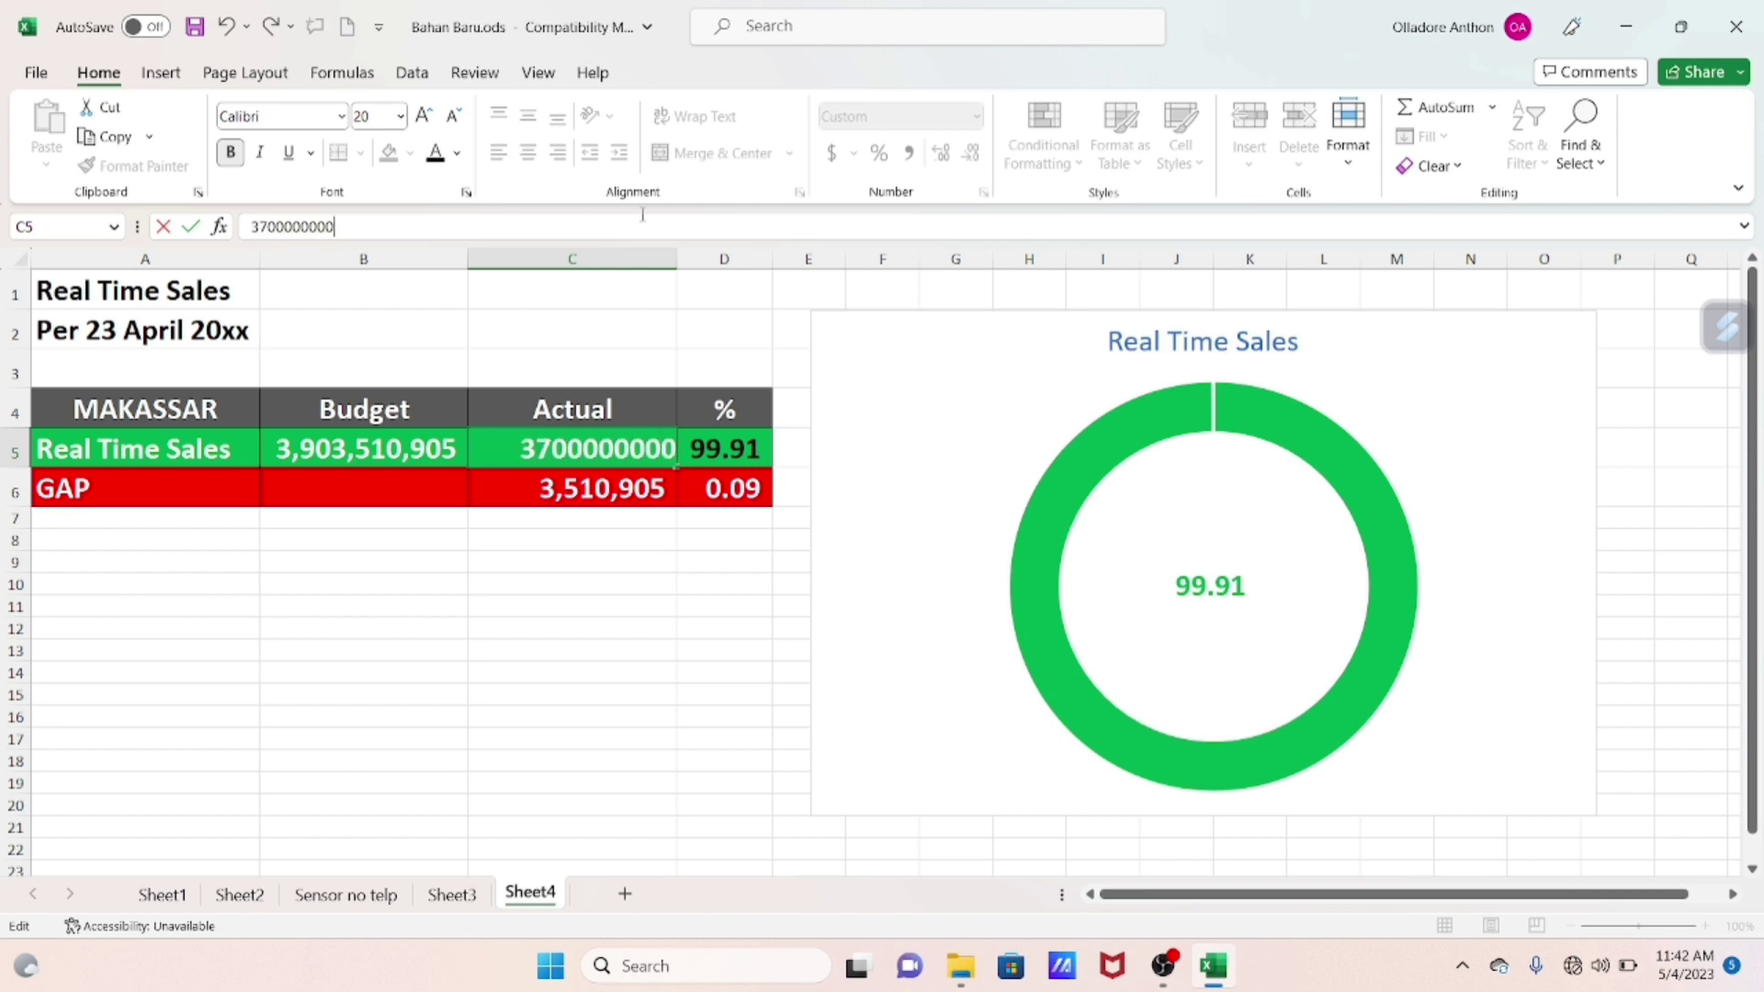
key("Tab")
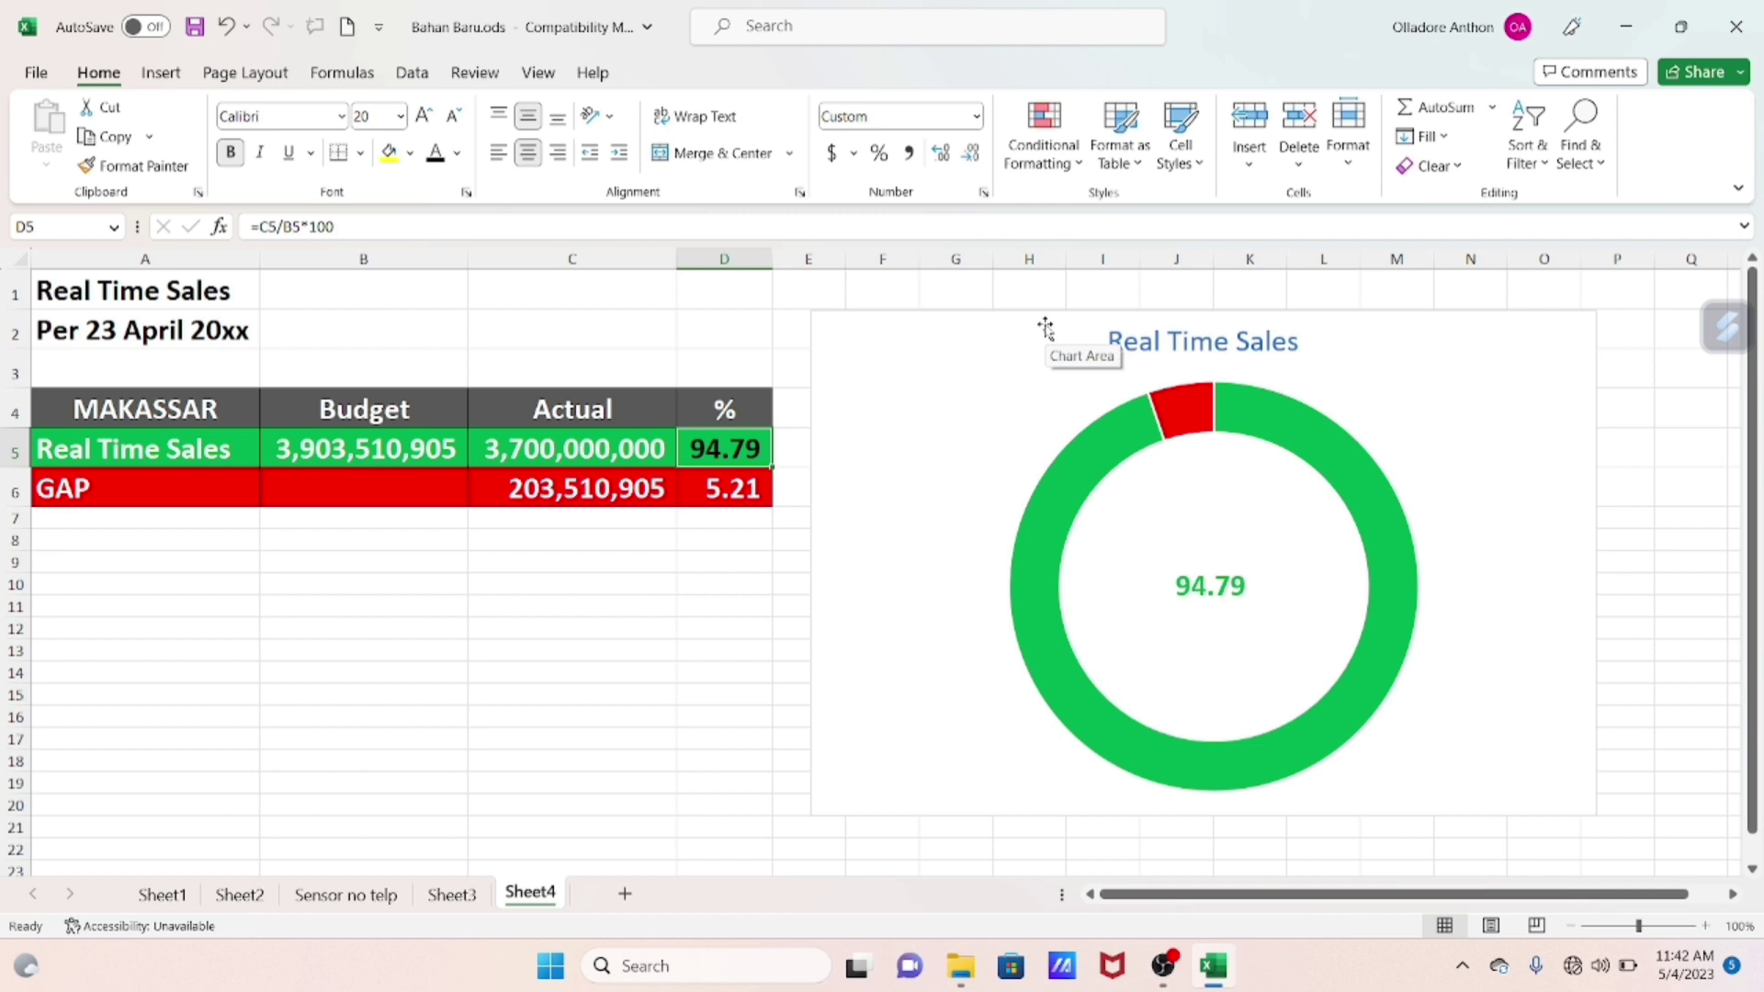
Nudge the doughnut chart up and left and stretch it taller to reach row 21
left_click_drag(1011, 320, 993, 290)
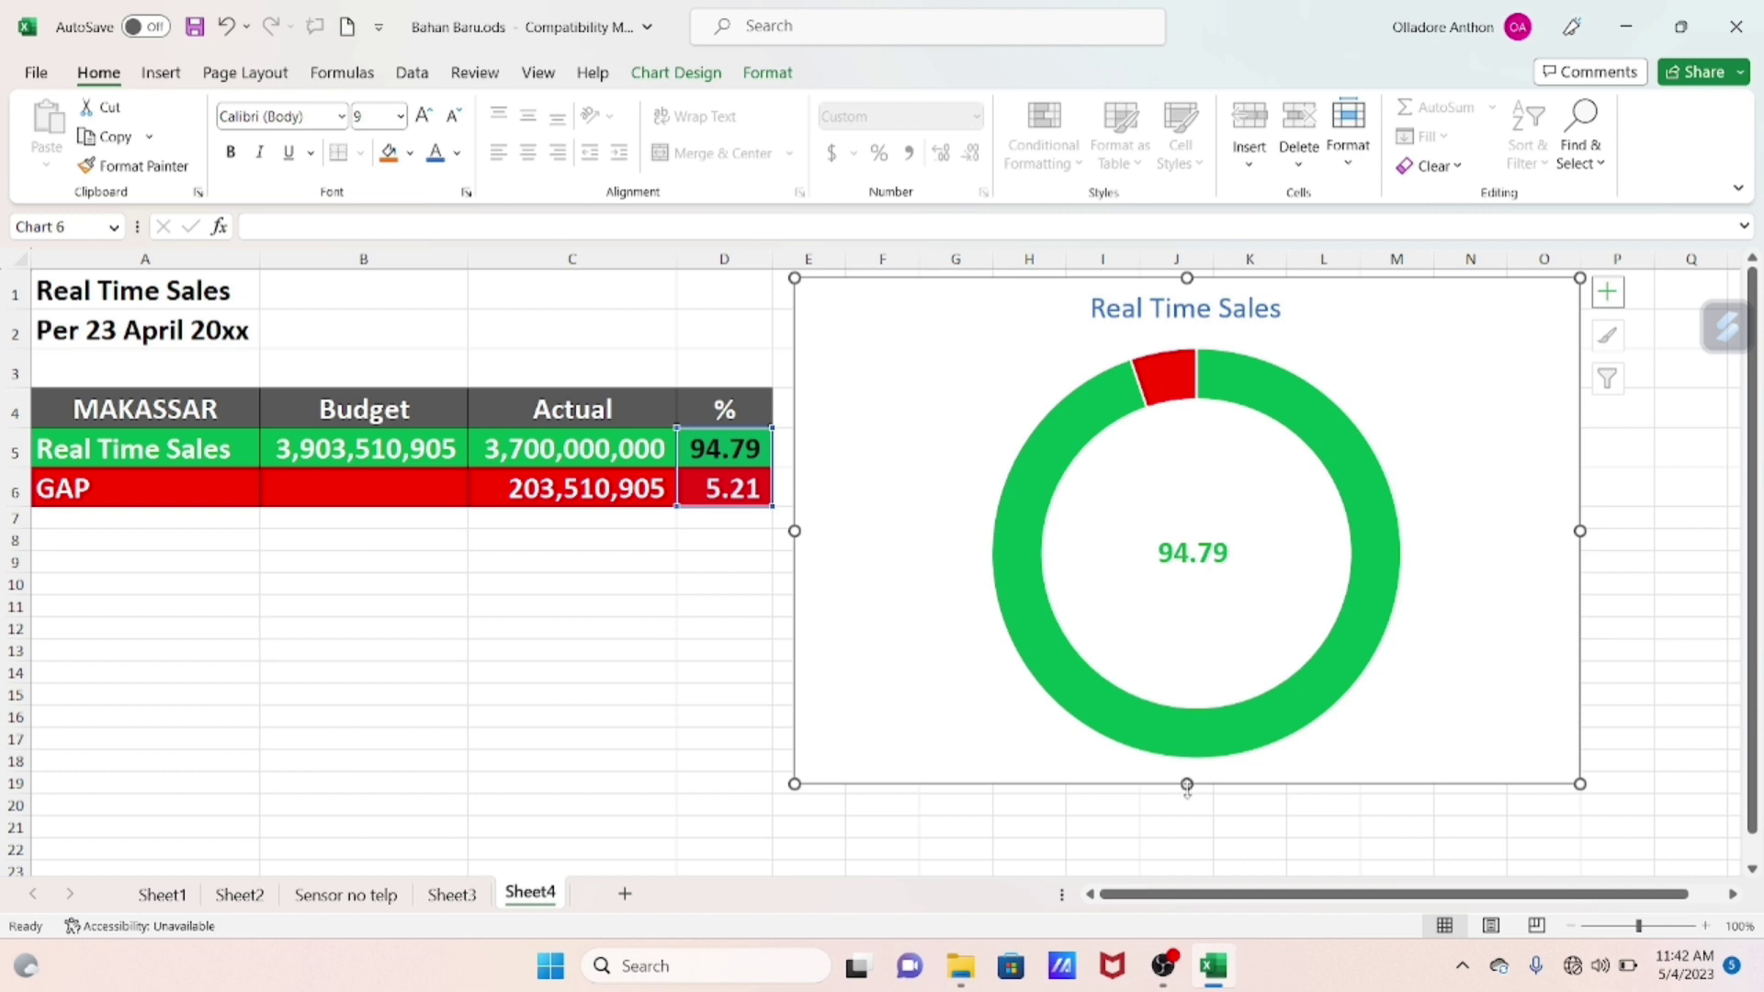
left_click_drag(1187, 786, 1187, 827)
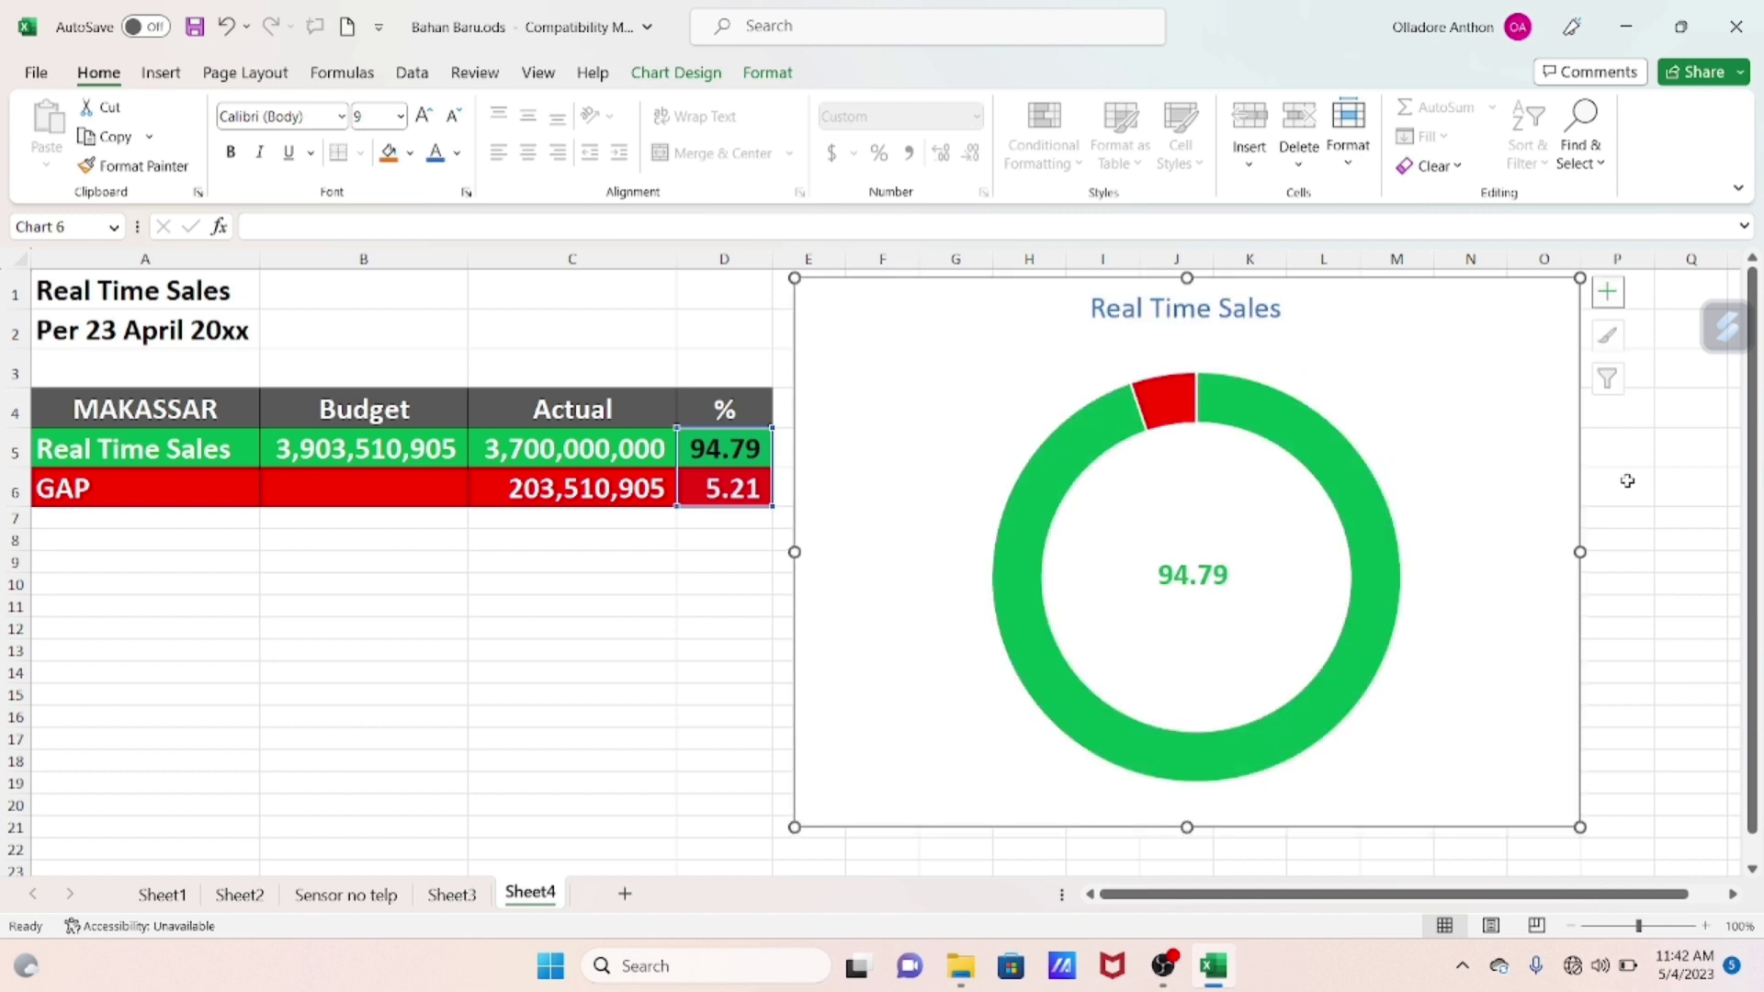